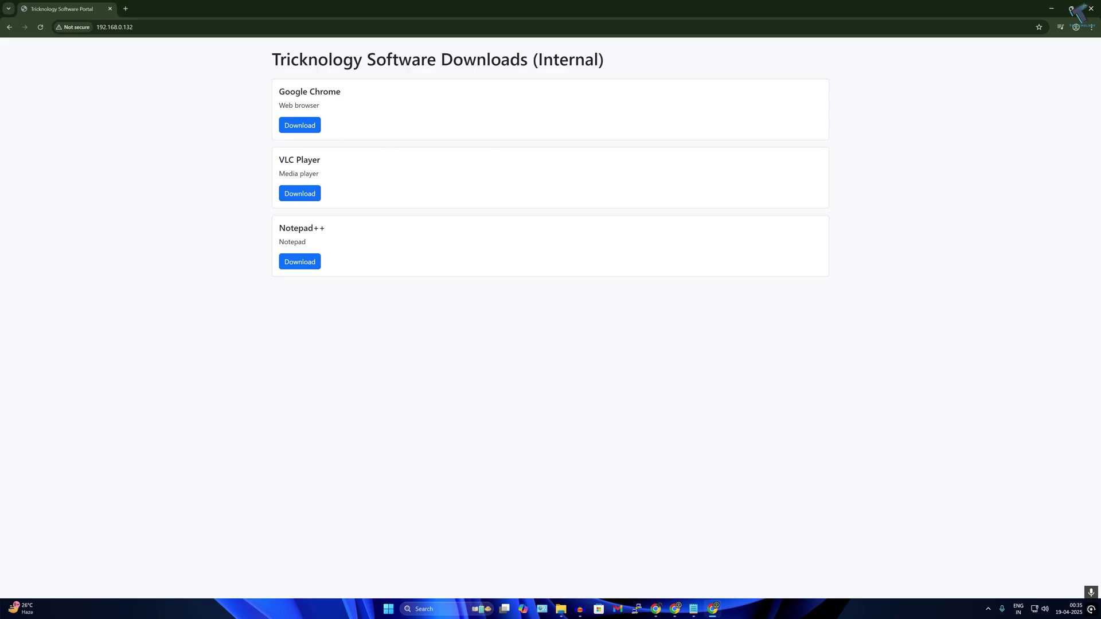
# Step: Review the portal's Google Chrome, VLC Player and Notepad++ entries by highlighting their titles
pyautogui.moveTo(279, 91); pyautogui.dragTo(392, 96)
pyautogui.moveTo(262, 161); pyautogui.dragTo(395, 161)
pyautogui.moveTo(259, 229); pyautogui.dragTo(531, 233)
pyautogui.click(470, 236)
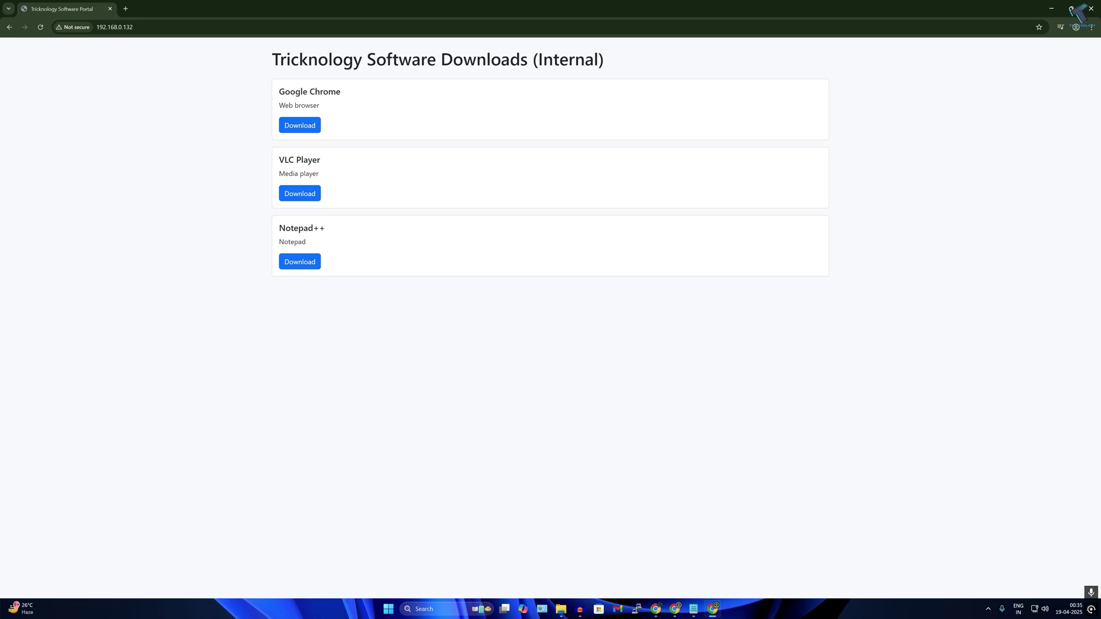
# Step: Start the Notepad++ installer download from its Download button via the Download File Info dialog
pyautogui.click(301, 265)
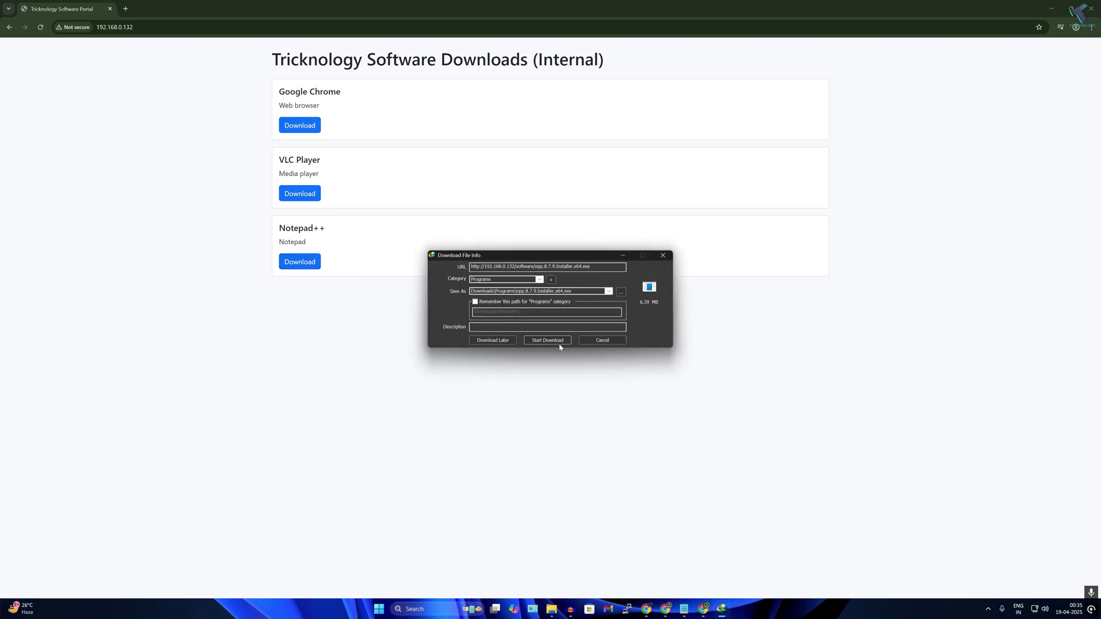
pyautogui.click(558, 341)
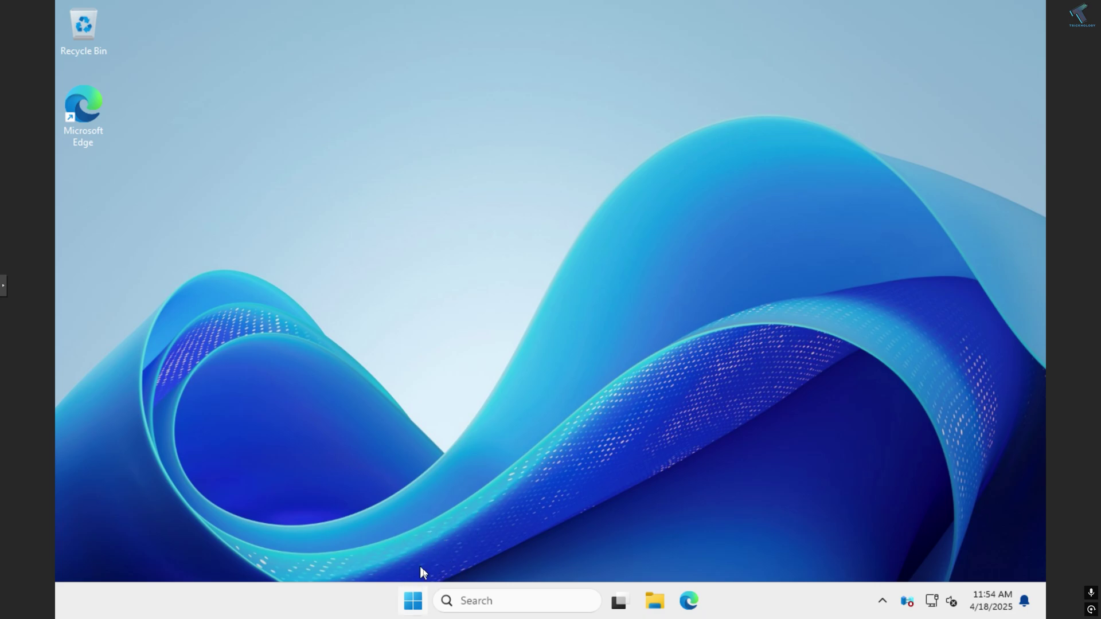
# Step: Run ncpa.cpl, then in the Ethernet adapter's properties disable Internet Protocol Version 6
pyautogui.click(415, 594)
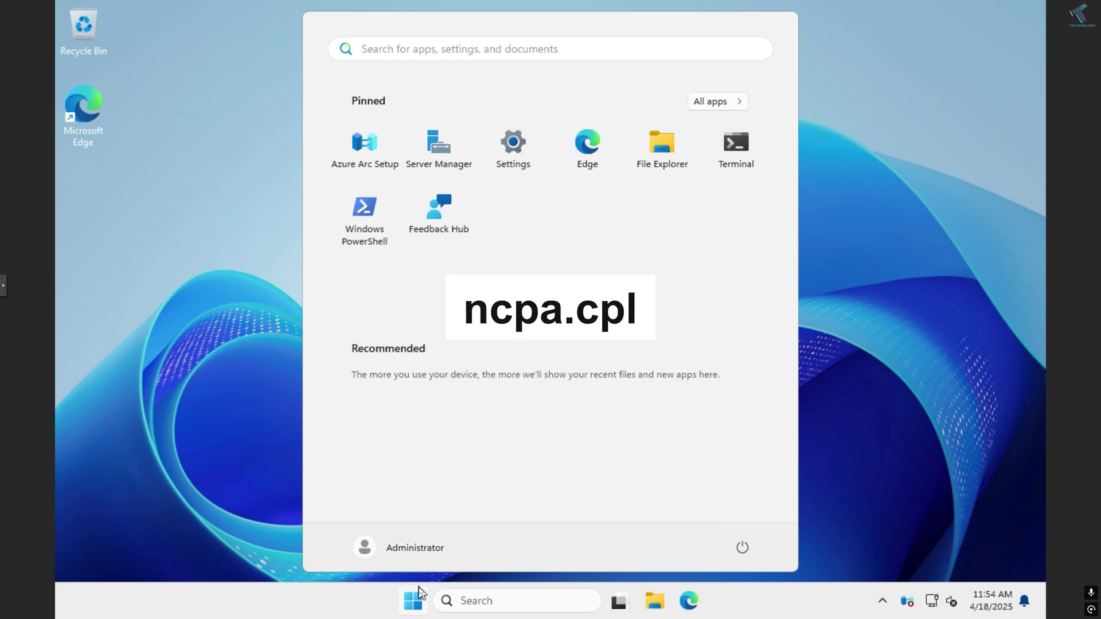
pyautogui.write('ncpa.cpl')
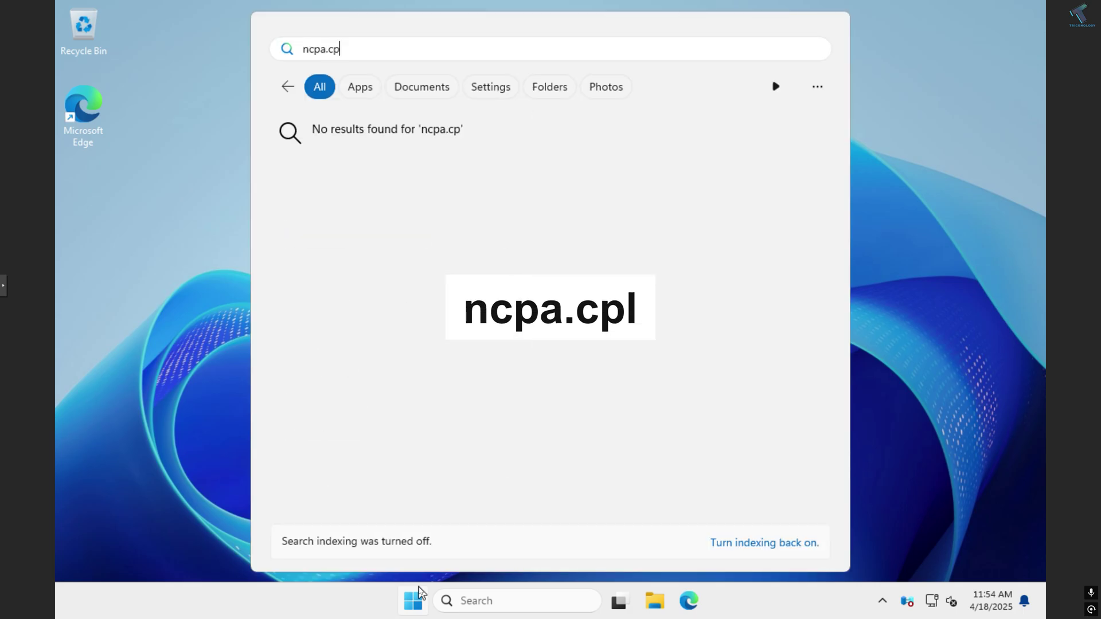
pyautogui.press('Return')
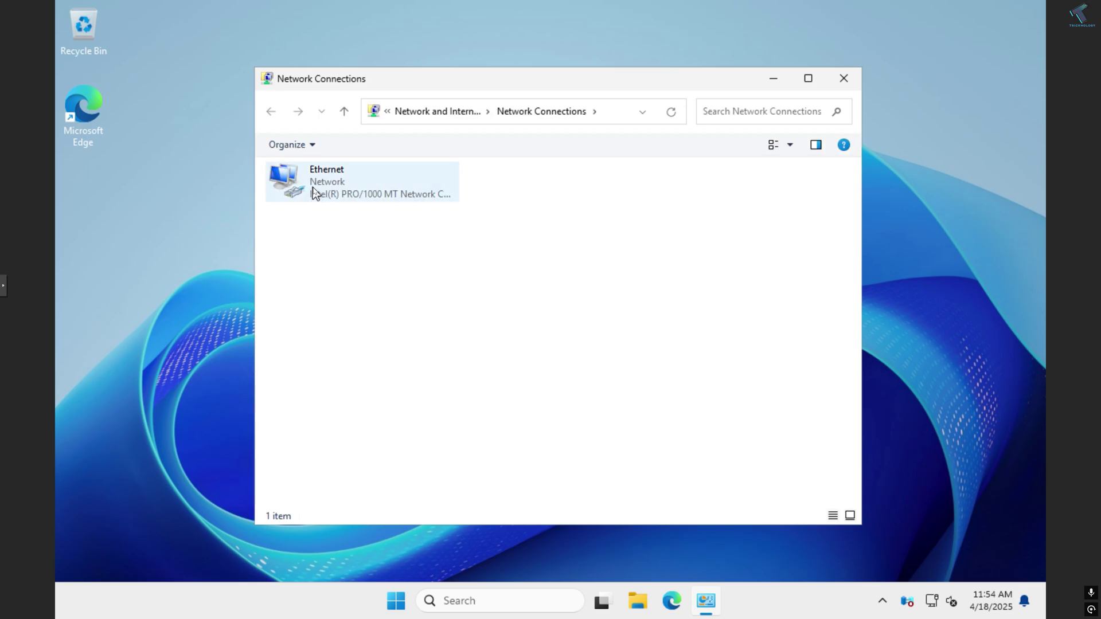
pyautogui.rightClick(312, 193)
pyautogui.click(360, 334)
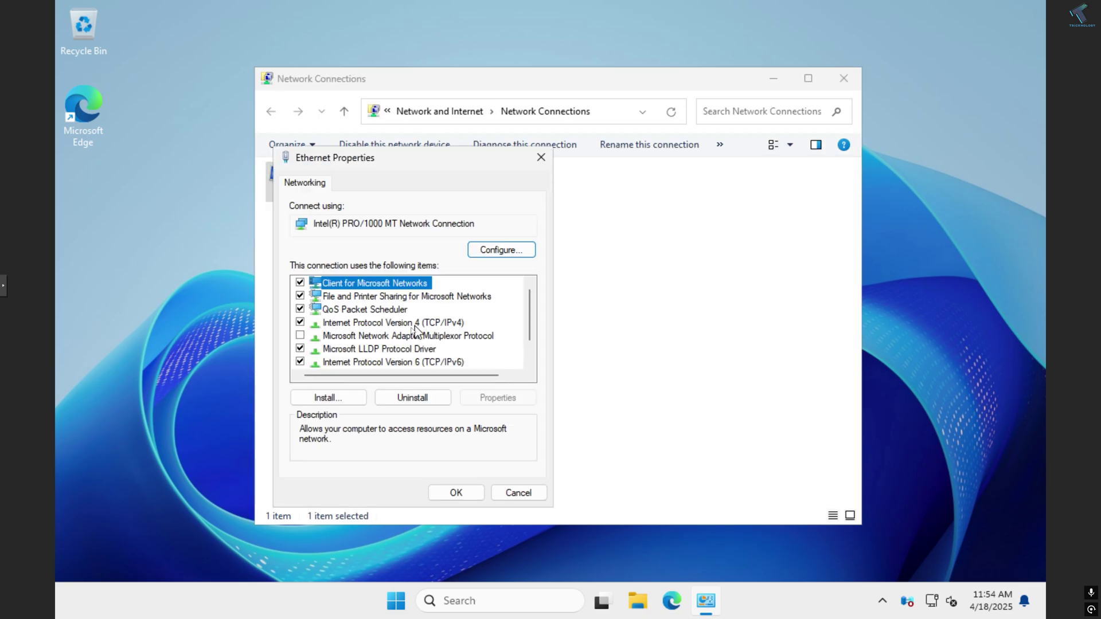
pyautogui.click(303, 360)
pyautogui.scroll(-1, 409, 361)
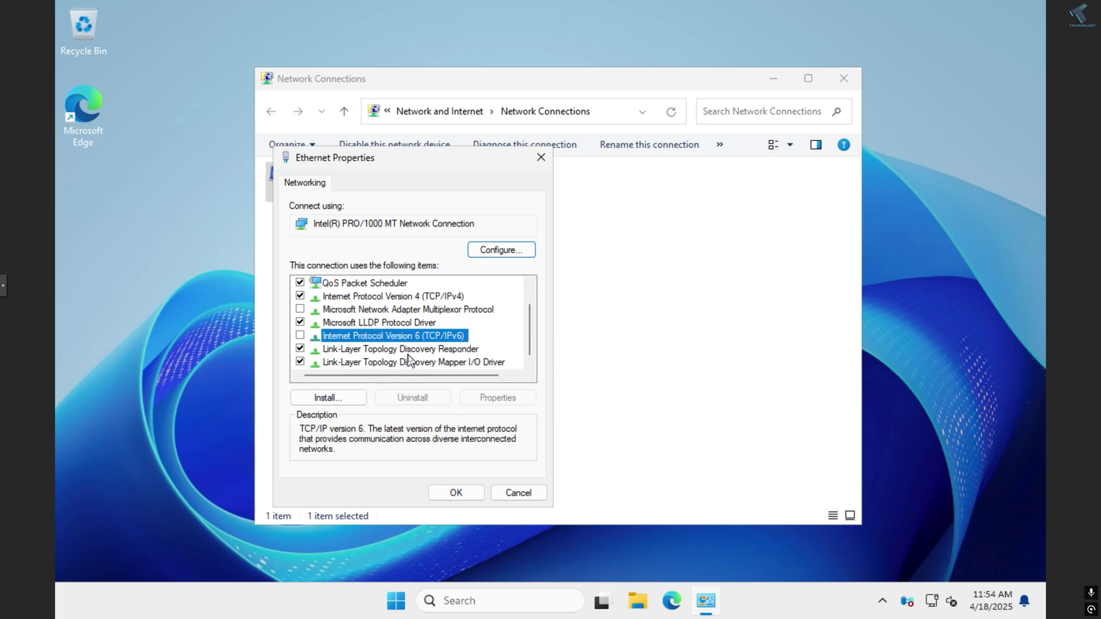
pyautogui.scroll(1, 409, 360)
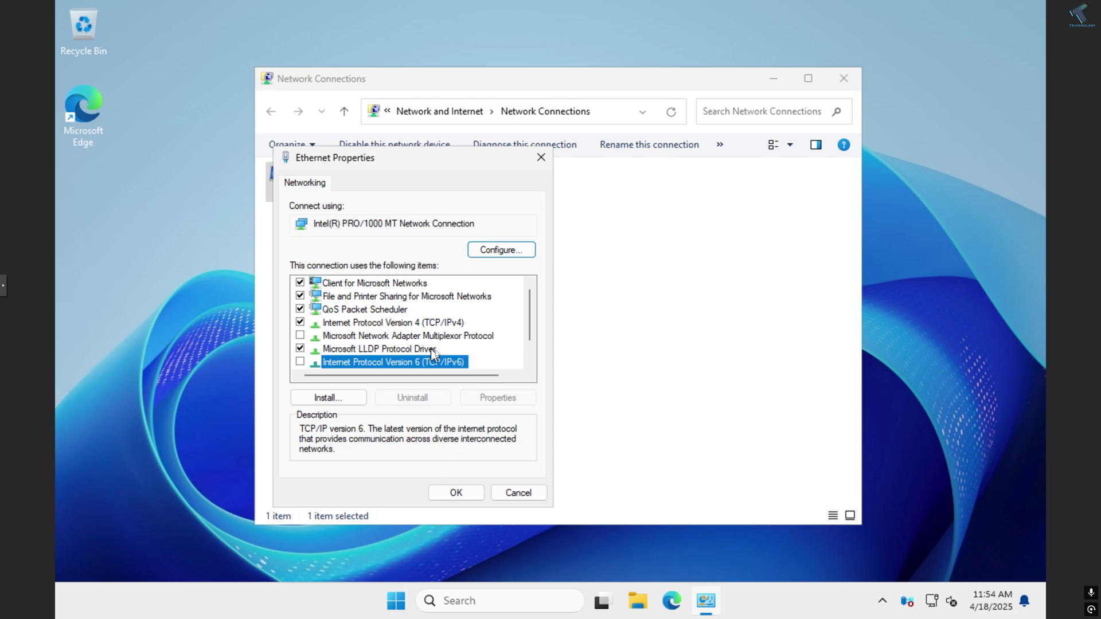
# Step: Set Ethernet IPv4 to 192.168.0.132, mask 255.255.255.0, gateway 192.168.0.1, DNS 8.8.8.8 and apply
pyautogui.doubleClick(404, 325)
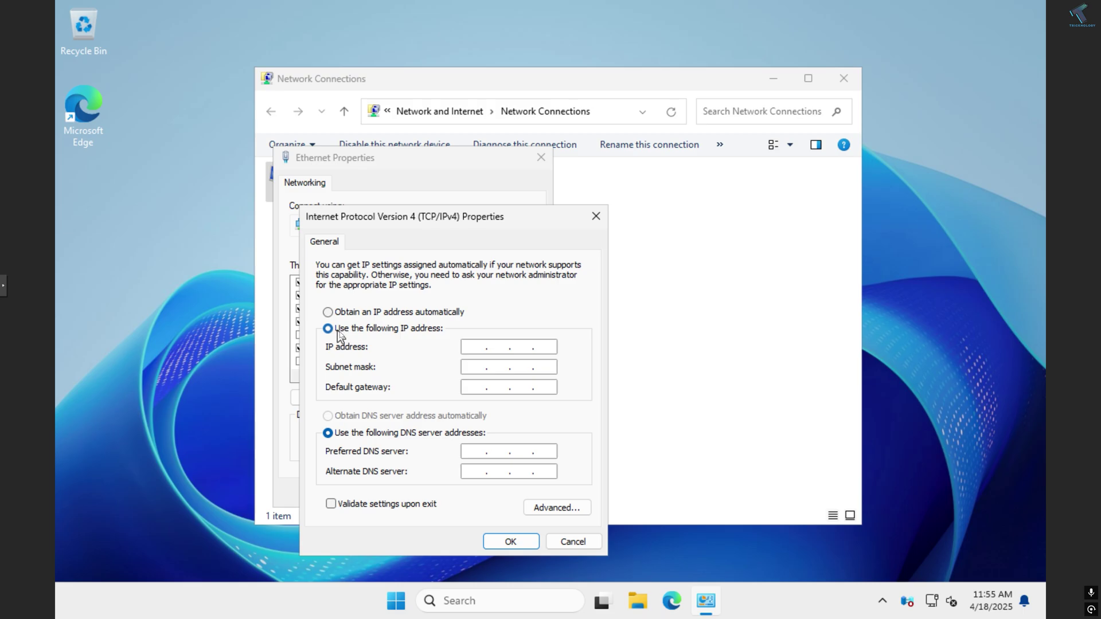
pyautogui.click(466, 348)
pyautogui.write('68.0.13')
pyautogui.write('2')
pyautogui.press('Tab')
pyautogui.press('Tab')
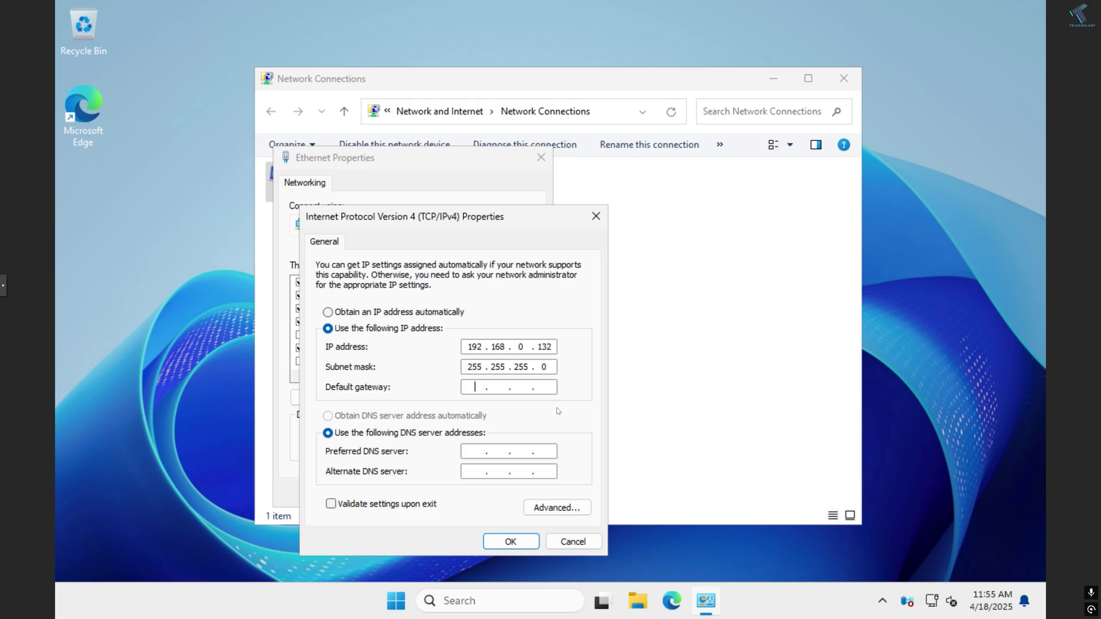
pyautogui.write('192.168.0.1')
pyautogui.press('Tab')
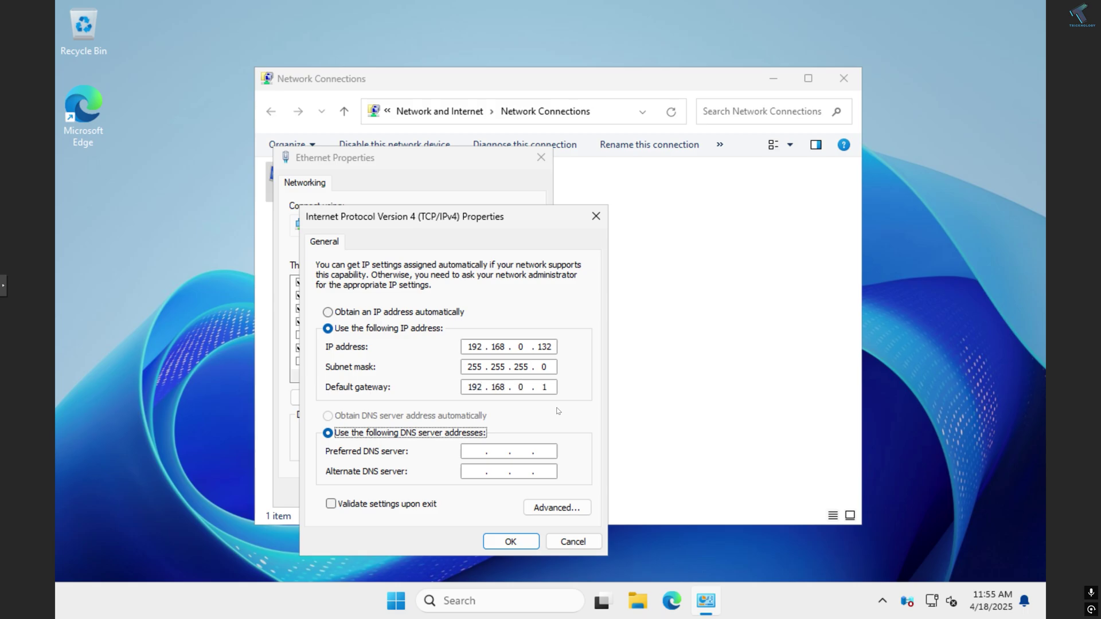
pyautogui.press('Tab')
pyautogui.write('8 . 8 . 8 . 8')
pyautogui.click(515, 542)
pyautogui.click(480, 492)
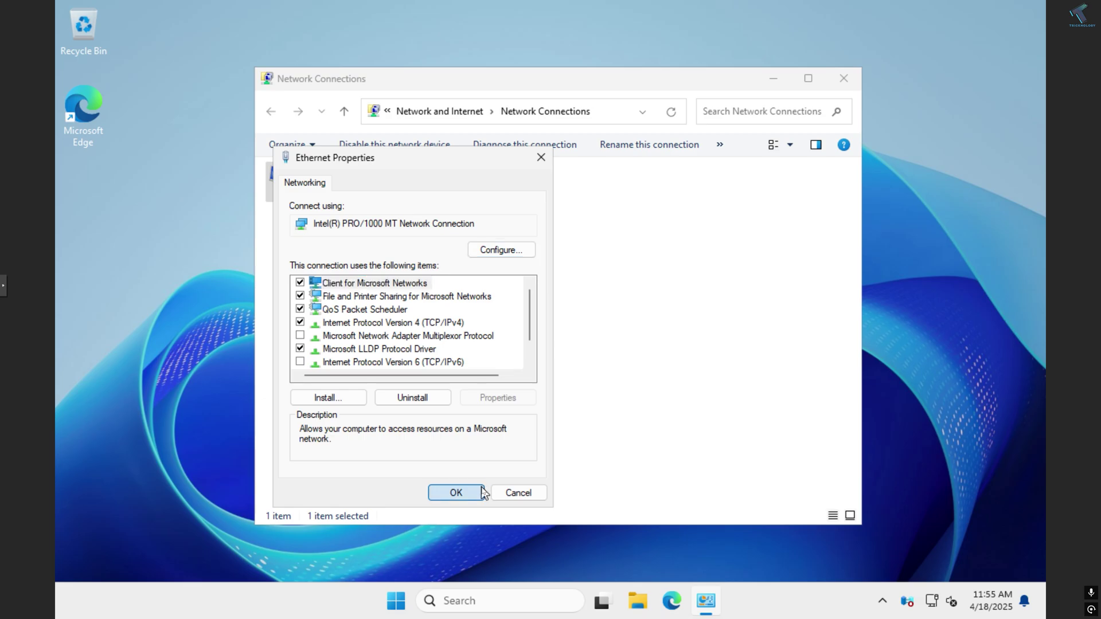
# Step: Close Network Connections, launch Server Manager and dismiss the Azure Arc popup
pyautogui.click(826, 90)
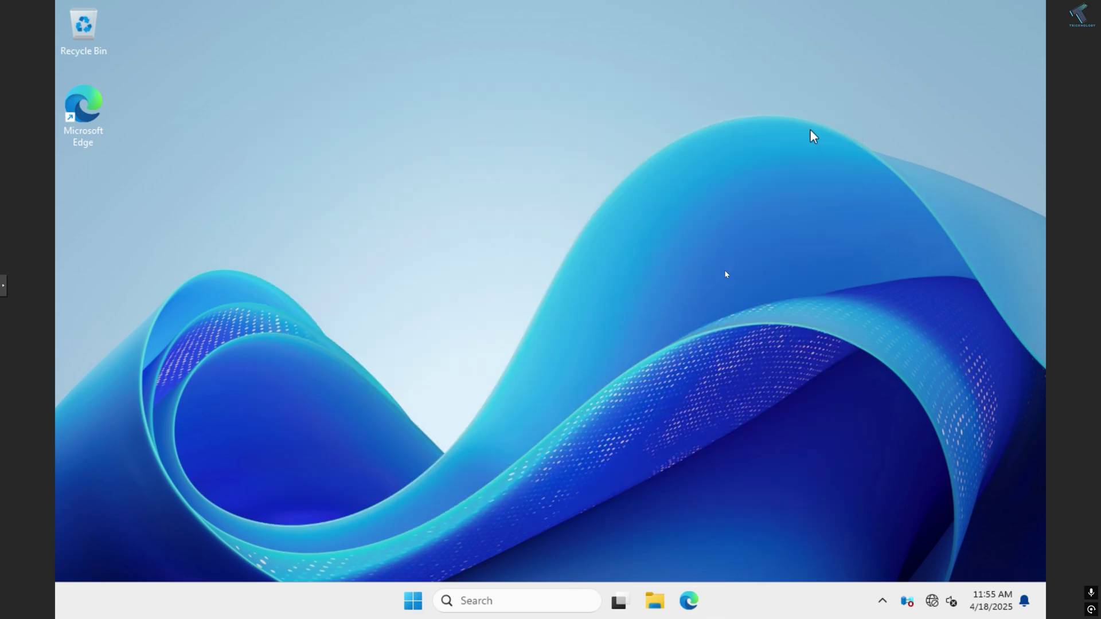
pyautogui.click(414, 602)
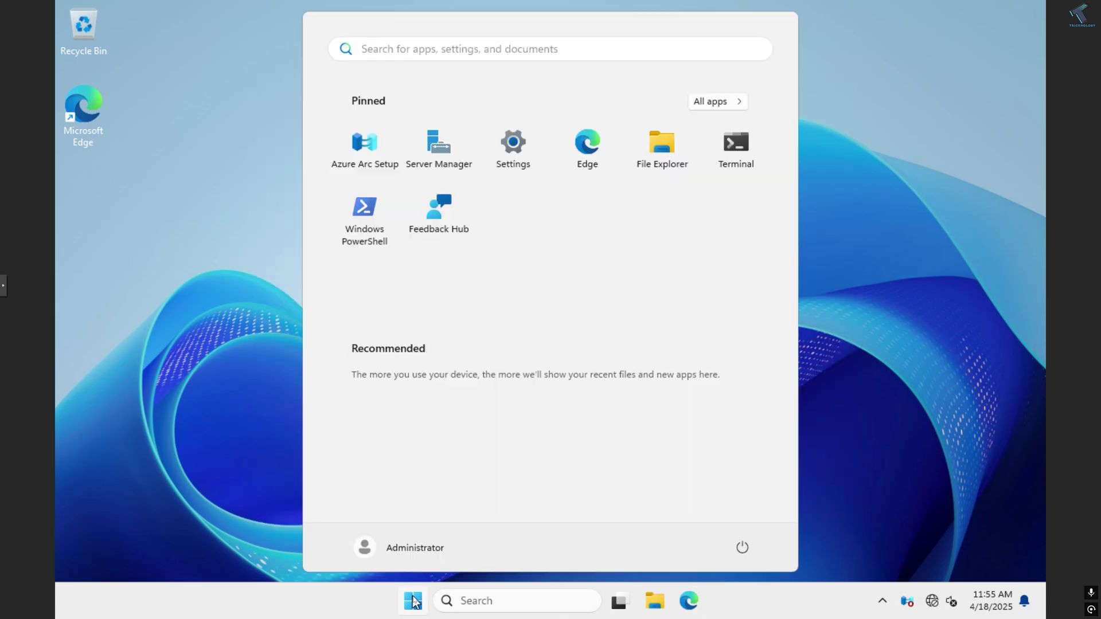
pyautogui.click(435, 170)
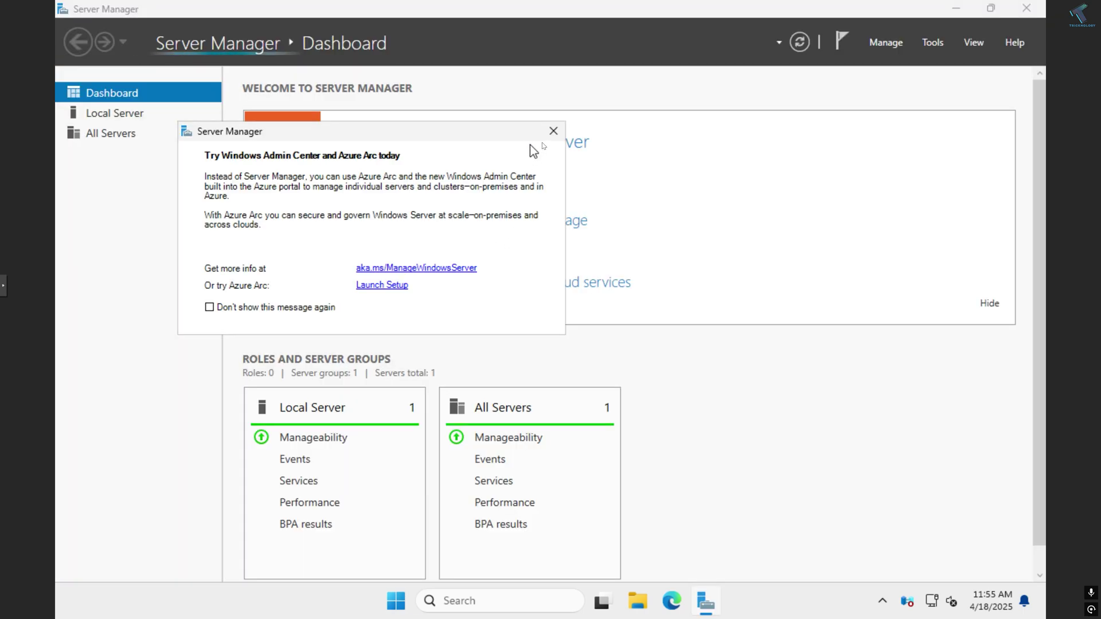
pyautogui.click(553, 131)
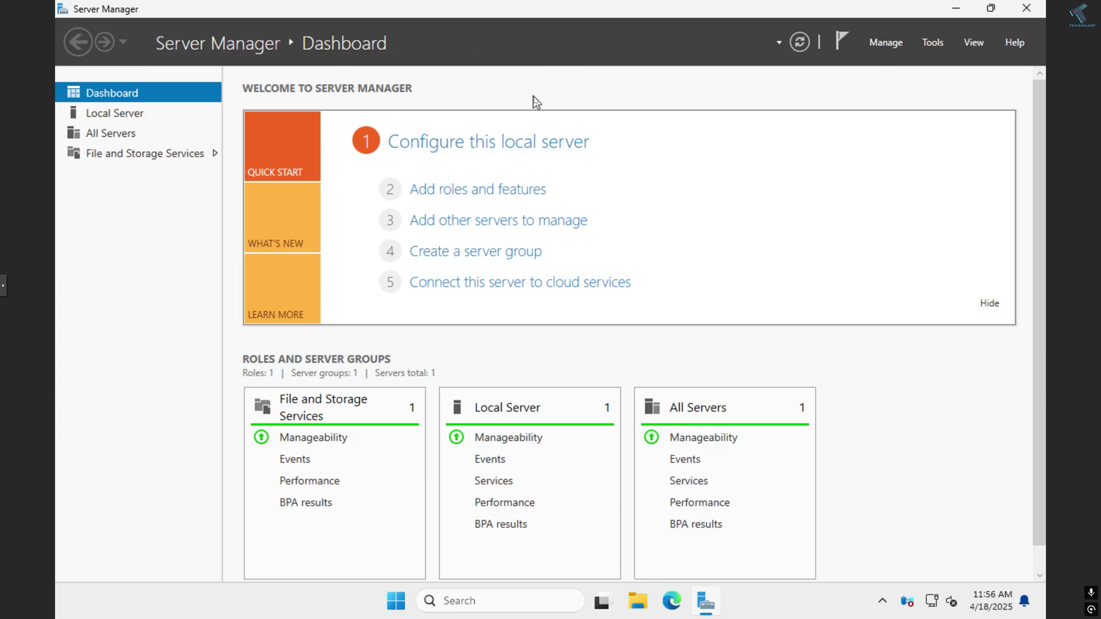
# Step: Start Add Roles and Features, keeping role-based installation and this server as target
pyautogui.click(468, 200)
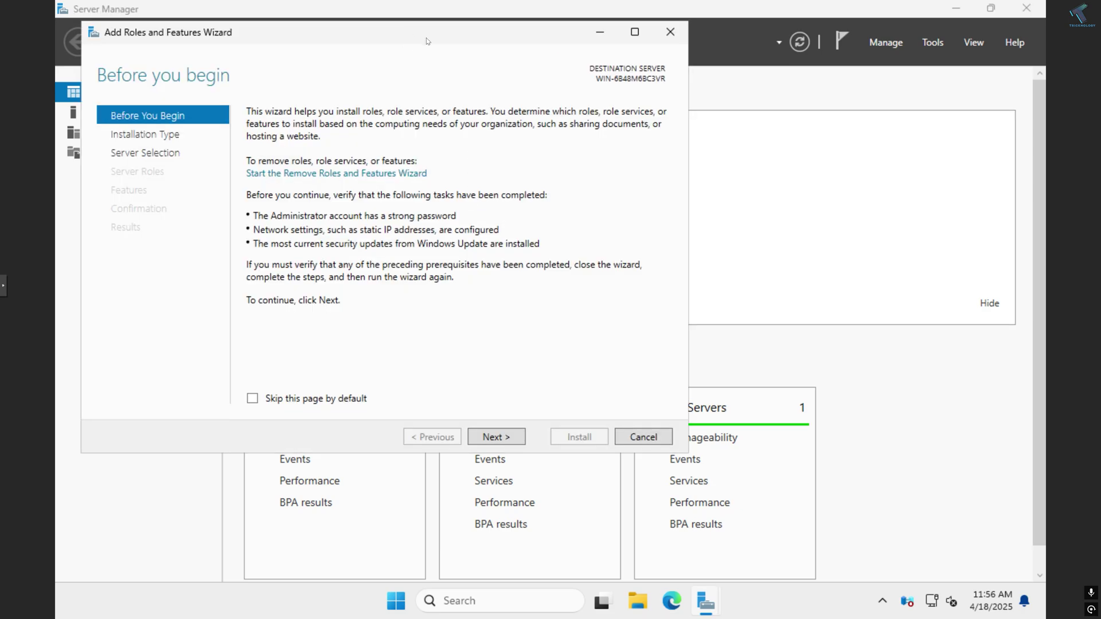
pyautogui.click(574, 445)
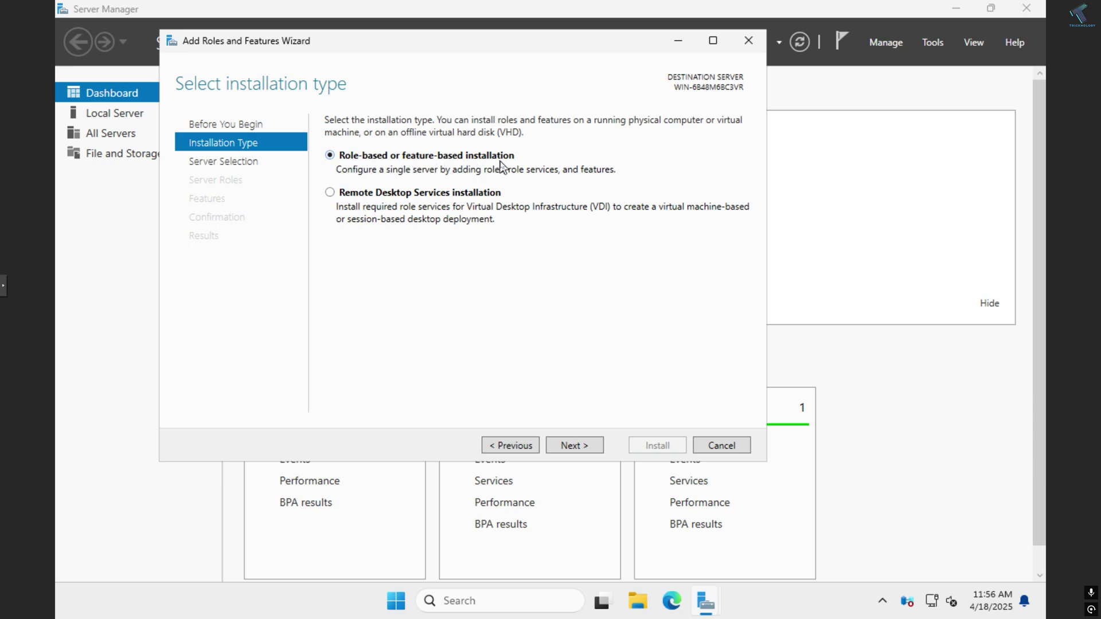
pyautogui.click(574, 444)
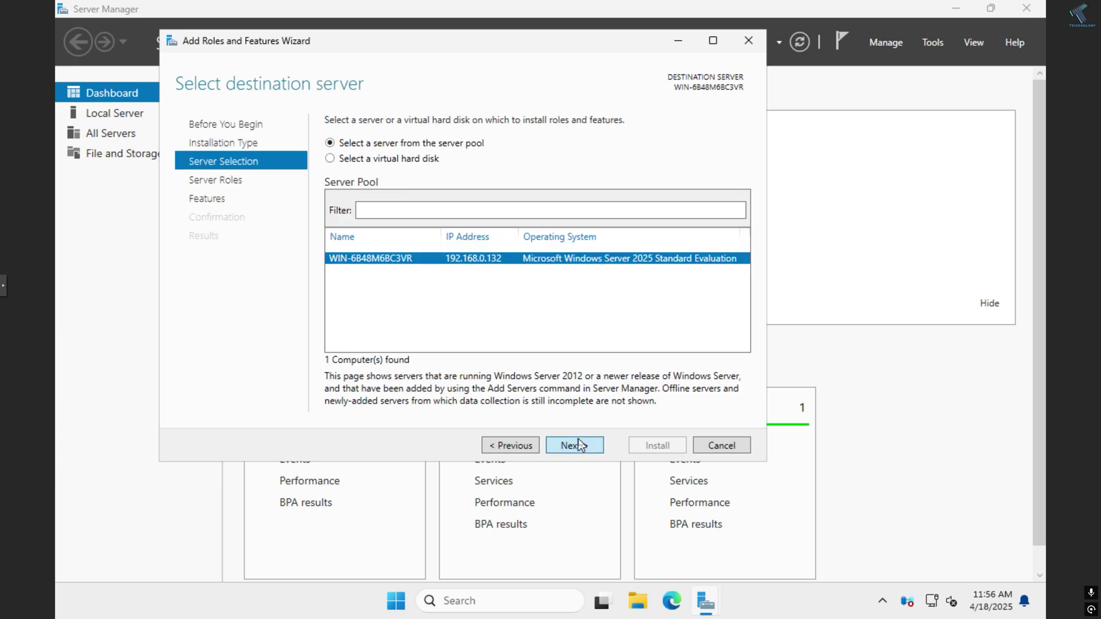
pyautogui.click(580, 445)
pyautogui.scroll(-1, 564, 233)
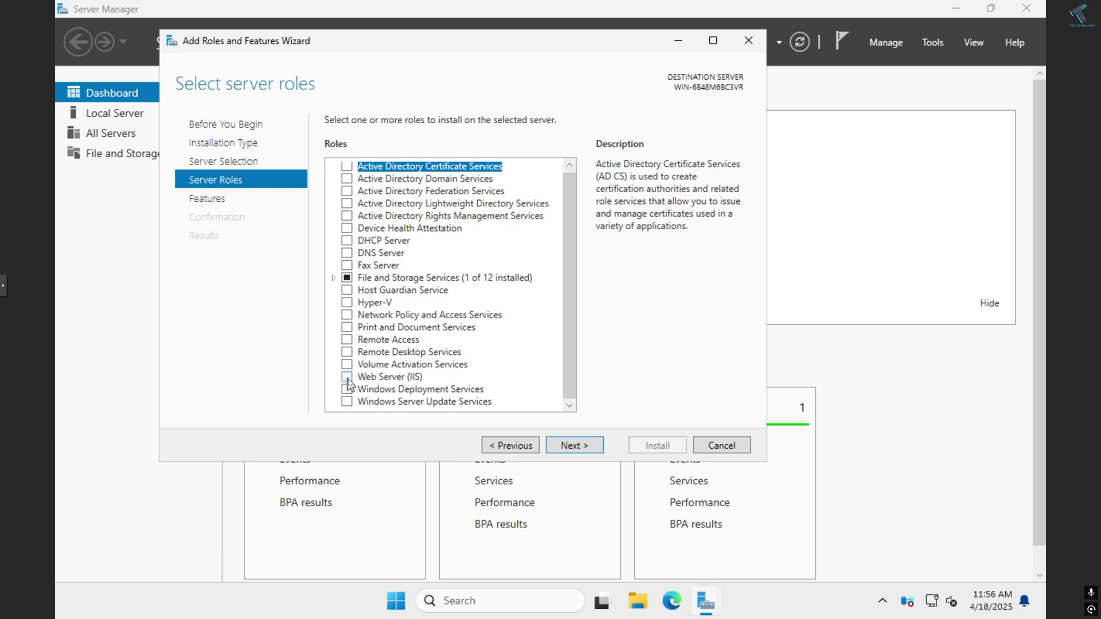
# Step: Select Web Server (IIS) with its management tools and default role services, then install it
pyautogui.click(347, 377)
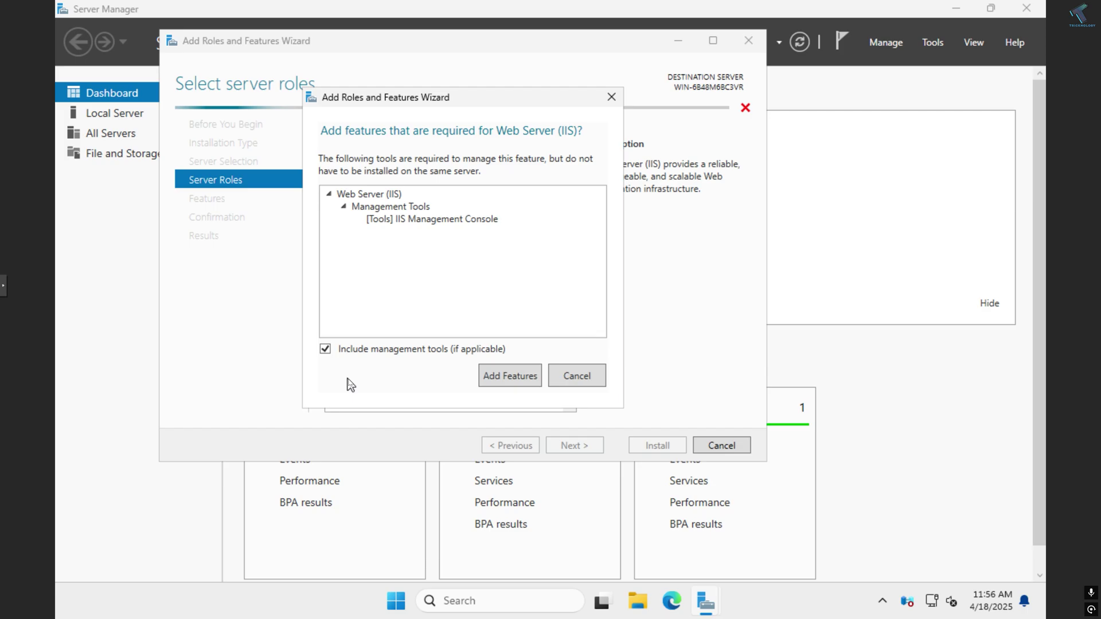
pyautogui.click(492, 381)
pyautogui.click(579, 454)
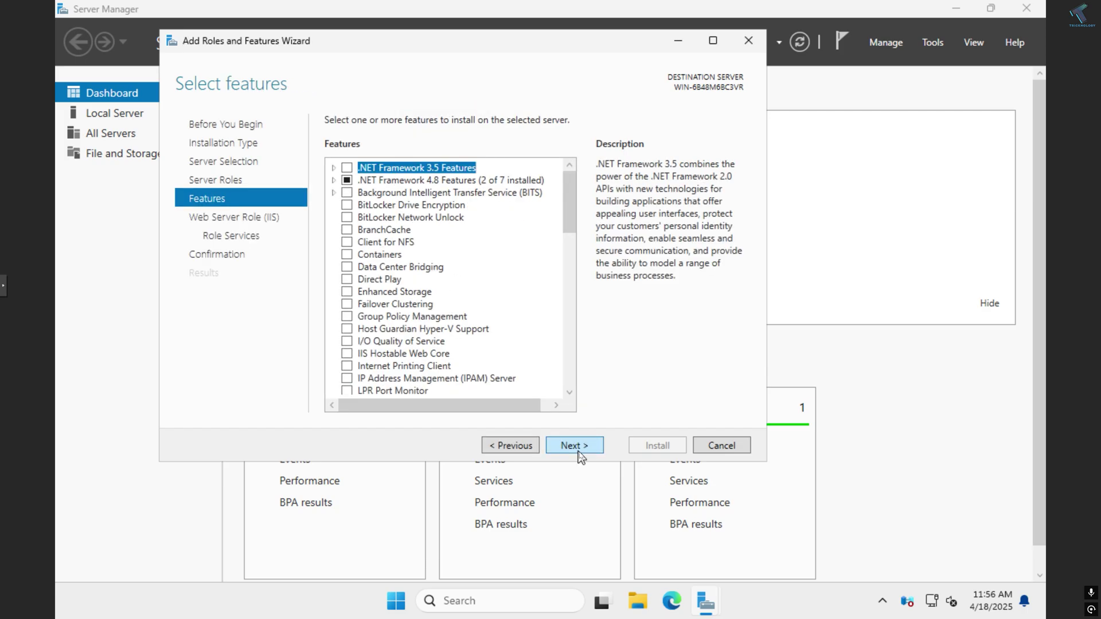
pyautogui.click(579, 445)
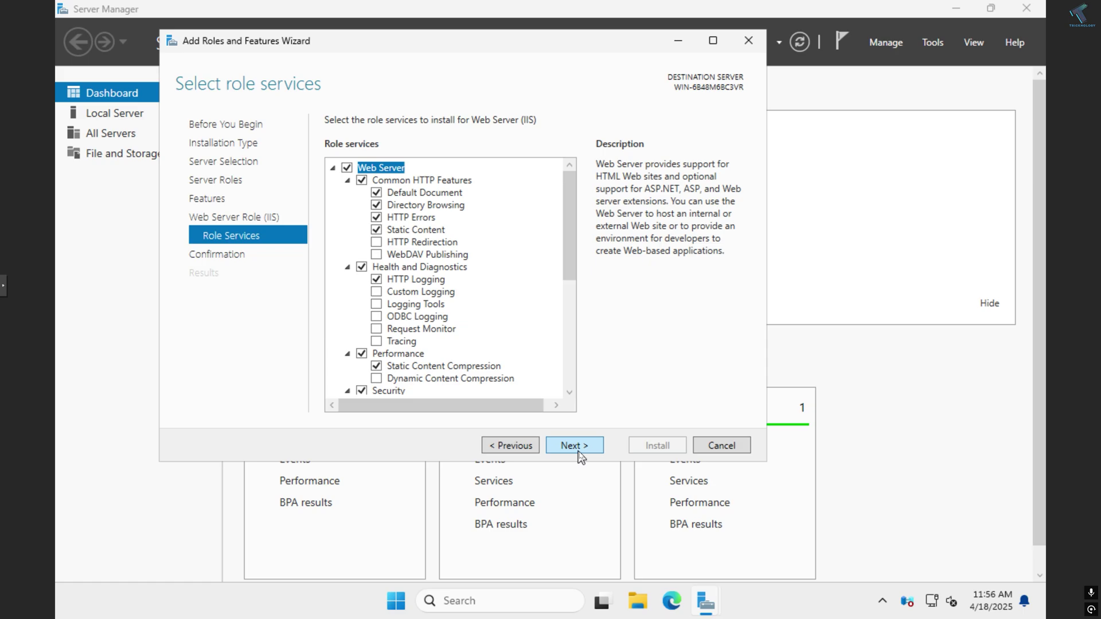
pyautogui.click(575, 445)
pyautogui.click(639, 446)
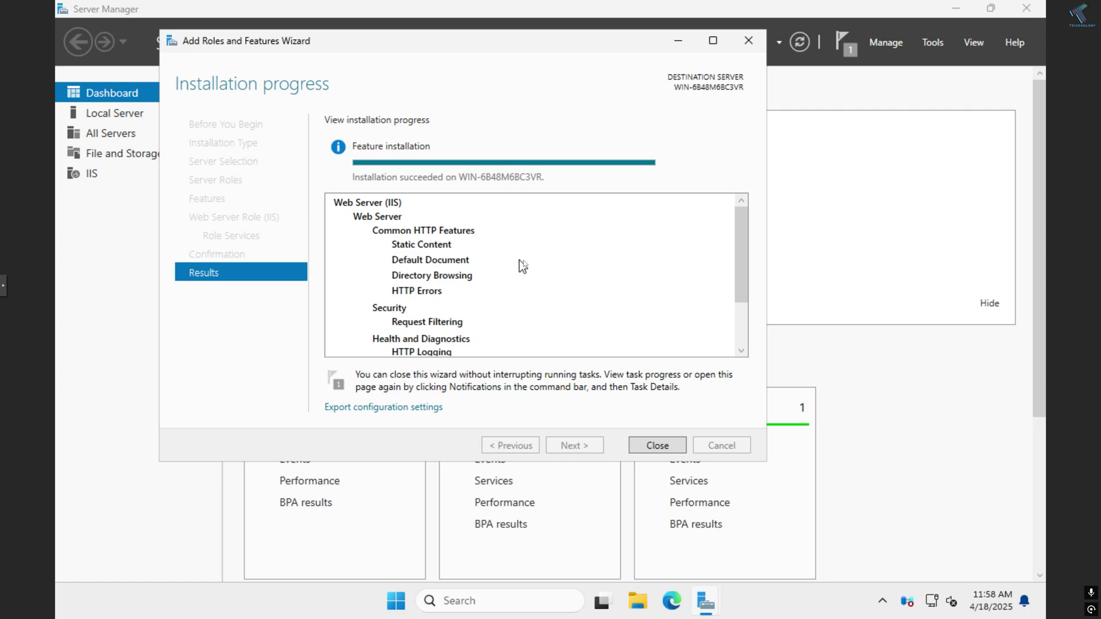
# Step: Close the finished installation wizard and Server Manager
pyautogui.click(655, 446)
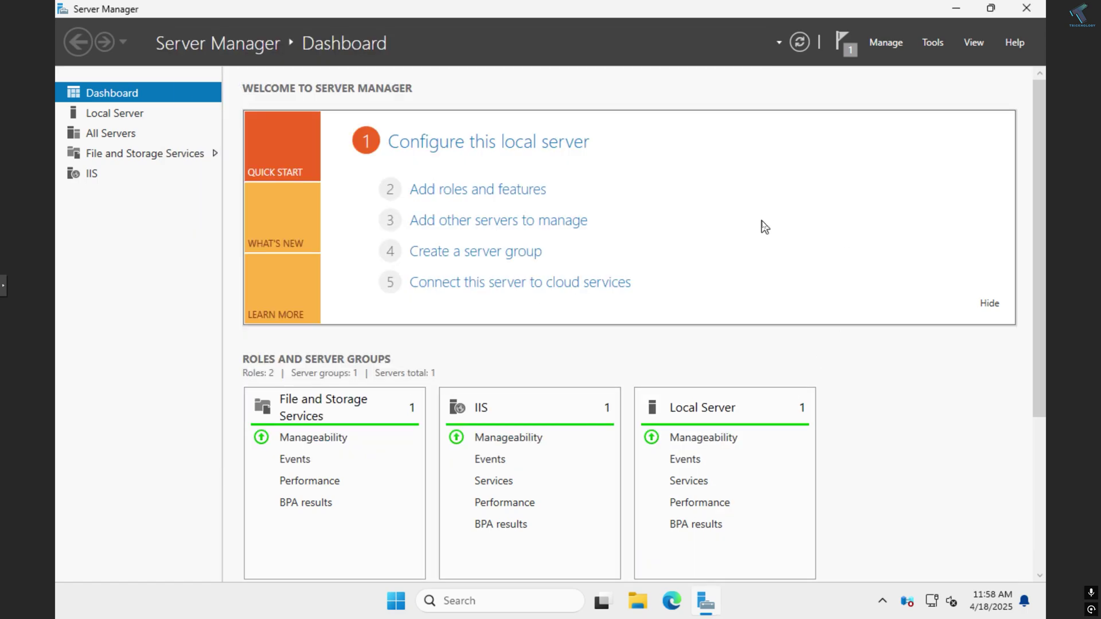
pyautogui.click(1024, 9)
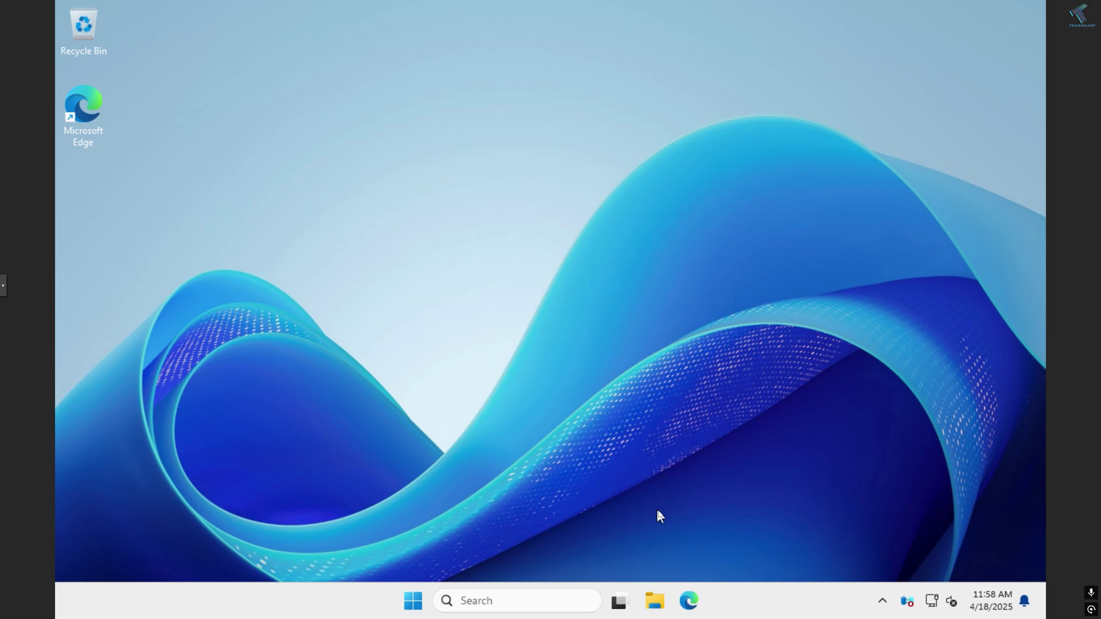
# Step: Browse File Explorer to C:\inetpub\wwwroot showing the iisstart files, then launch Microsoft Edge
pyautogui.click(647, 605)
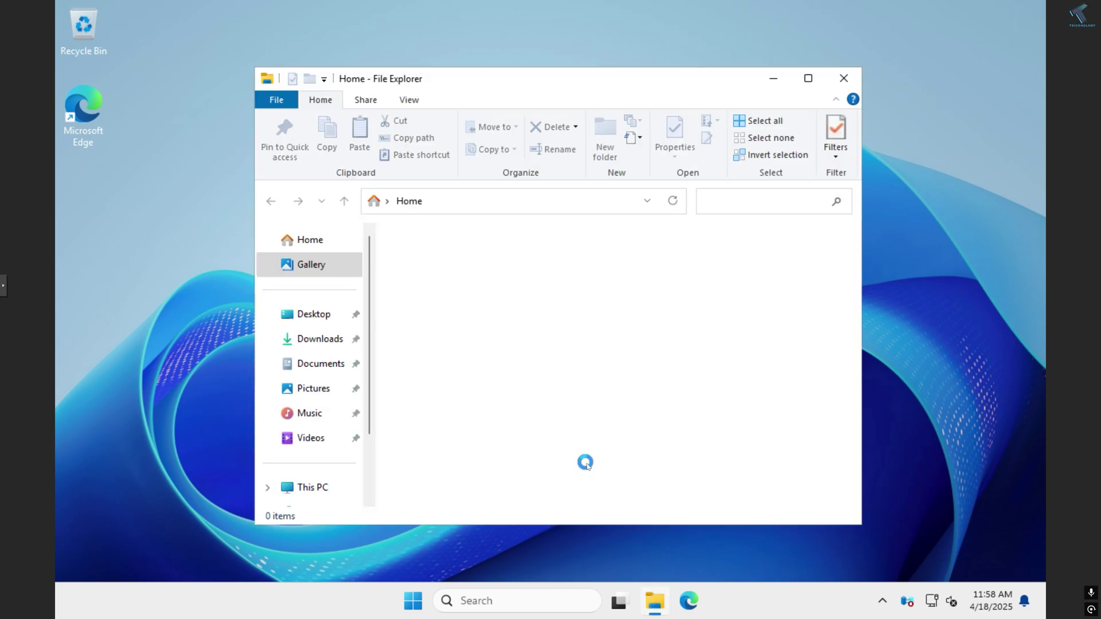
pyautogui.click(340, 479)
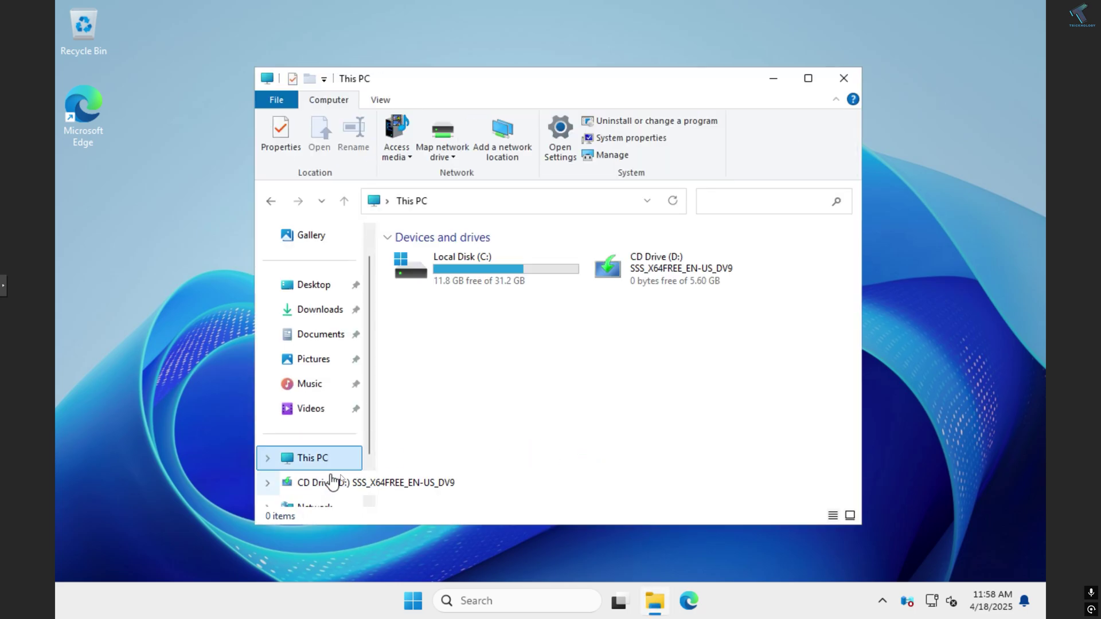
pyautogui.doubleClick(469, 284)
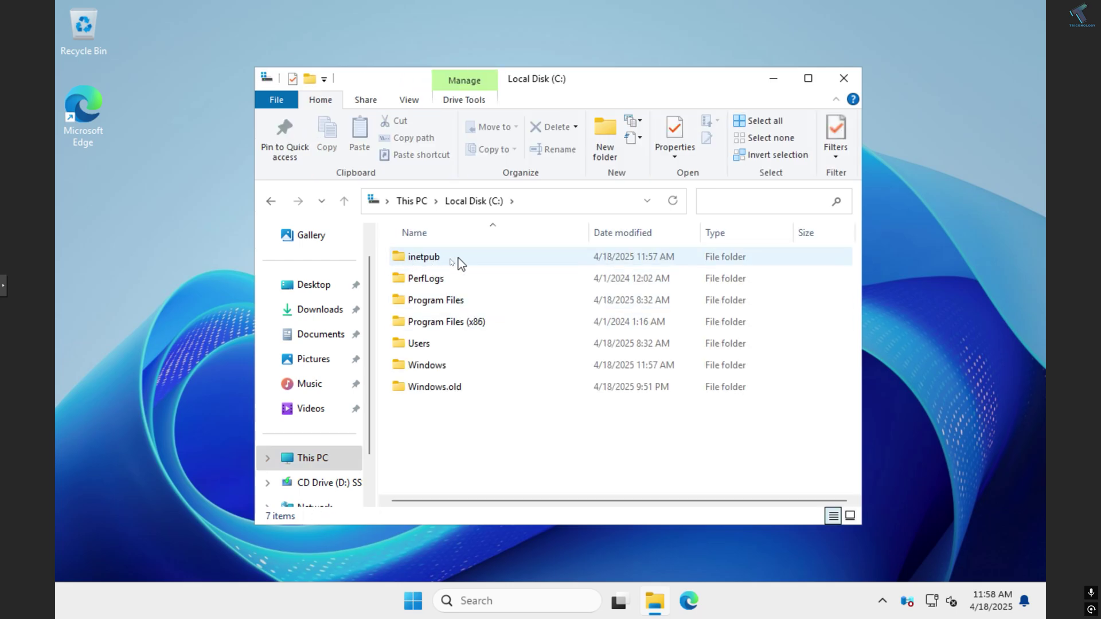
pyautogui.doubleClick(426, 259)
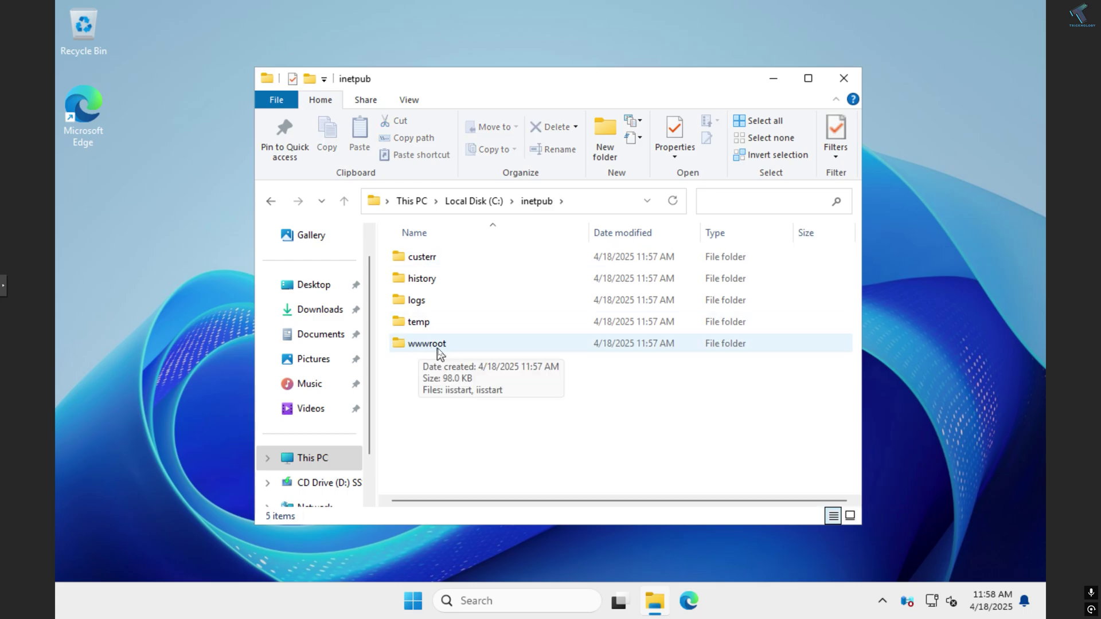
pyautogui.doubleClick(436, 349)
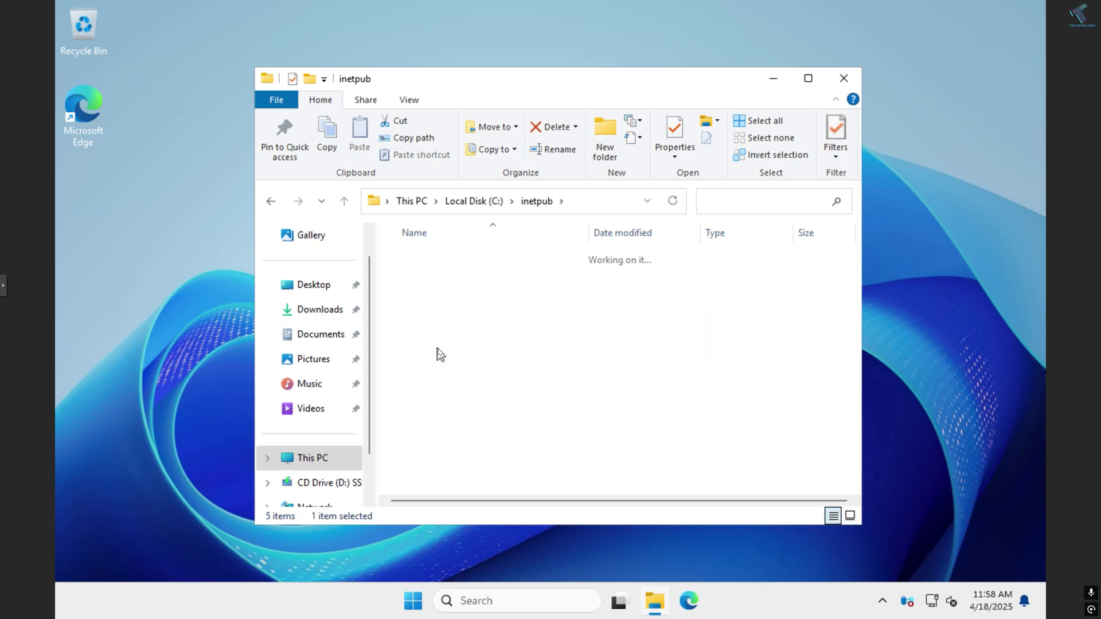
pyautogui.click(688, 600)
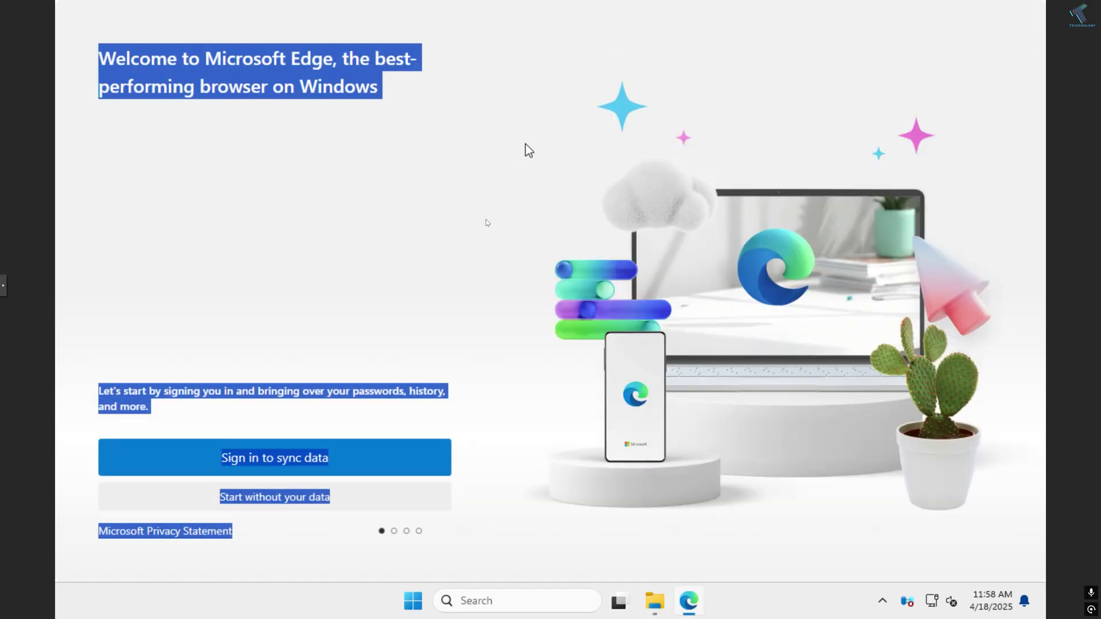
# Step: Complete Edge's first-run setup without signing in and select the address bar for a new URL
pyautogui.click(313, 492)
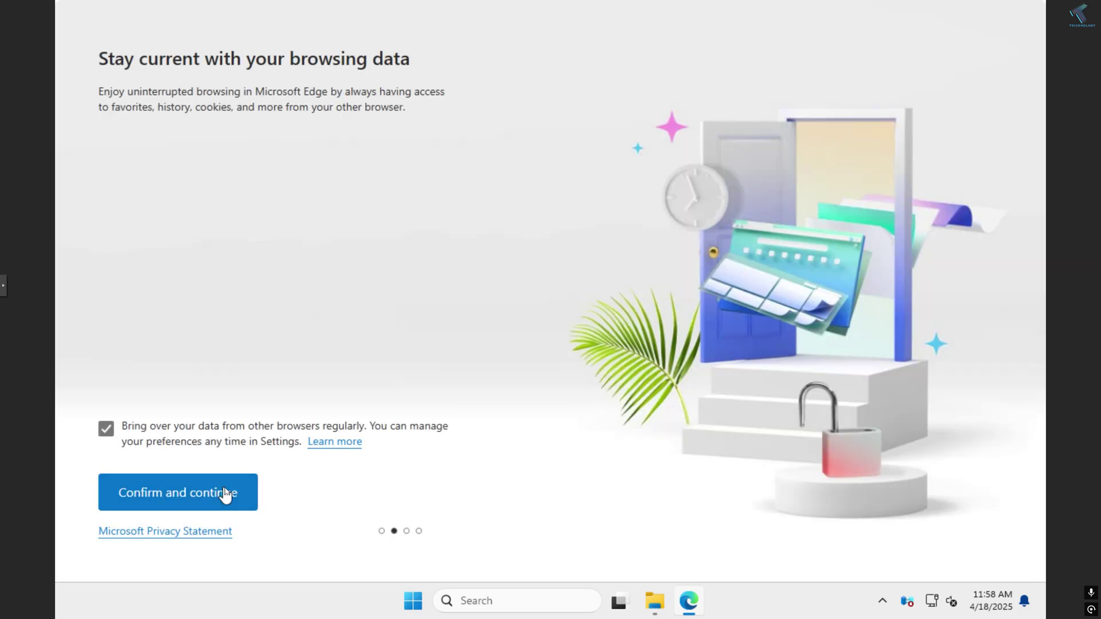
pyautogui.click(226, 490)
pyautogui.click(314, 491)
pyautogui.click(232, 497)
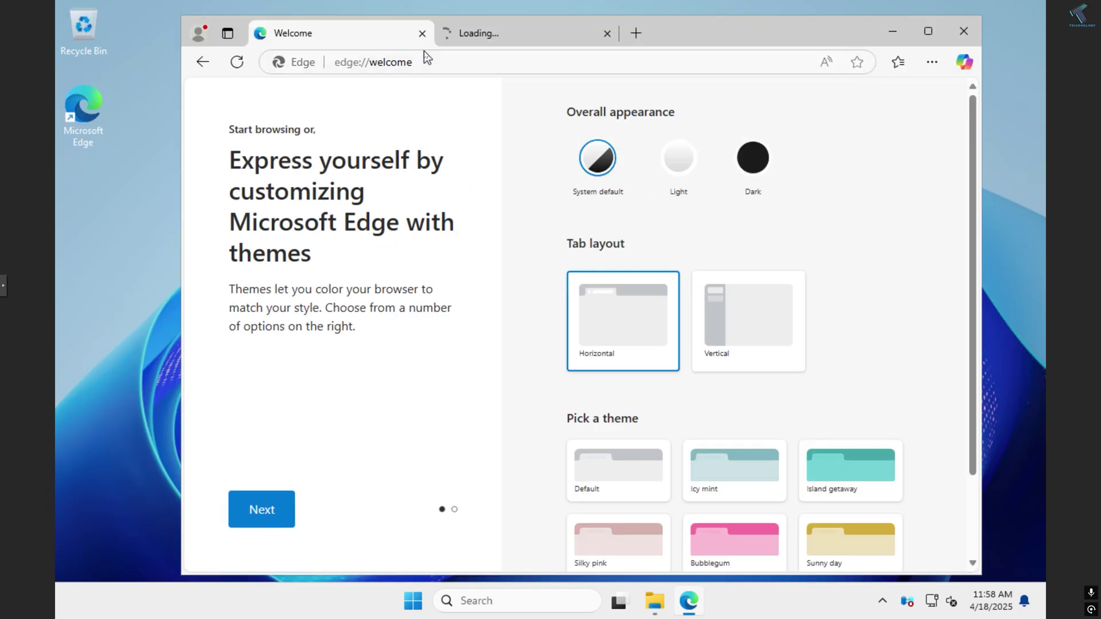
pyautogui.click(424, 56)
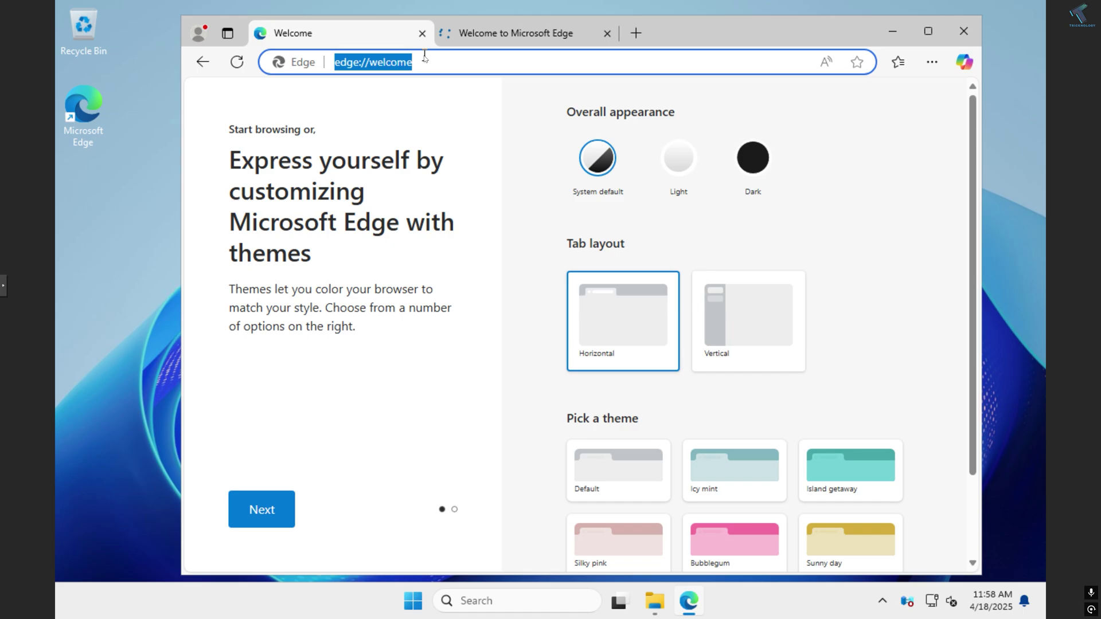
pyautogui.write('192.168')
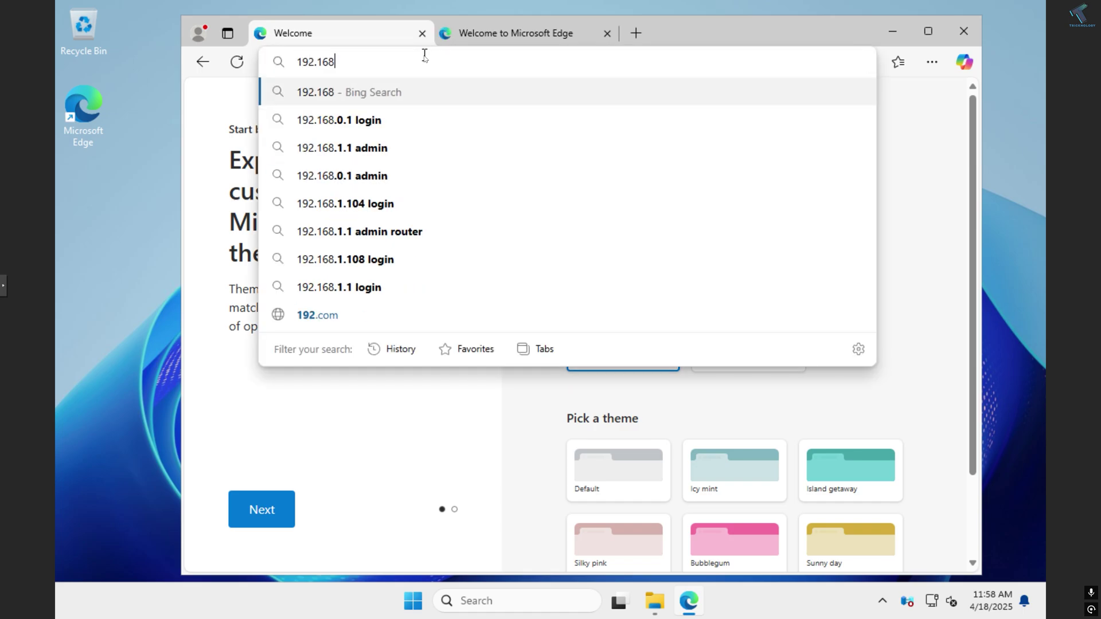
pyautogui.write('.0.1')
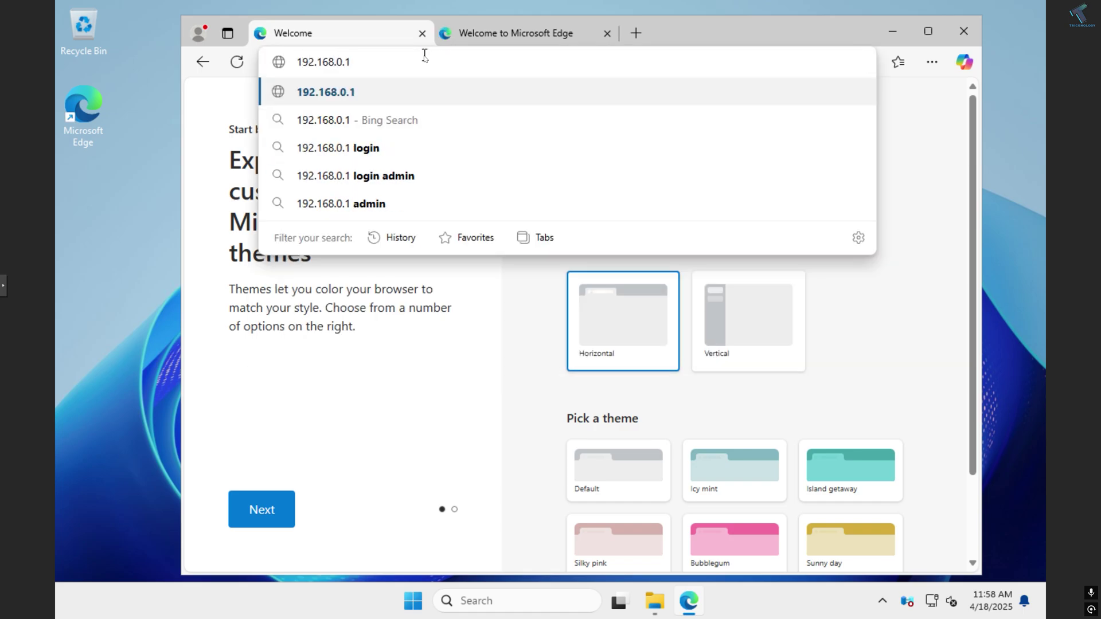
pyautogui.write('32')
# Step: Load 192.168.0.132 to see the default IIS welcome page, then switch to the Edge welcome tab
pyautogui.press('Return')
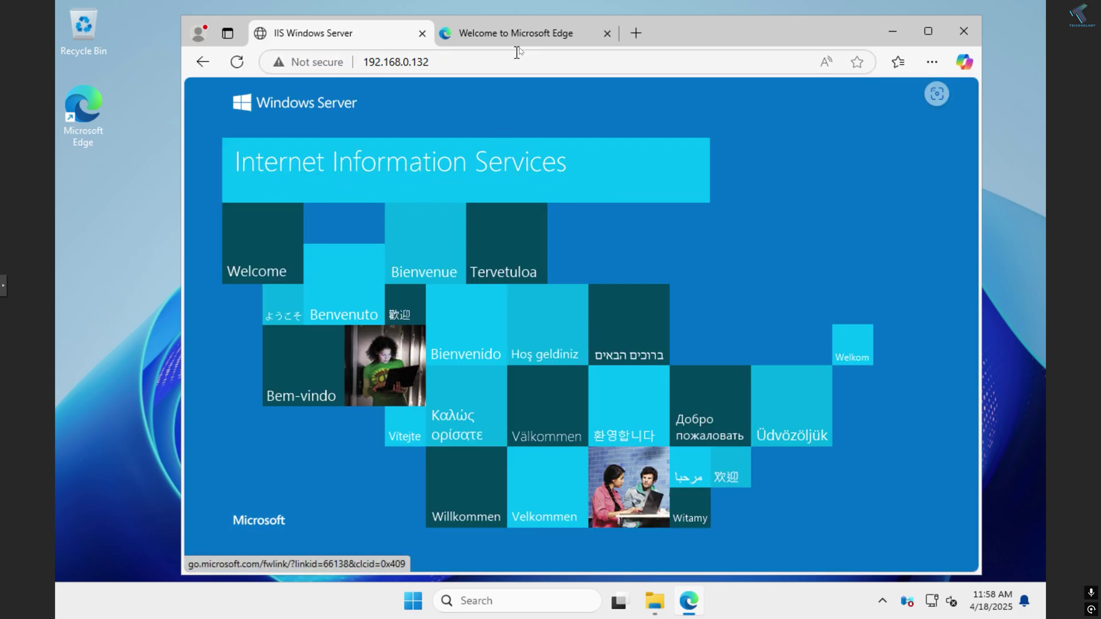
pyautogui.click(523, 35)
# Step: Load the Tricknology site, accept cookies and open the Graphical Software Server for LAN article
pyautogui.click(537, 62)
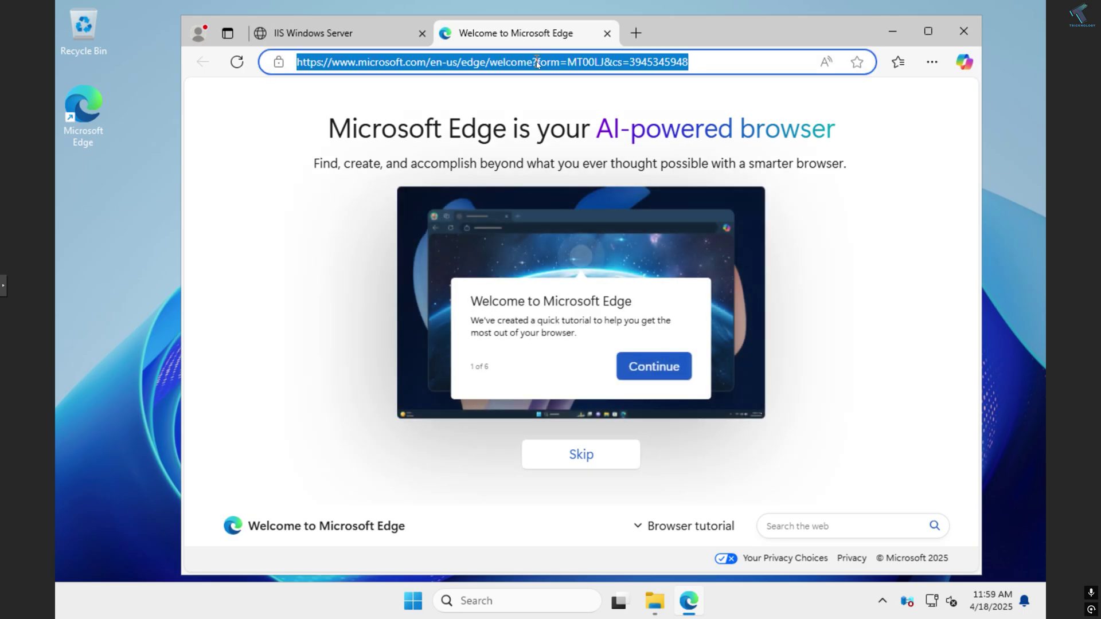
pyautogui.write('tricknolo')
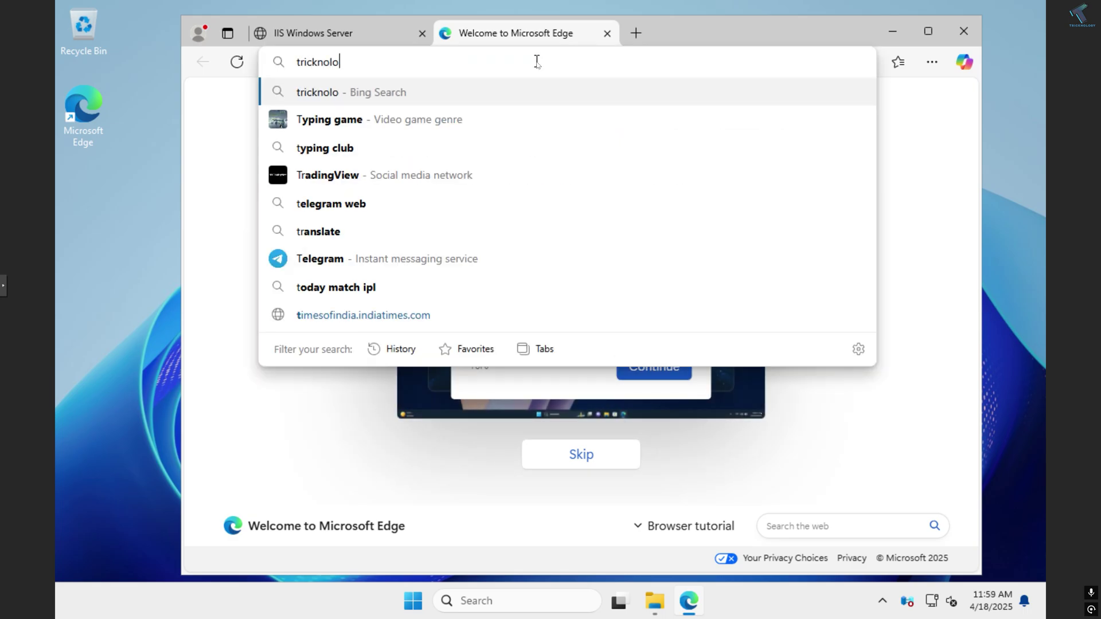
pyautogui.write('gy.in')
pyautogui.press('Return')
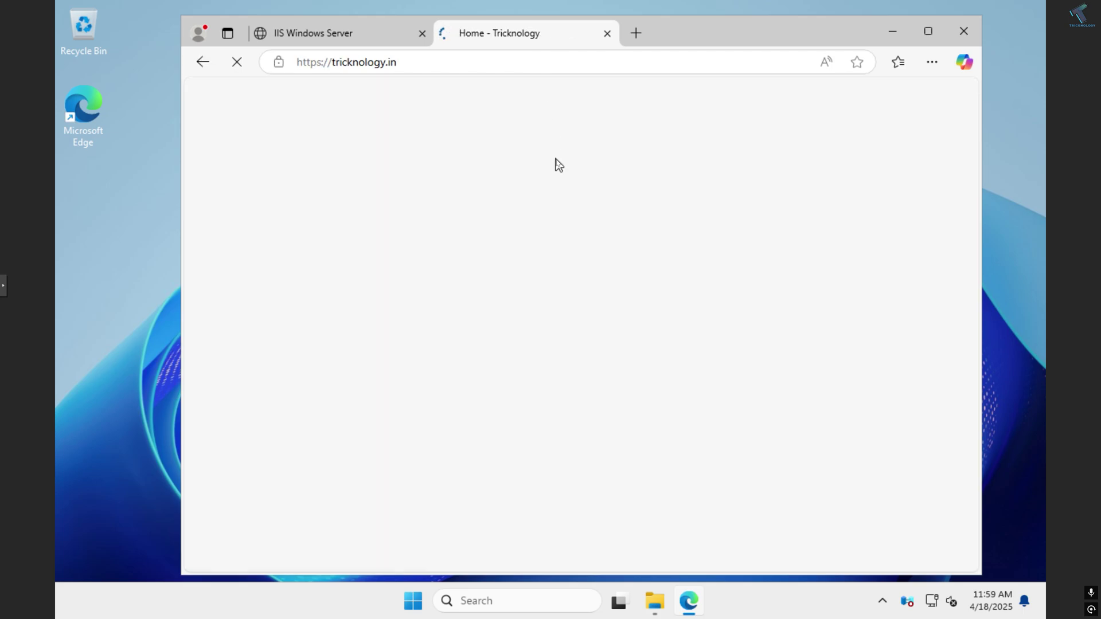
pyautogui.scroll(-1, 544, 209)
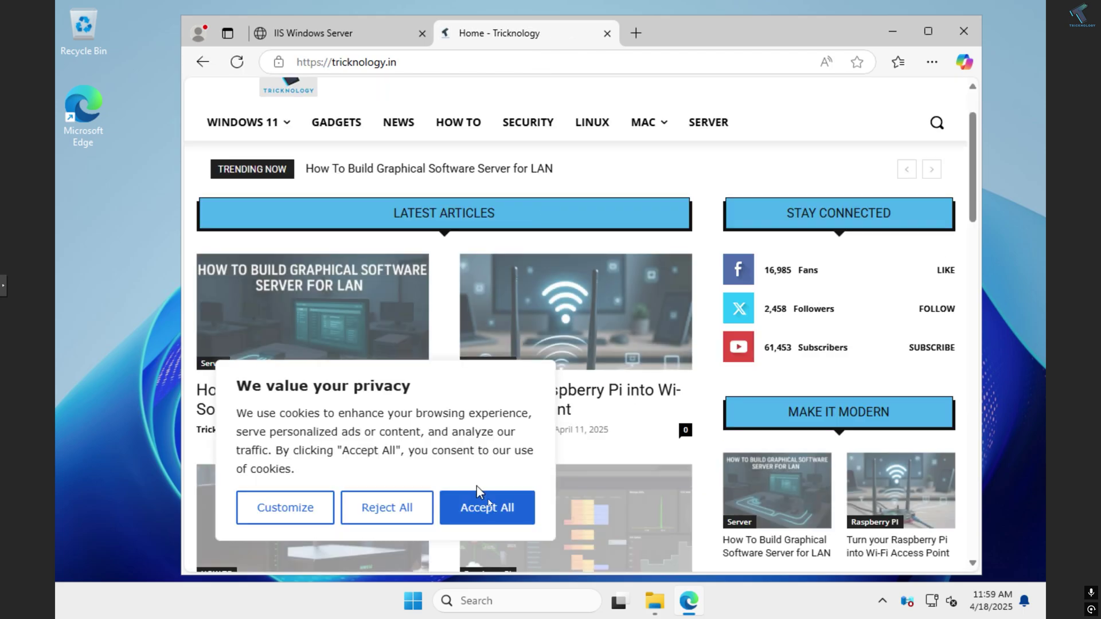
pyautogui.click(487, 508)
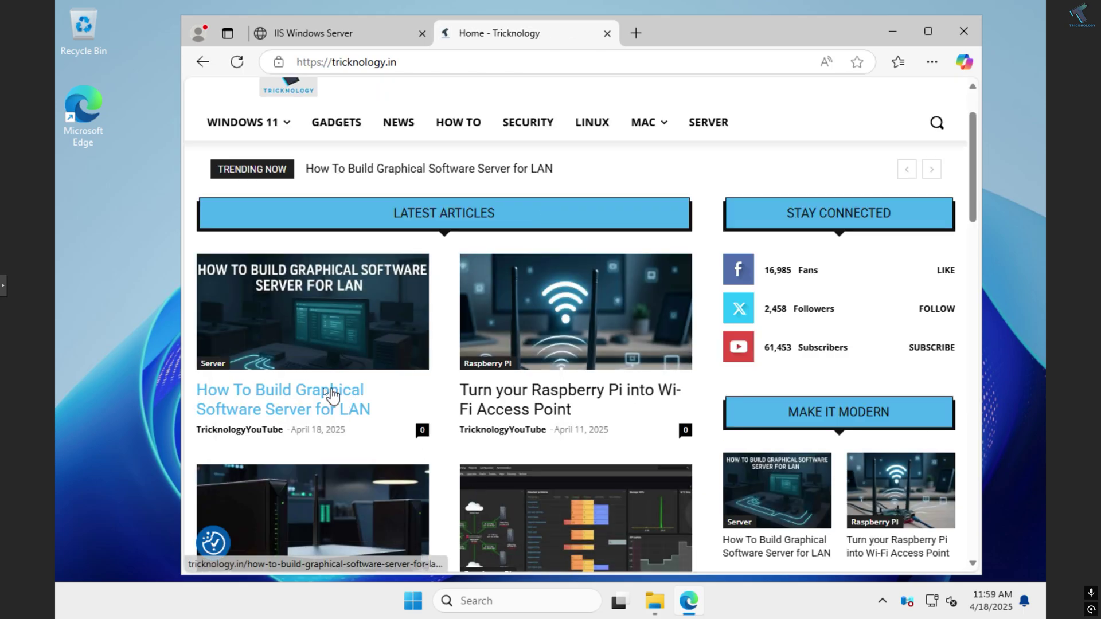
pyautogui.click(320, 419)
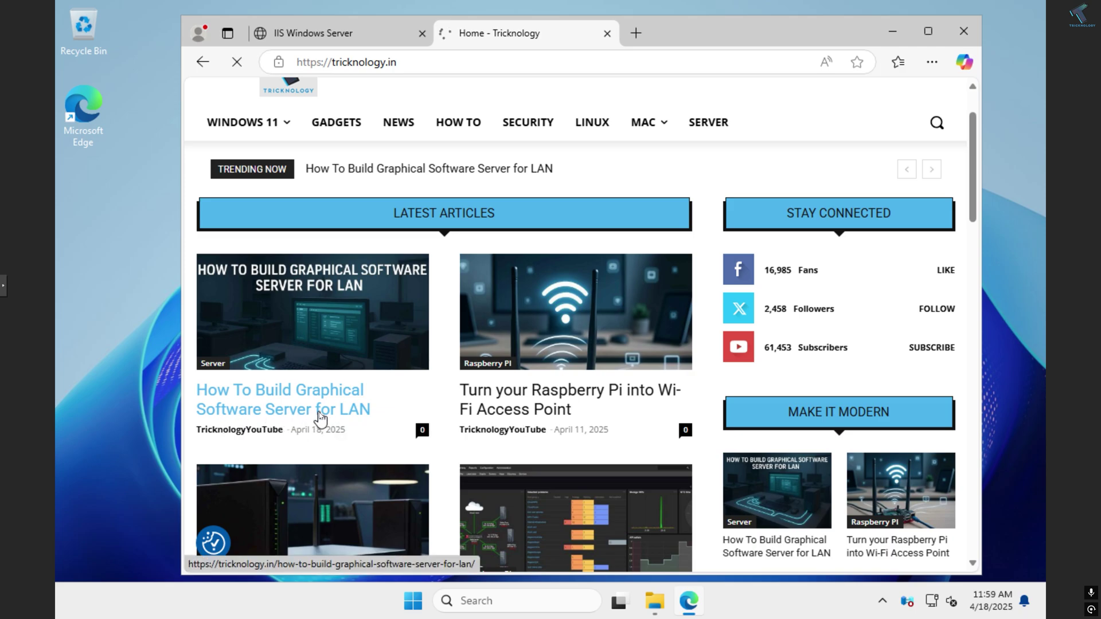
pyautogui.scroll(-3, 320, 412)
pyautogui.scroll(-5, 319, 413)
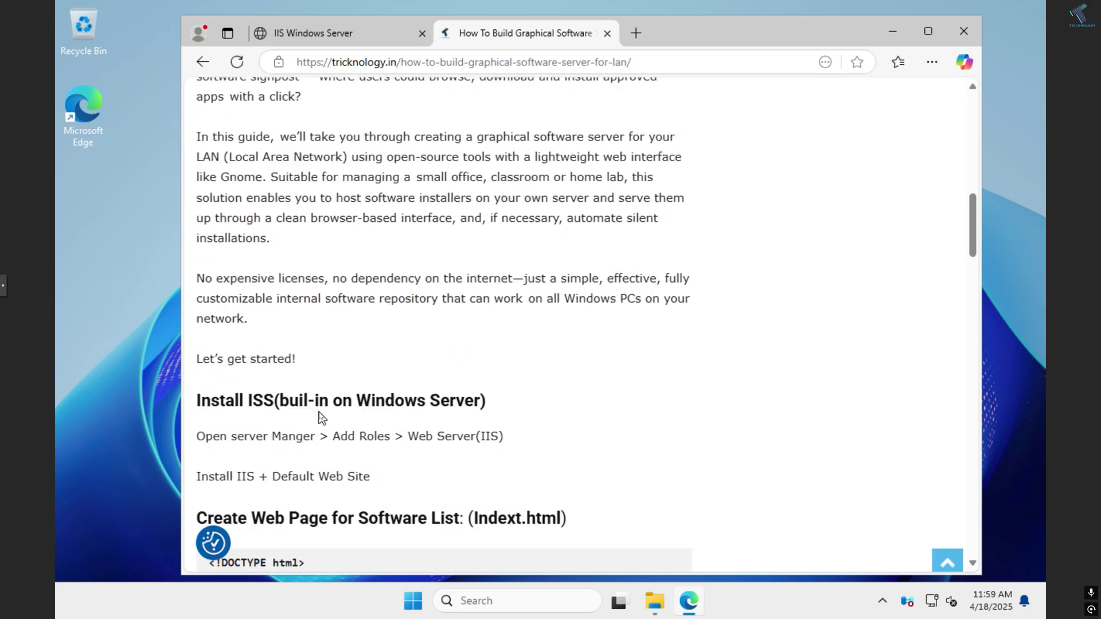
pyautogui.scroll(-1, 319, 412)
pyautogui.scroll(-3, 321, 411)
pyautogui.scroll(-1, 326, 411)
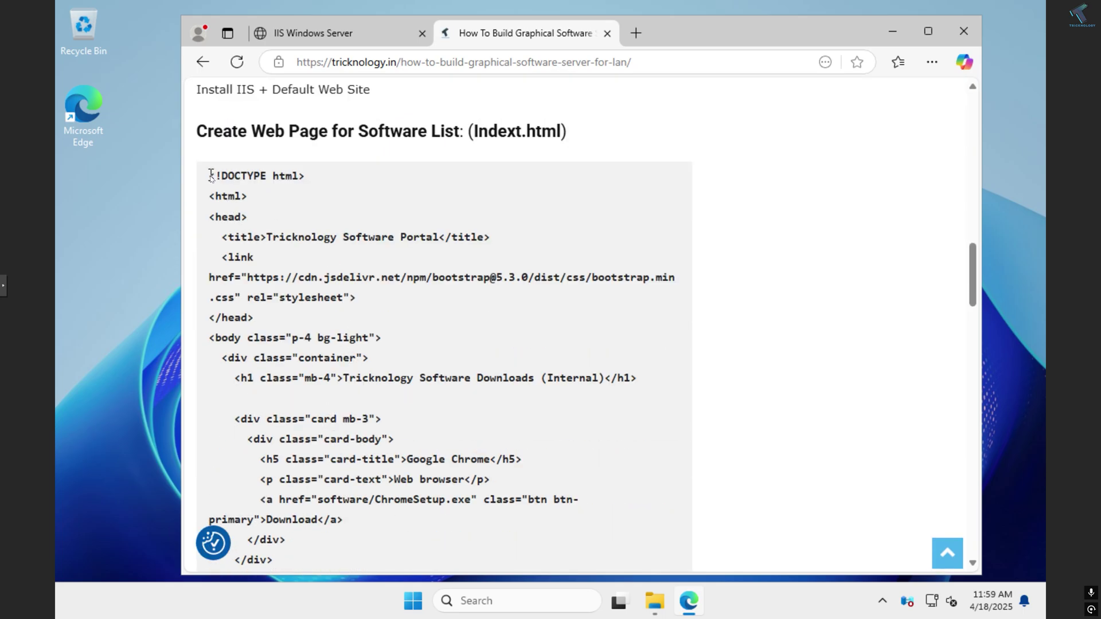
# Step: Select the article's full HTML code block down to </html> and copy it
pyautogui.moveTo(211, 175); pyautogui.dragTo(293, 268)
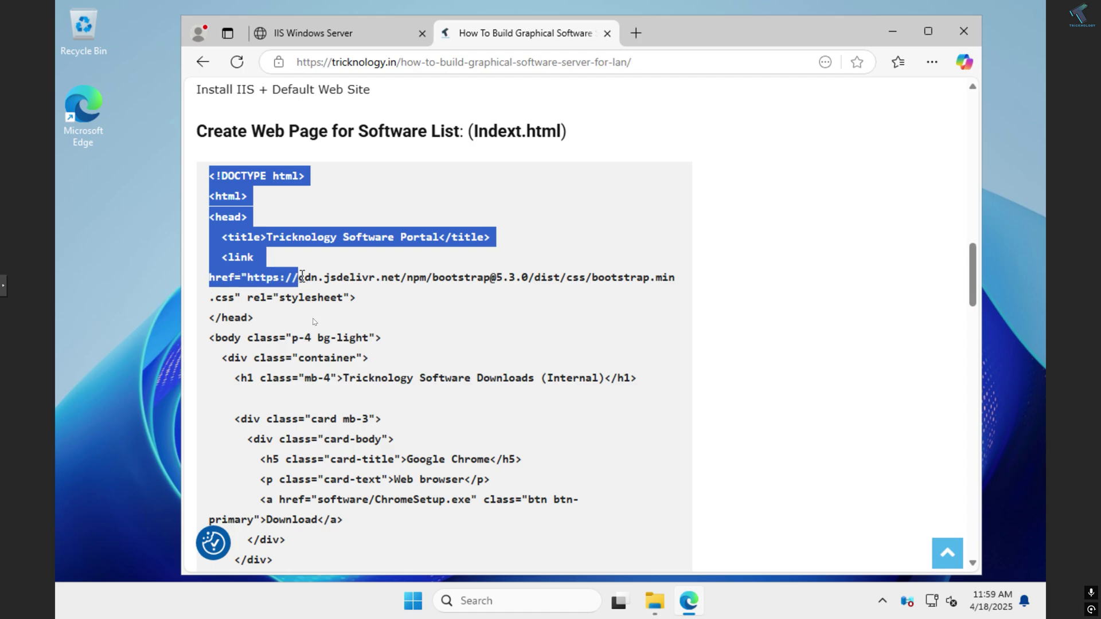
pyautogui.moveTo(293, 268); pyautogui.dragTo(325, 521)
pyautogui.scroll(-3, 327, 521)
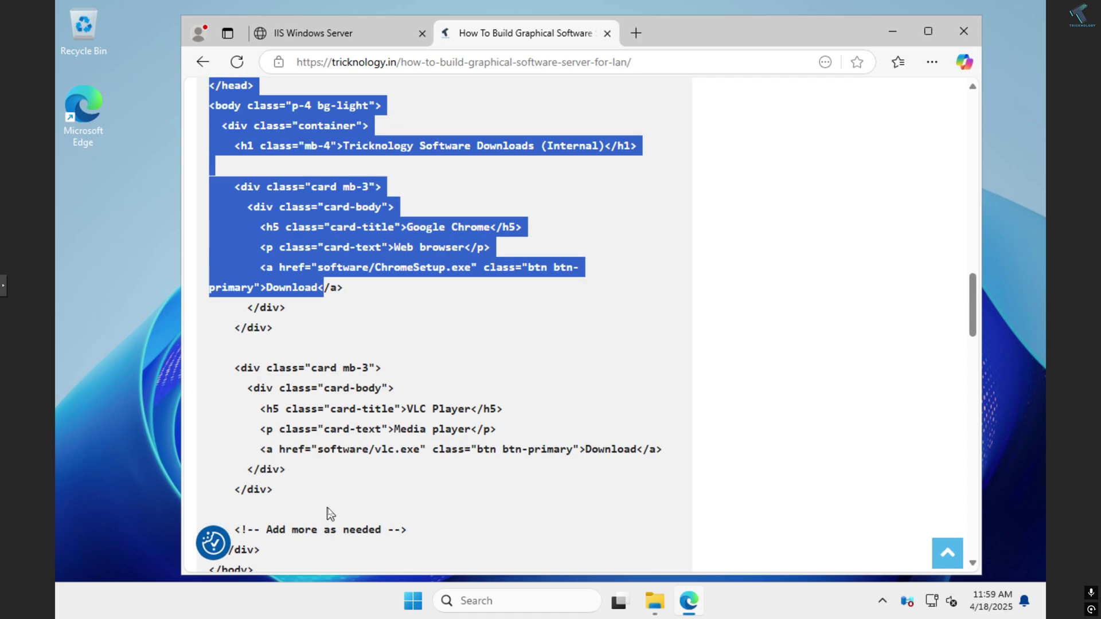
pyautogui.scroll(3, 331, 503)
pyautogui.click(211, 176)
pyautogui.moveTo(211, 176); pyautogui.dragTo(443, 562)
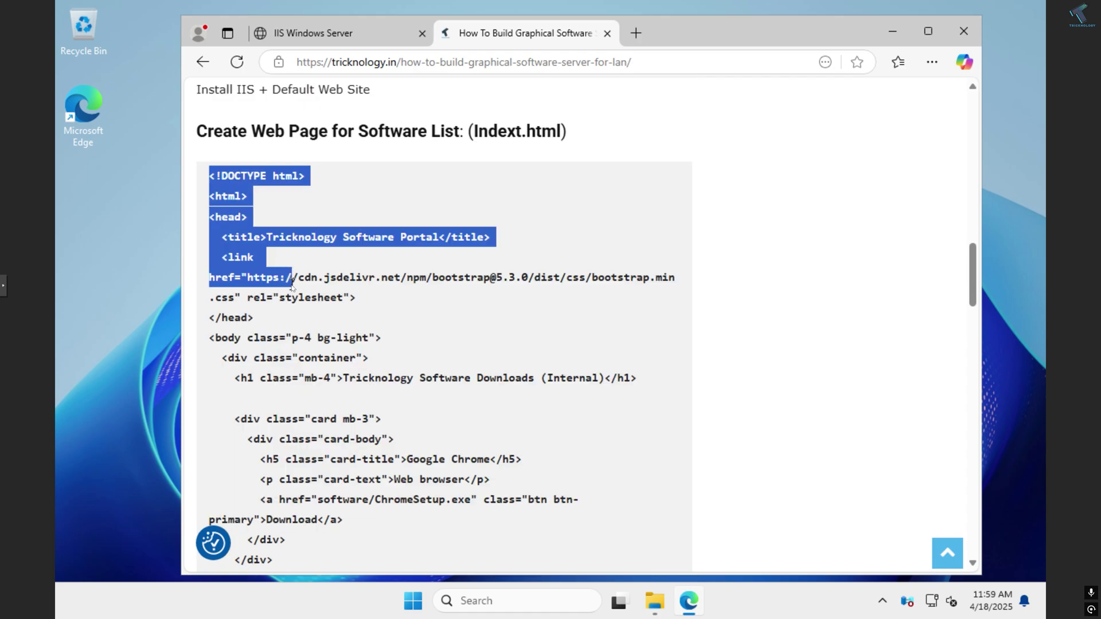
pyautogui.scroll(-5, 443, 562)
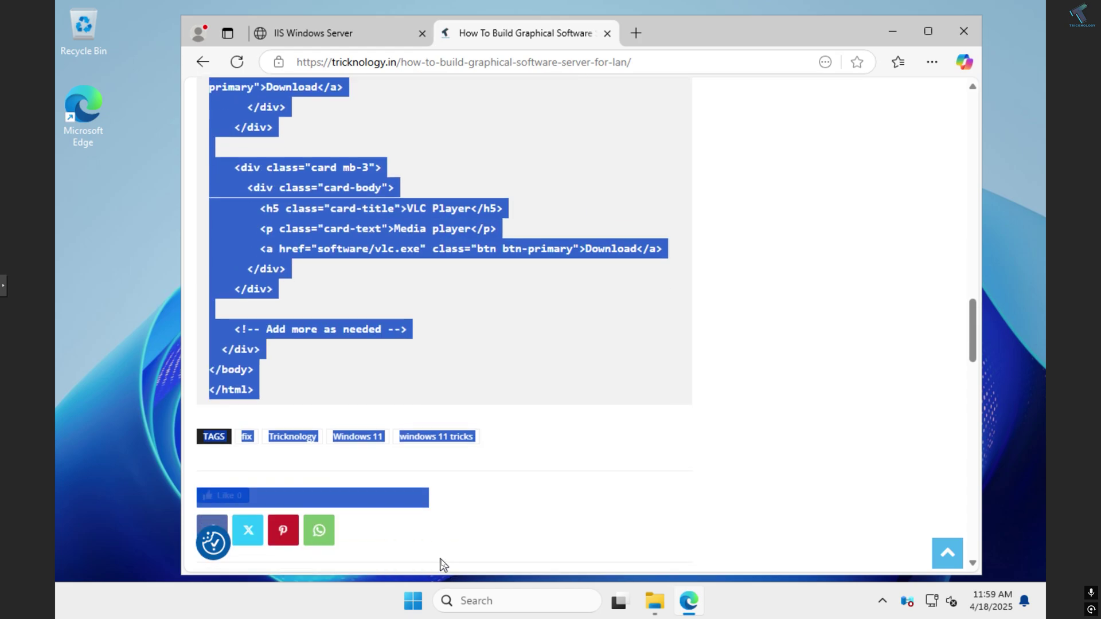
pyautogui.moveTo(444, 562); pyautogui.dragTo(322, 351)
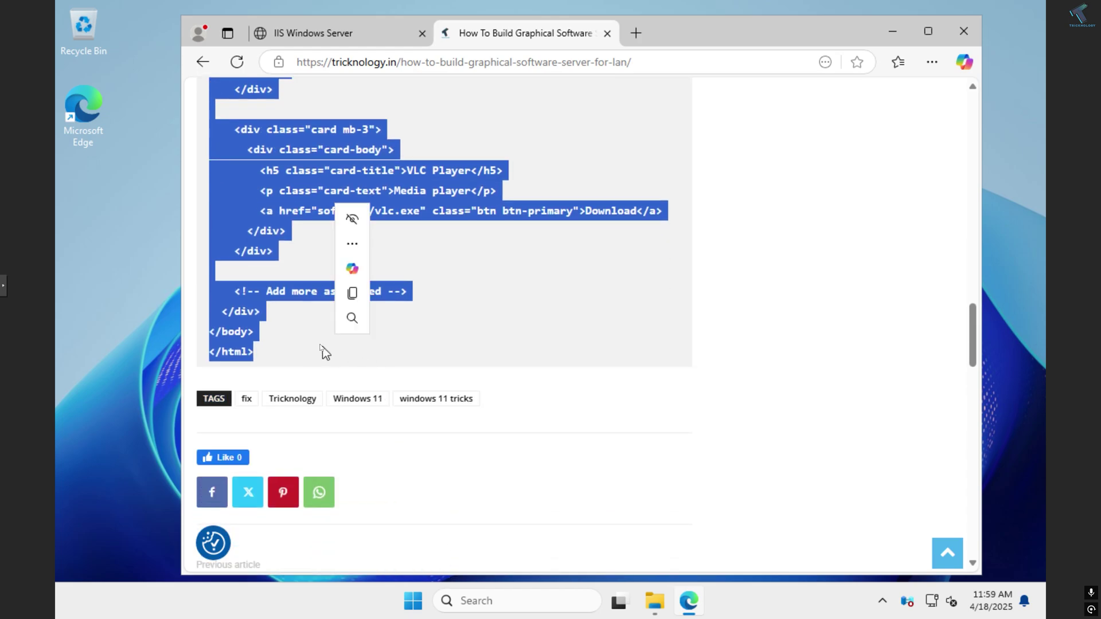
pyautogui.rightClick(282, 286)
pyautogui.click(320, 299)
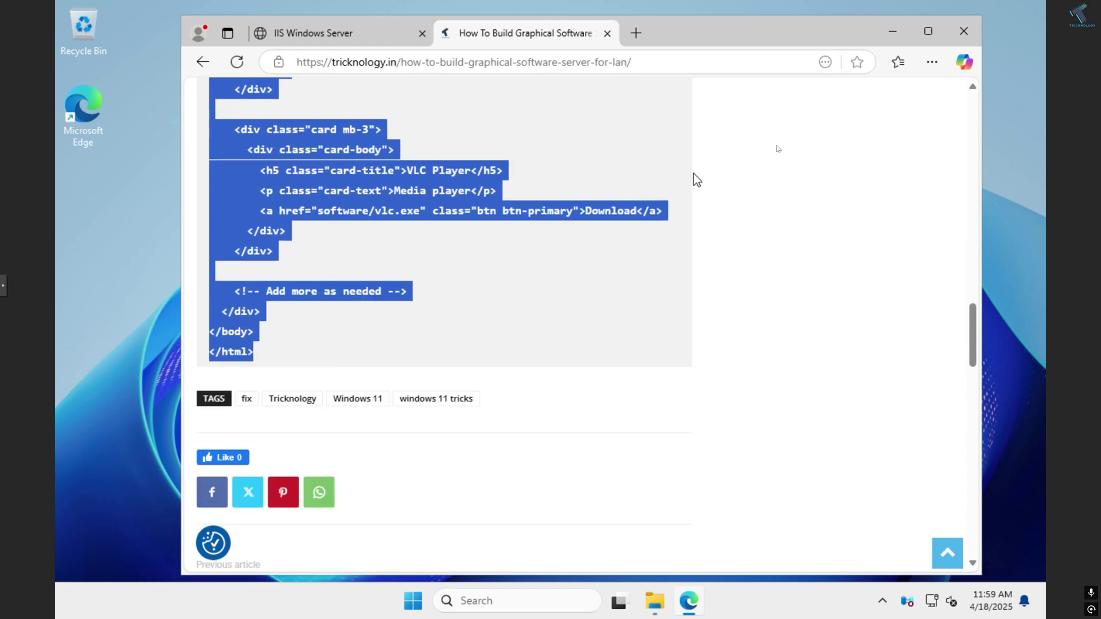
# Step: Minimize Edge, launch Notepad and paste the copied portal HTML into a new note
pyautogui.click(892, 31)
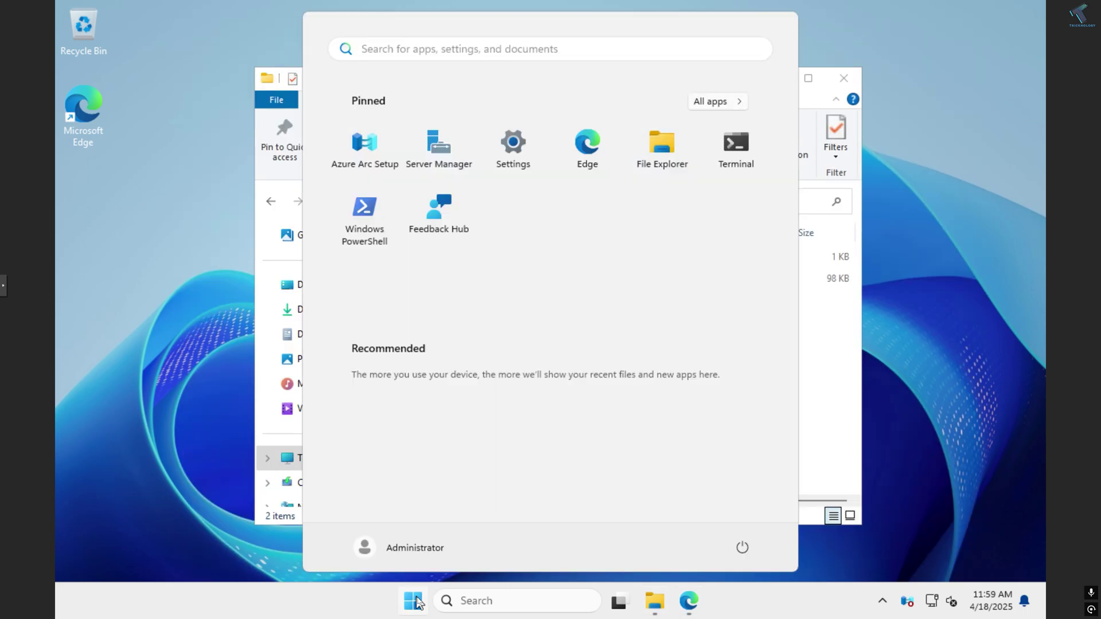
pyautogui.write('notepad')
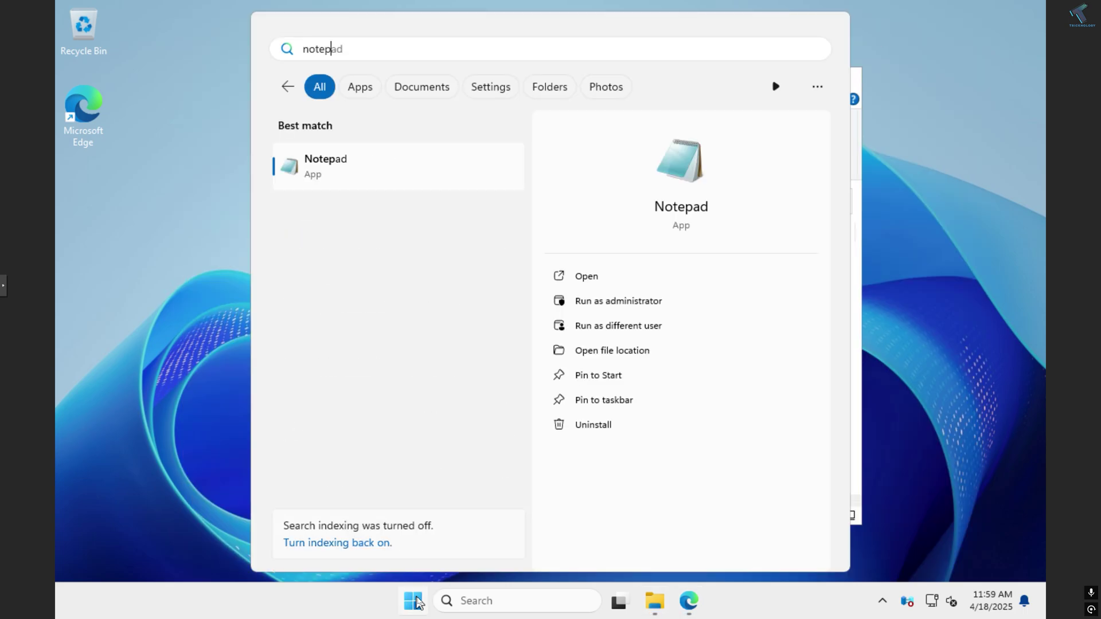
pyautogui.press('Return')
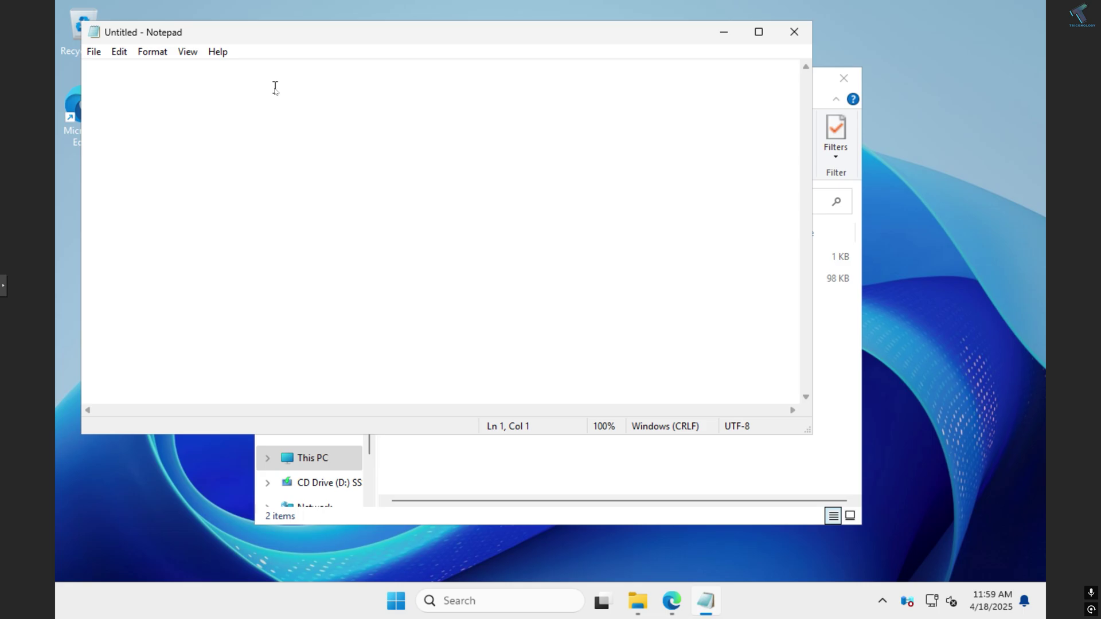
pyautogui.rightClick(275, 87)
pyautogui.click(320, 155)
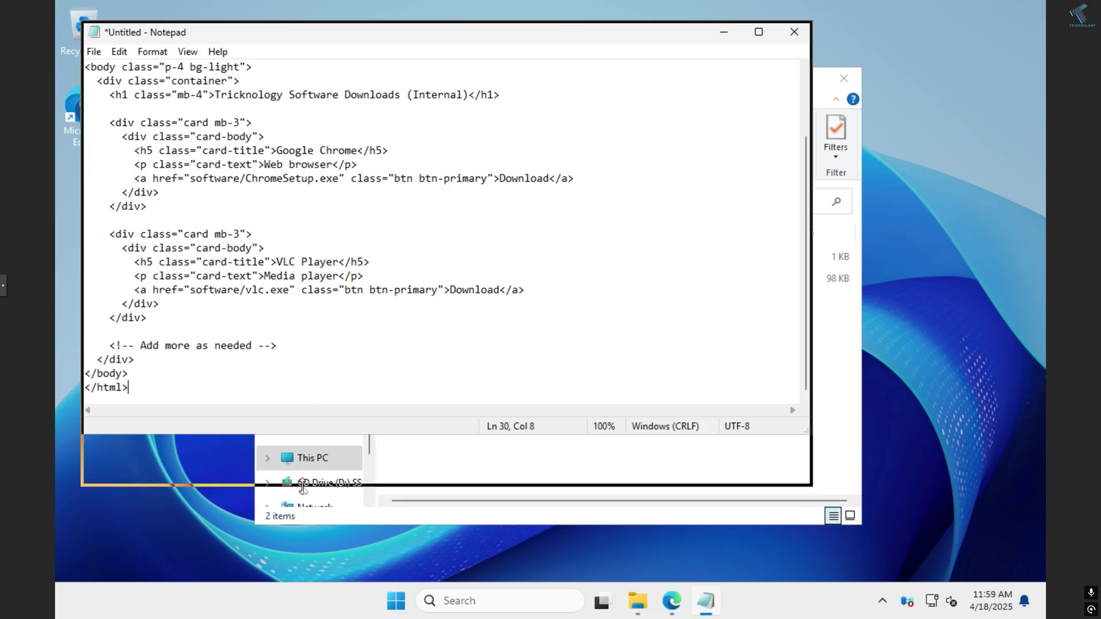
pyautogui.moveTo(302, 434); pyautogui.dragTo(302, 485)
# Step: Review the Google Chrome and VLC Player card blocks in the HTML, then bring Edge back
pyautogui.moveTo(426, 376)
pyautogui.mouseDown()
pyautogui.moveTo(146, 255)
pyautogui.moveTo(106, 169)
pyautogui.mouseUp()
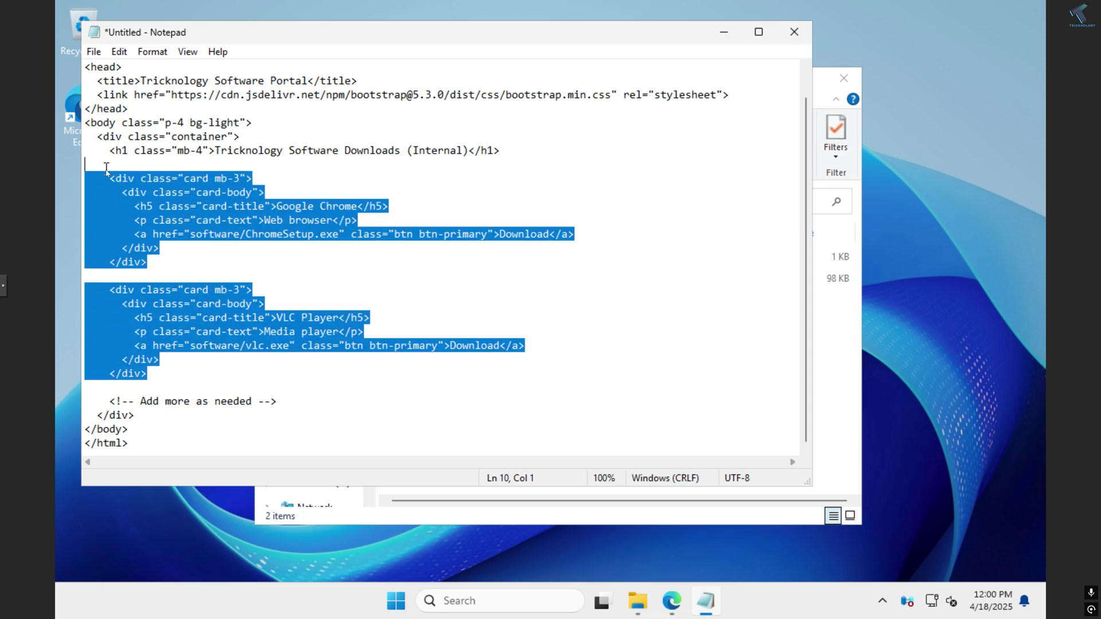
pyautogui.click(330, 246)
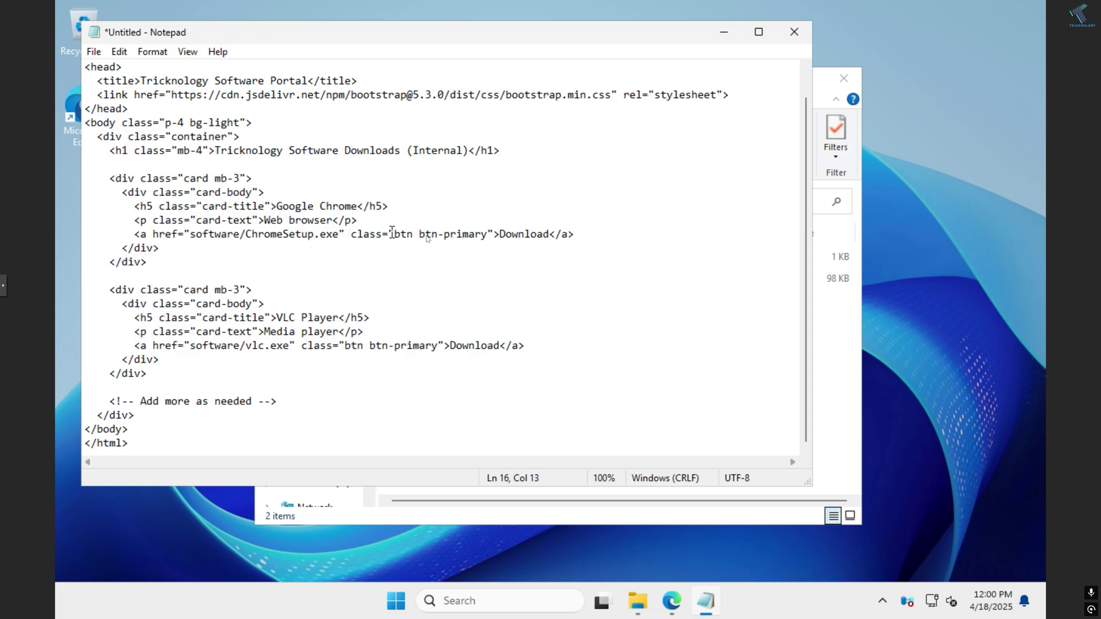
pyautogui.moveTo(356, 255); pyautogui.dragTo(101, 179)
pyautogui.click(329, 209)
pyautogui.moveTo(278, 207); pyautogui.dragTo(363, 214)
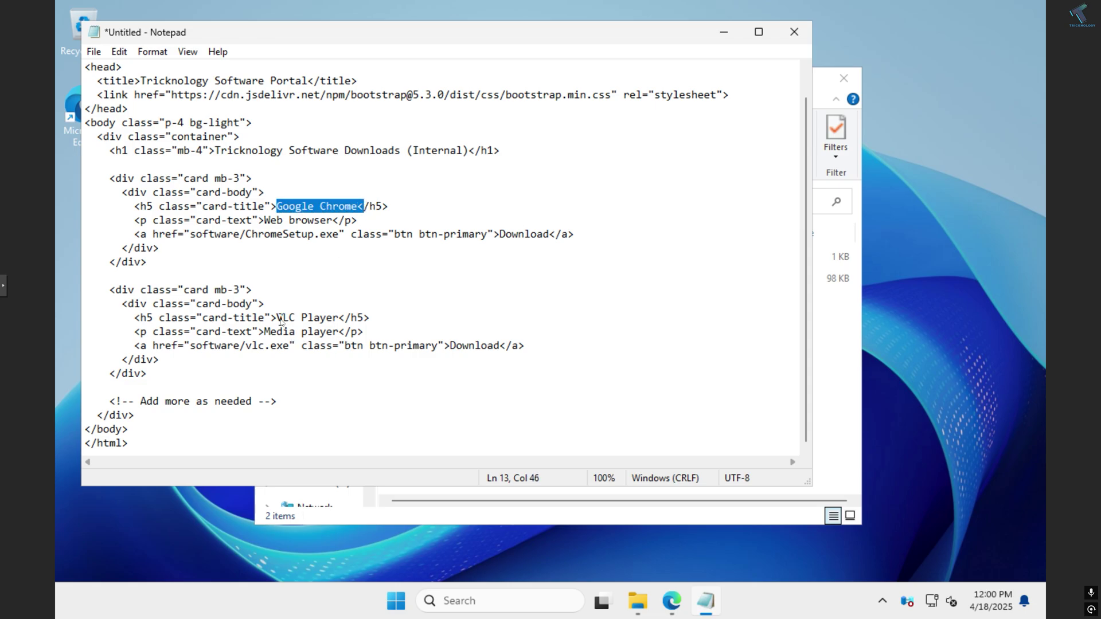
pyautogui.moveTo(277, 319); pyautogui.dragTo(345, 323)
pyautogui.click(588, 332)
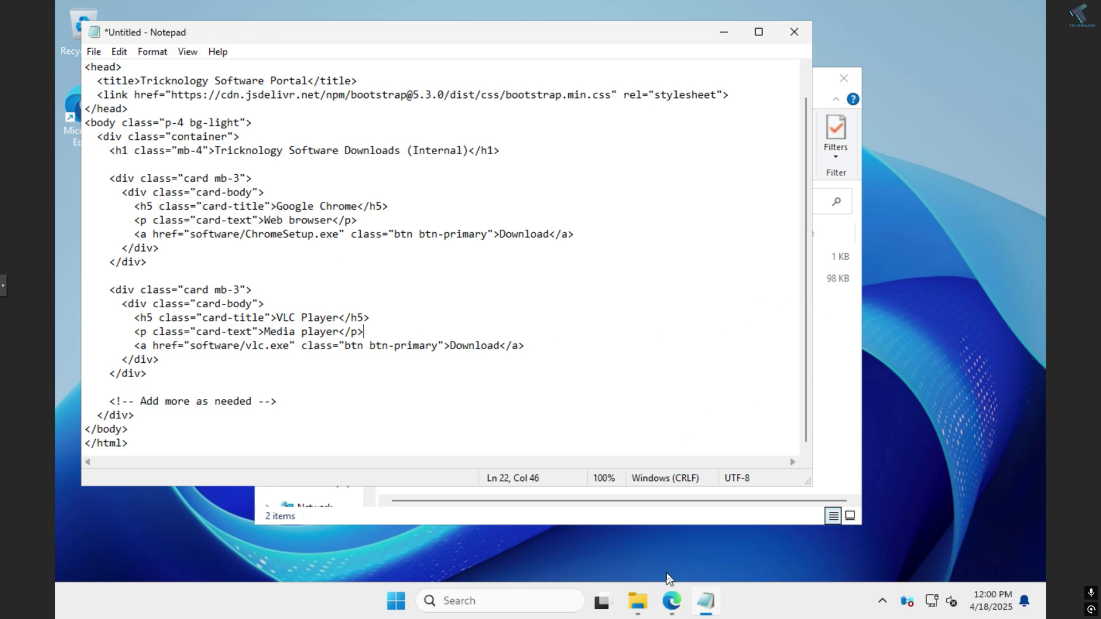
pyautogui.click(672, 601)
# Step: Search Bing for 'vlc', reach videolan.org and start the VLC 3.0.21 64-bit installer download
pyautogui.click(634, 33)
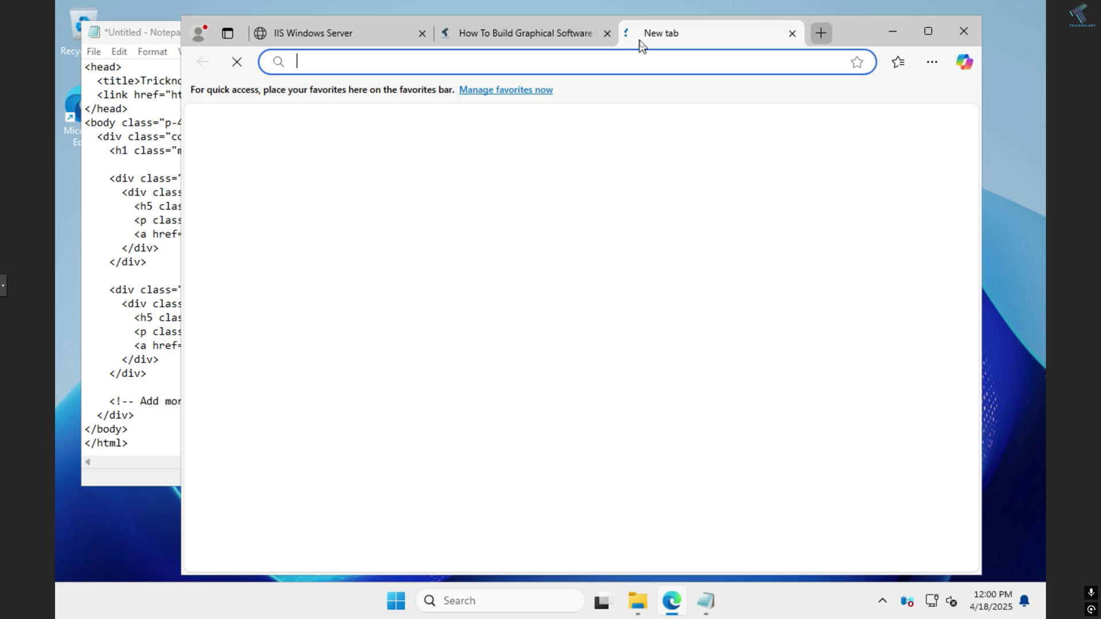
pyautogui.write('vlc')
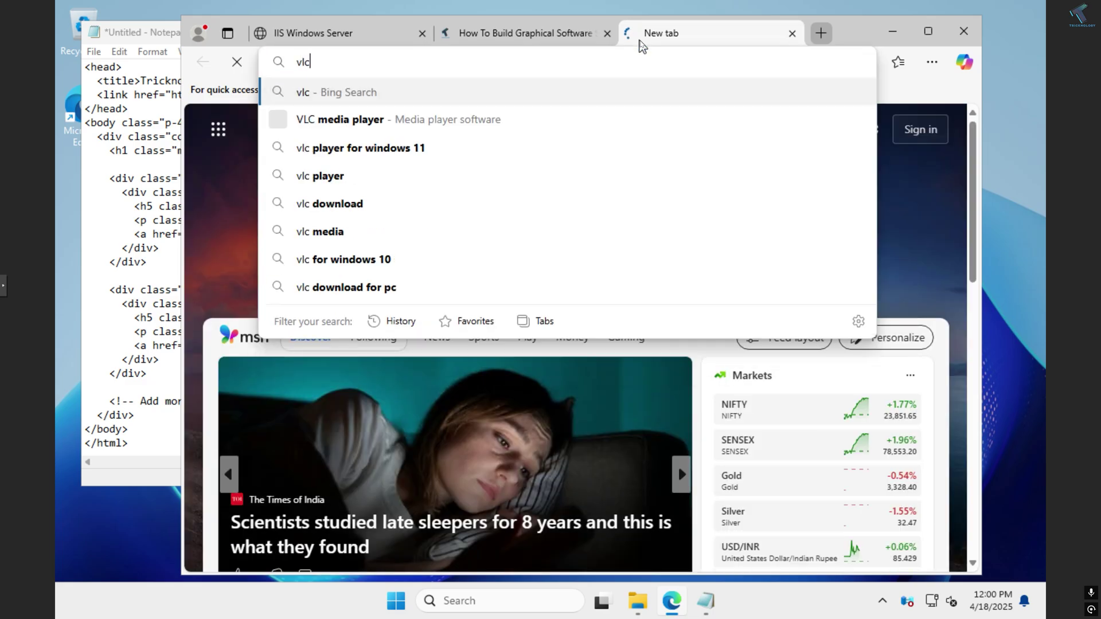
pyautogui.press('Return')
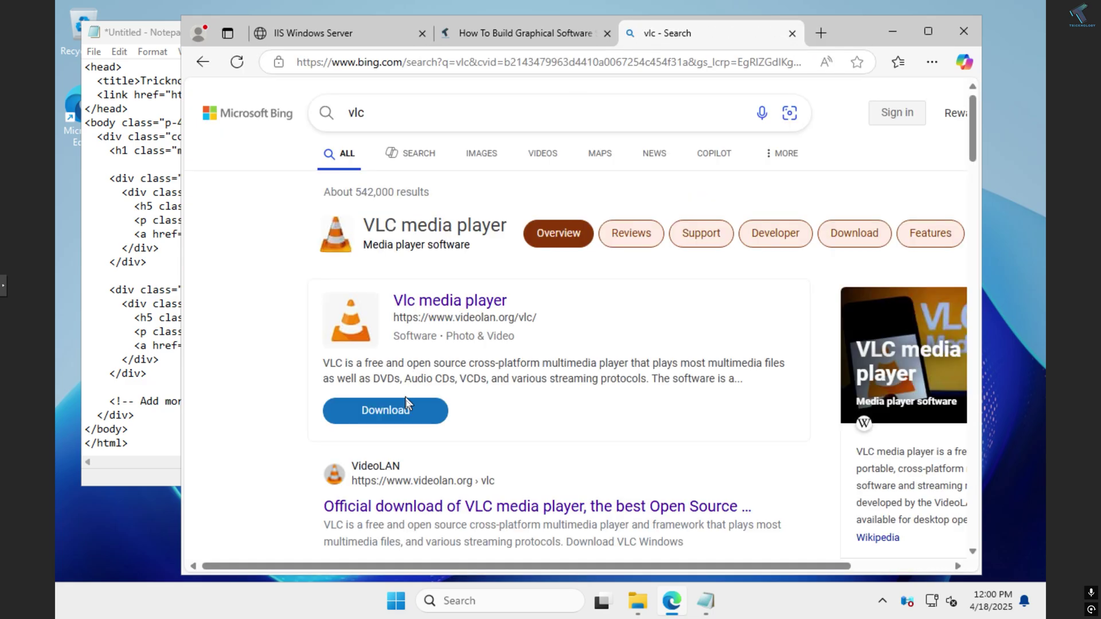
pyautogui.click(408, 404)
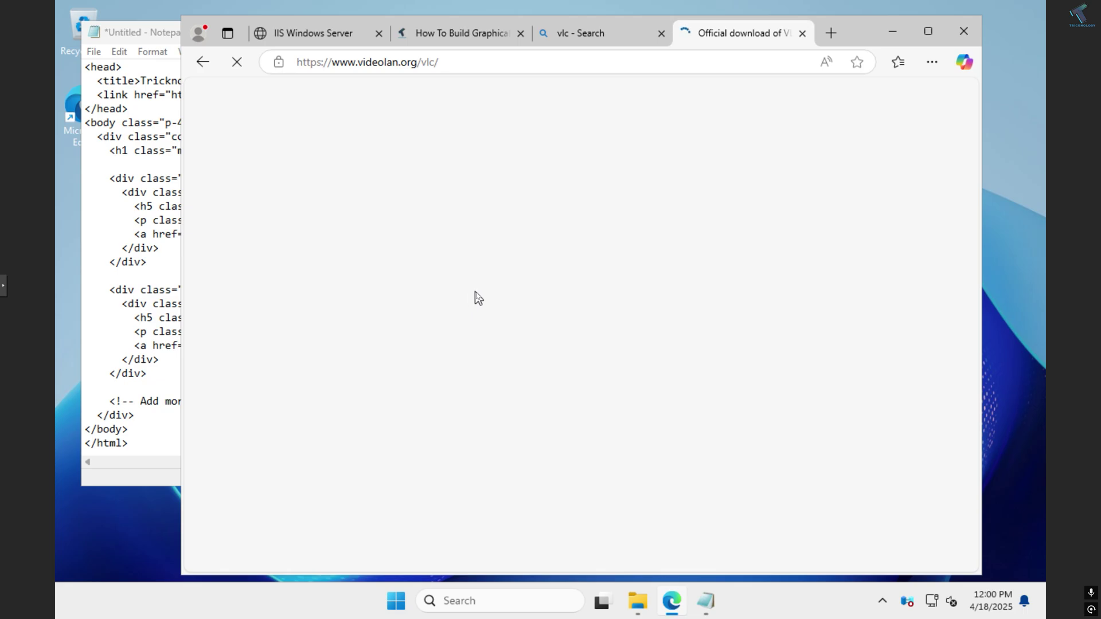
pyautogui.click(598, 357)
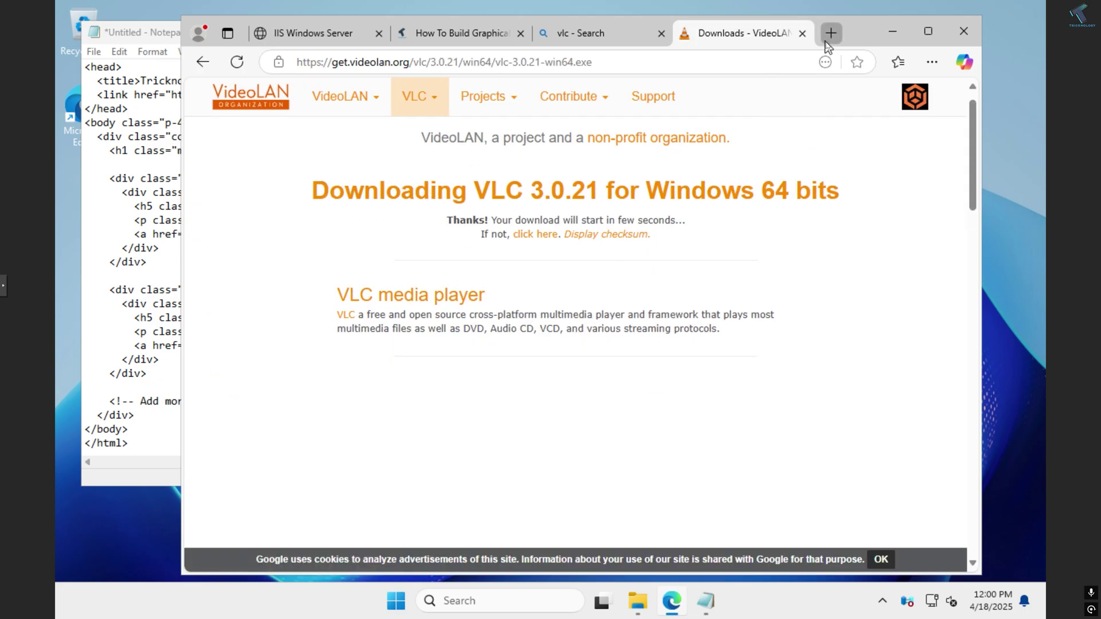
pyautogui.click(828, 36)
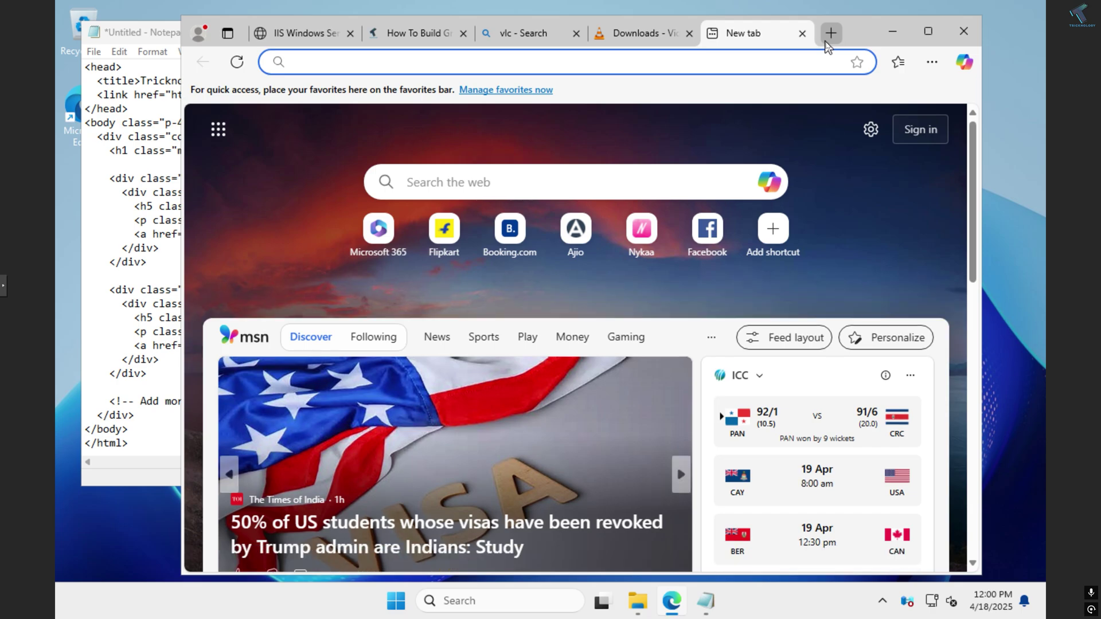
pyautogui.click(133, 164)
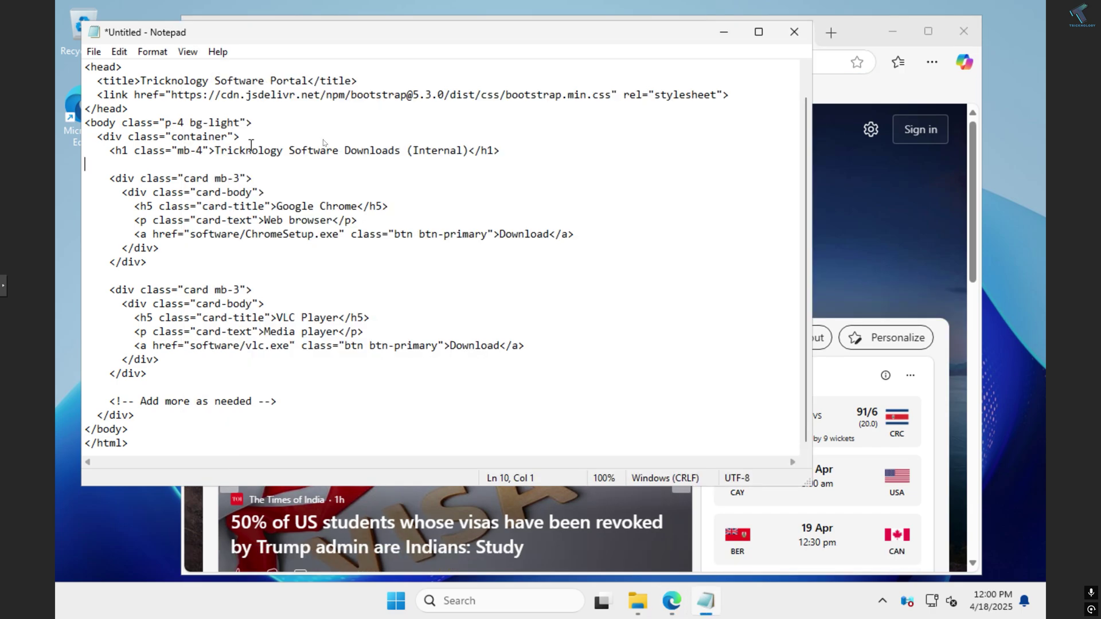
# Step: Search 'chrome download full', reach Google's Chrome page and start downloading ChromeSetup.exe
pyautogui.click(821, 90)
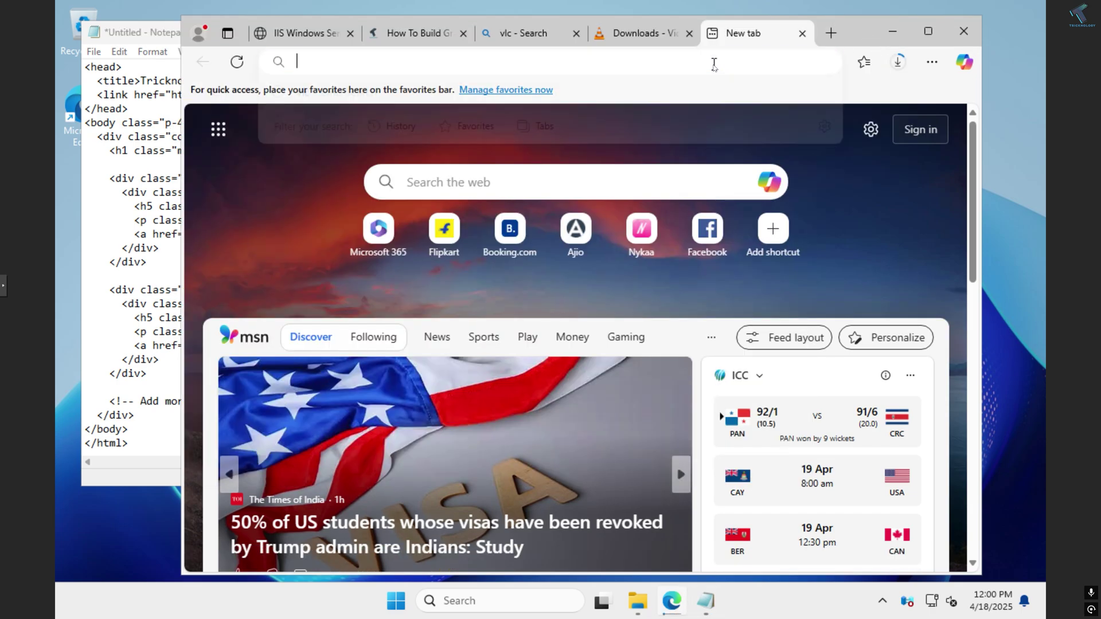
pyautogui.click(714, 62)
pyautogui.write('chrome')
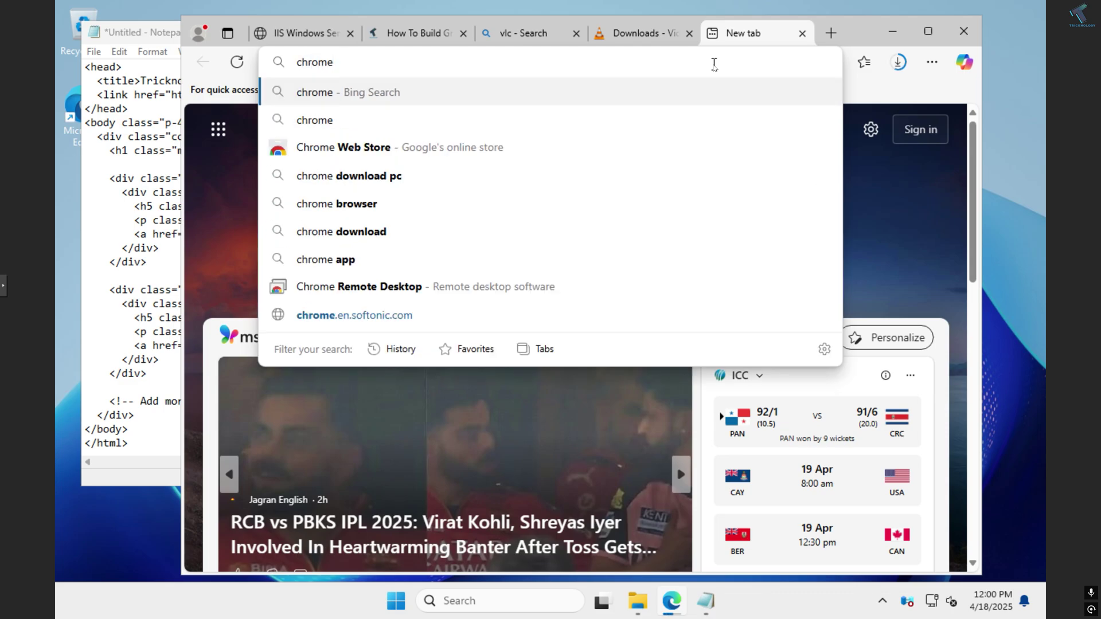
pyautogui.press('BackSpace')
pyautogui.press('BackSpace')
pyautogui.press('BackSpace')
pyautogui.write('rome')
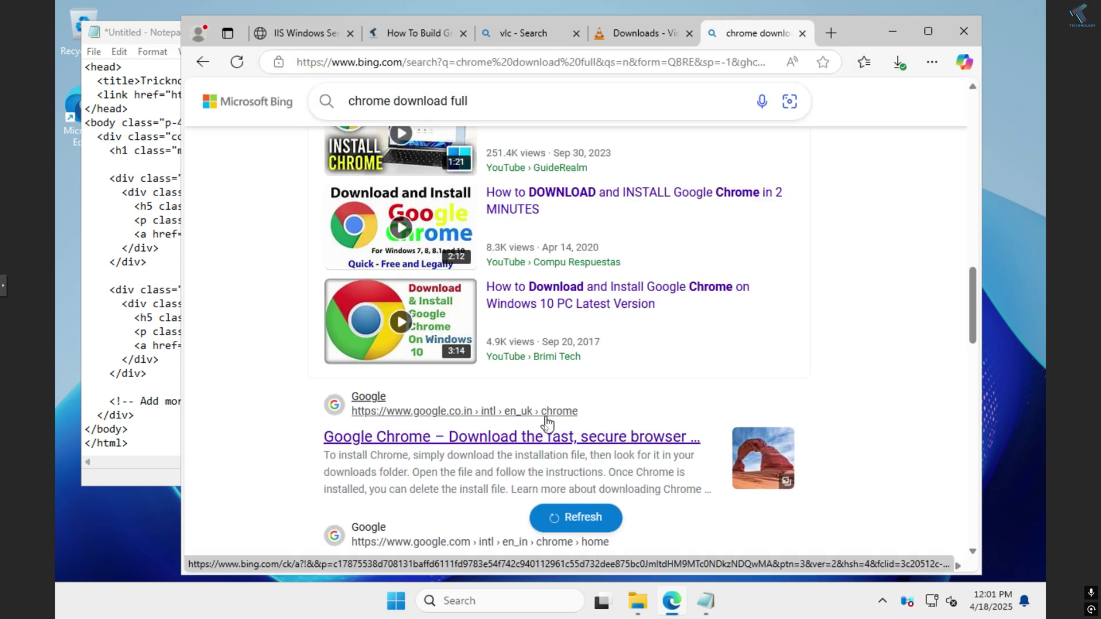
pyautogui.click(543, 437)
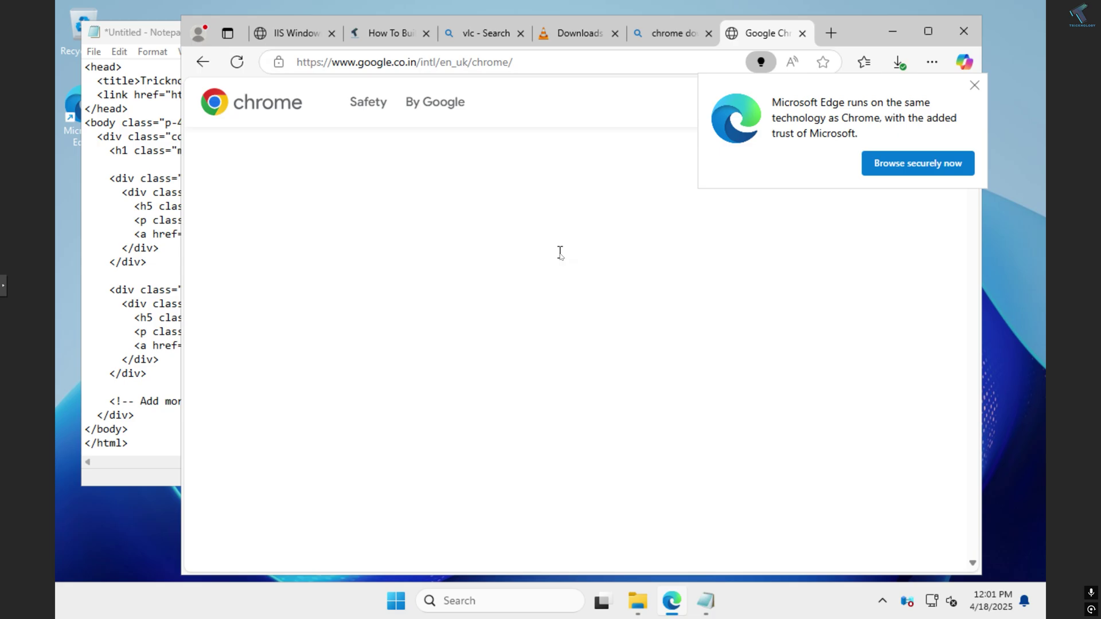
pyautogui.click(604, 387)
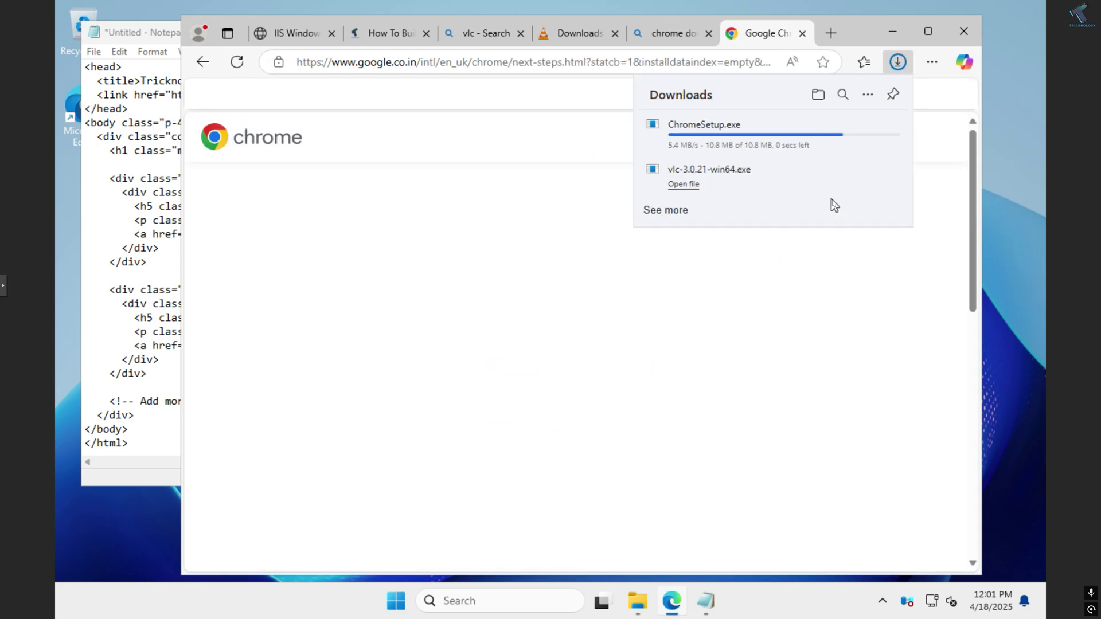
# Step: Search 'notepad++' and reach the Notepad++ v8.7.9 download page
pyautogui.click(637, 62)
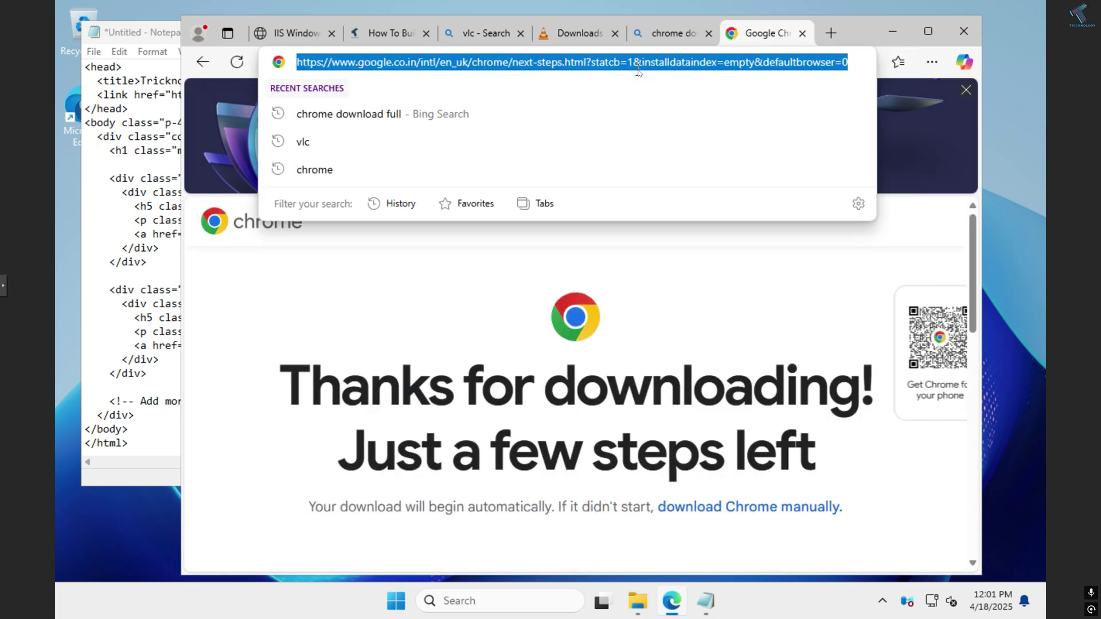
pyautogui.write('notepad')
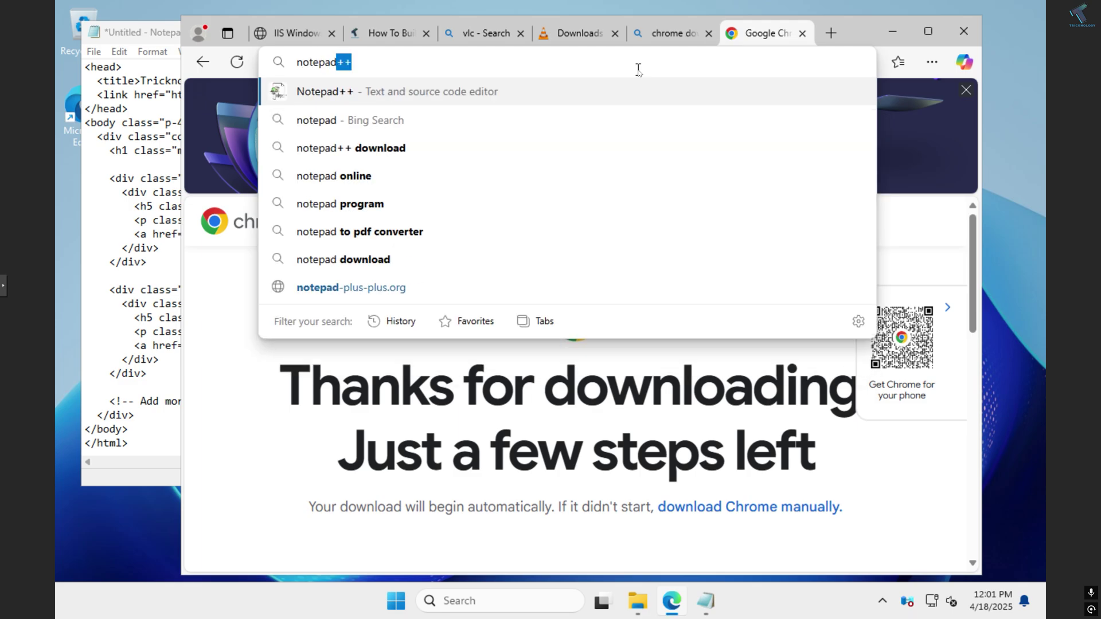
pyautogui.press('Return')
pyautogui.click(418, 404)
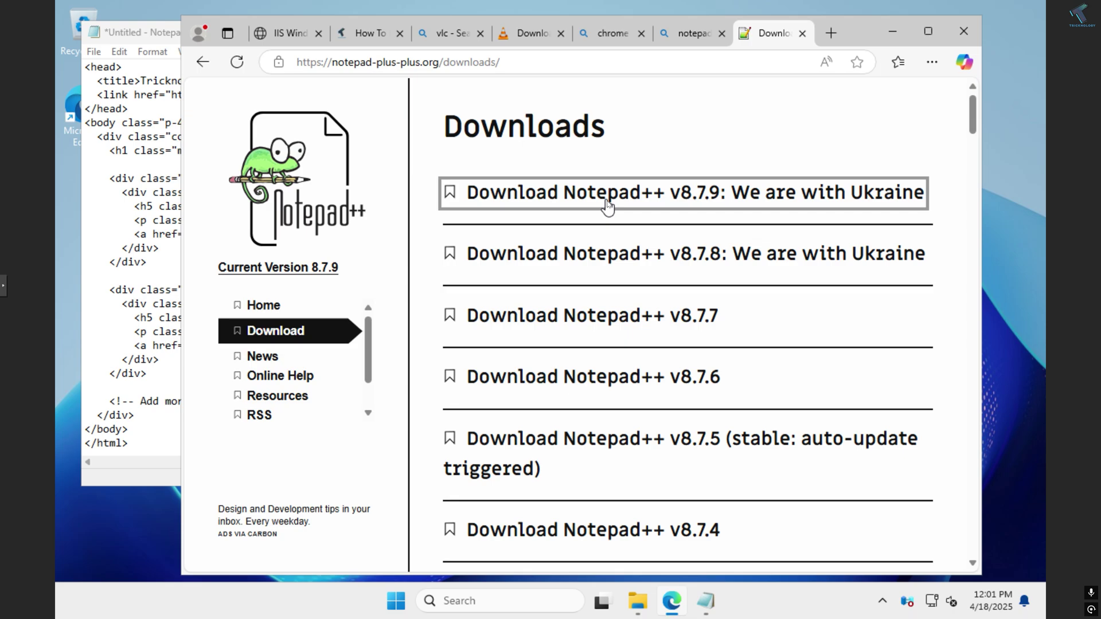
pyautogui.click(608, 193)
pyautogui.scroll(-5, 608, 206)
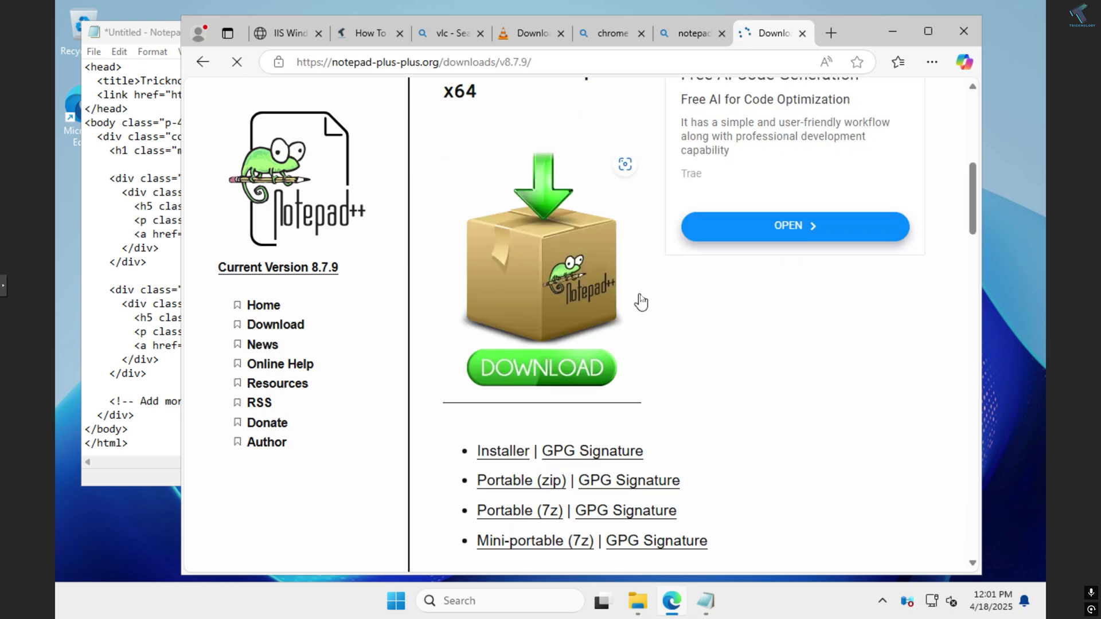
# Step: Download the Notepad++ x64 installer and bring up the Downloads folder in File Explorer
pyautogui.click(618, 370)
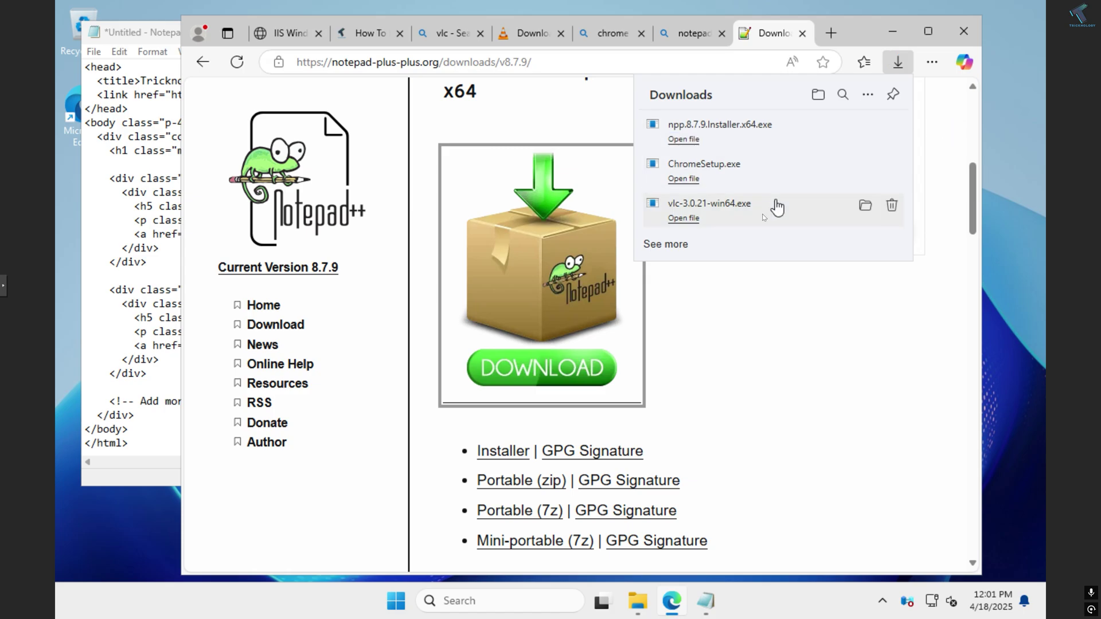
pyautogui.click(817, 95)
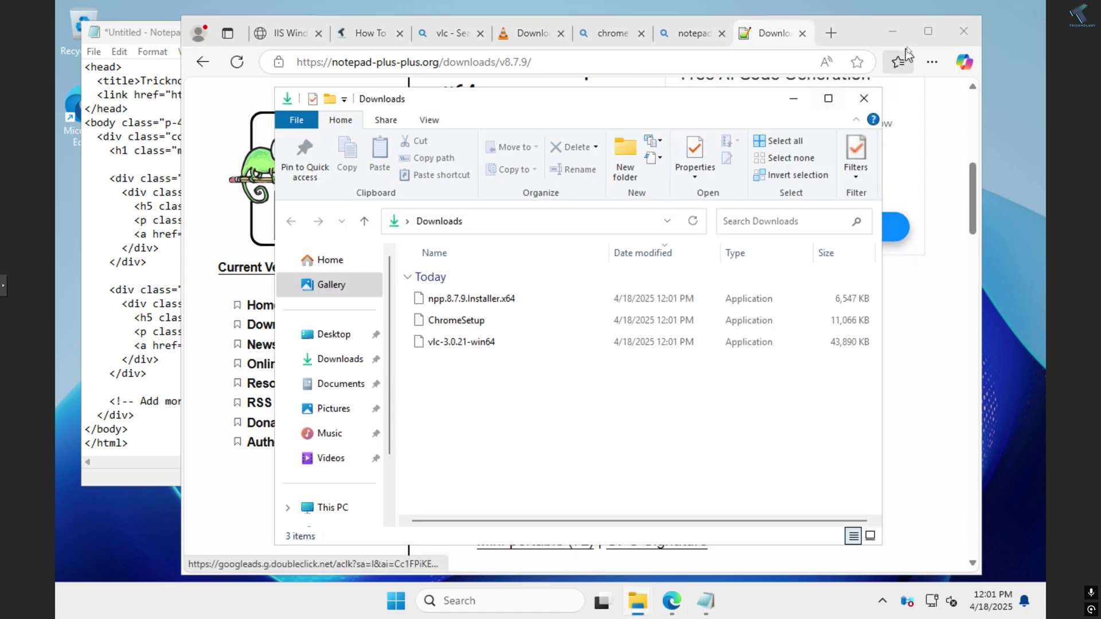
pyautogui.click(858, 13)
pyautogui.moveTo(613, 115); pyautogui.dragTo(739, 102)
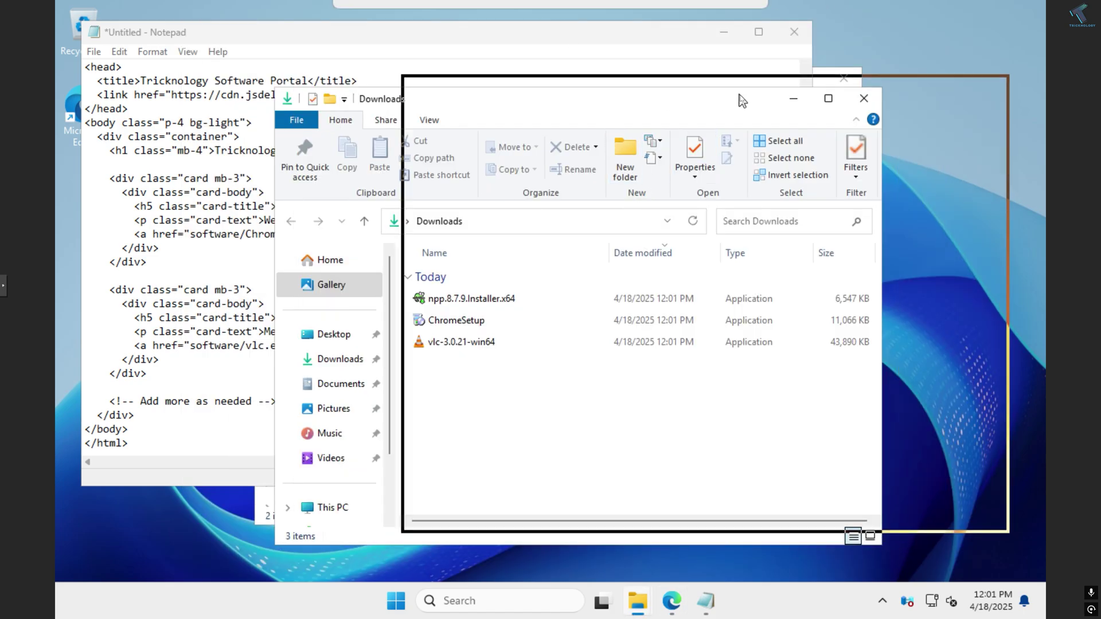
# Step: Copy the three downloaded installers (Chrome, VLC, Notepad++) and go to This PC
pyautogui.moveTo(657, 404); pyautogui.dragTo(561, 287)
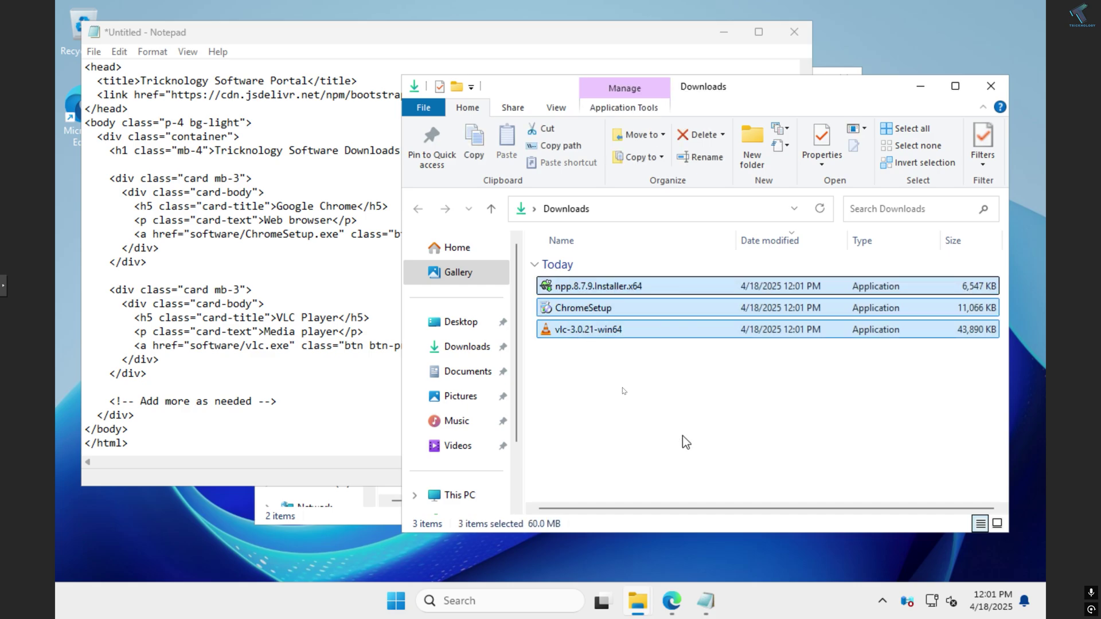
pyautogui.click(590, 345)
pyautogui.moveTo(632, 413)
pyautogui.mouseDown()
pyautogui.moveTo(557, 300)
pyautogui.moveTo(563, 288)
pyautogui.mouseUp()
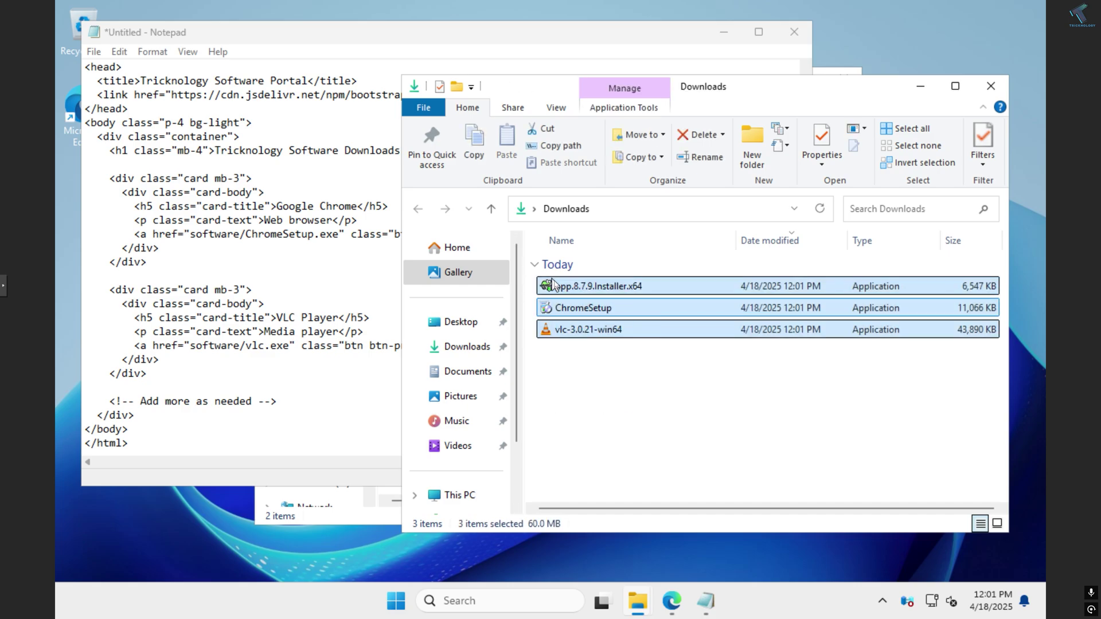
pyautogui.rightClick(570, 290)
pyautogui.click(641, 455)
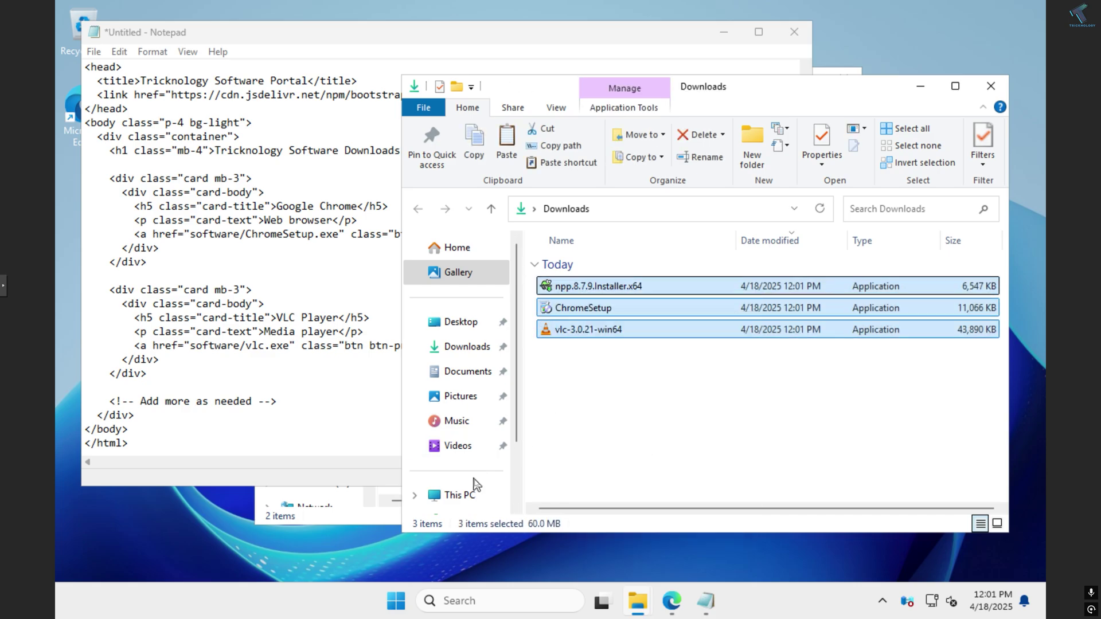
pyautogui.click(464, 495)
# Step: Navigate into C:\inetpub\wwwroot
pyautogui.click(619, 289)
pyautogui.doubleClick(620, 288)
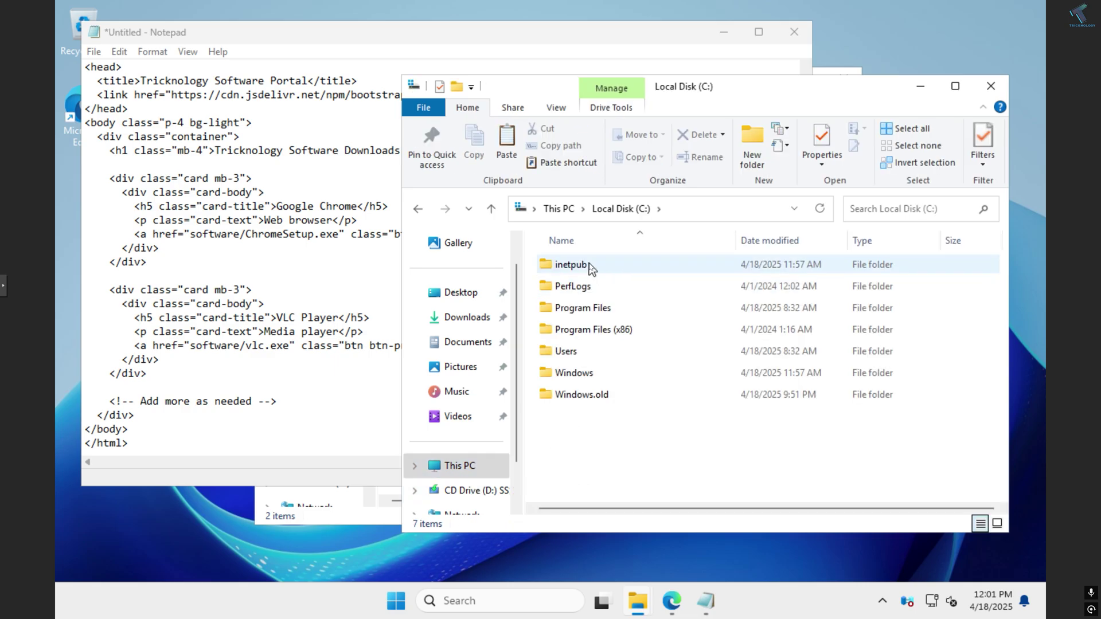
pyautogui.doubleClick(589, 265)
pyautogui.moveTo(573, 352)
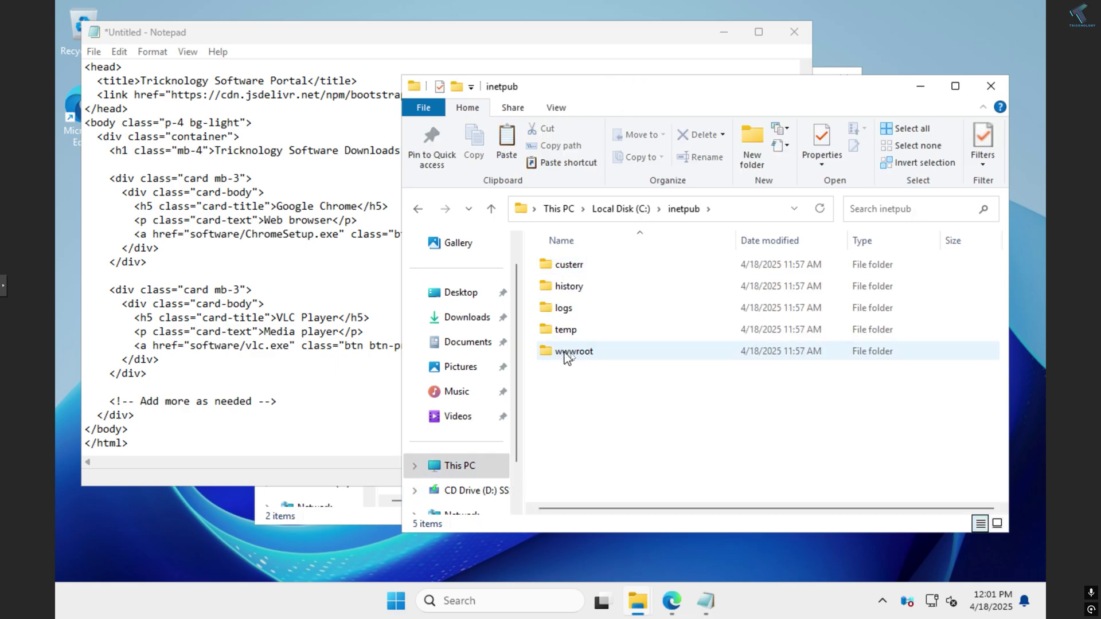
pyautogui.doubleClick(581, 355)
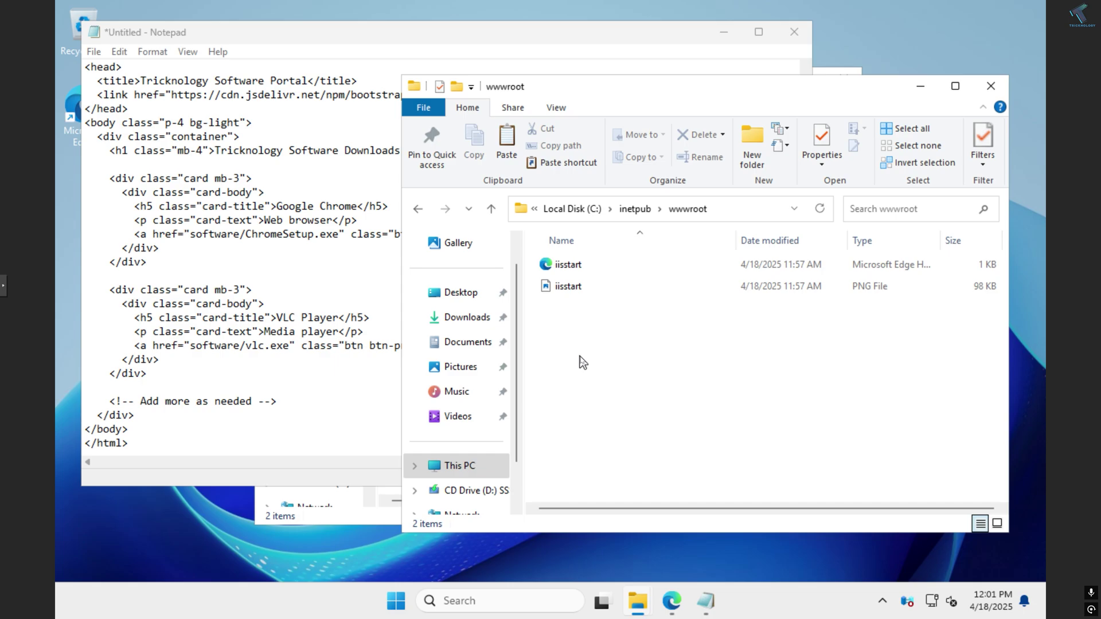
# Step: Create a 'software' folder in wwwroot and paste the three installers into it
pyautogui.rightClick(591, 329)
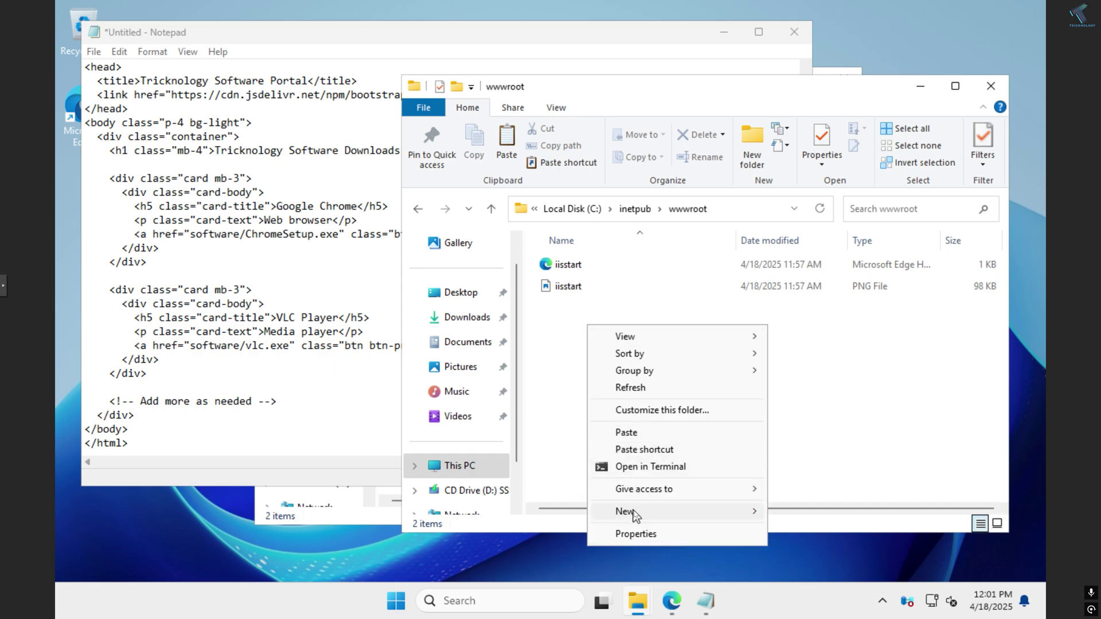
pyautogui.click(773, 517)
pyautogui.write('s')
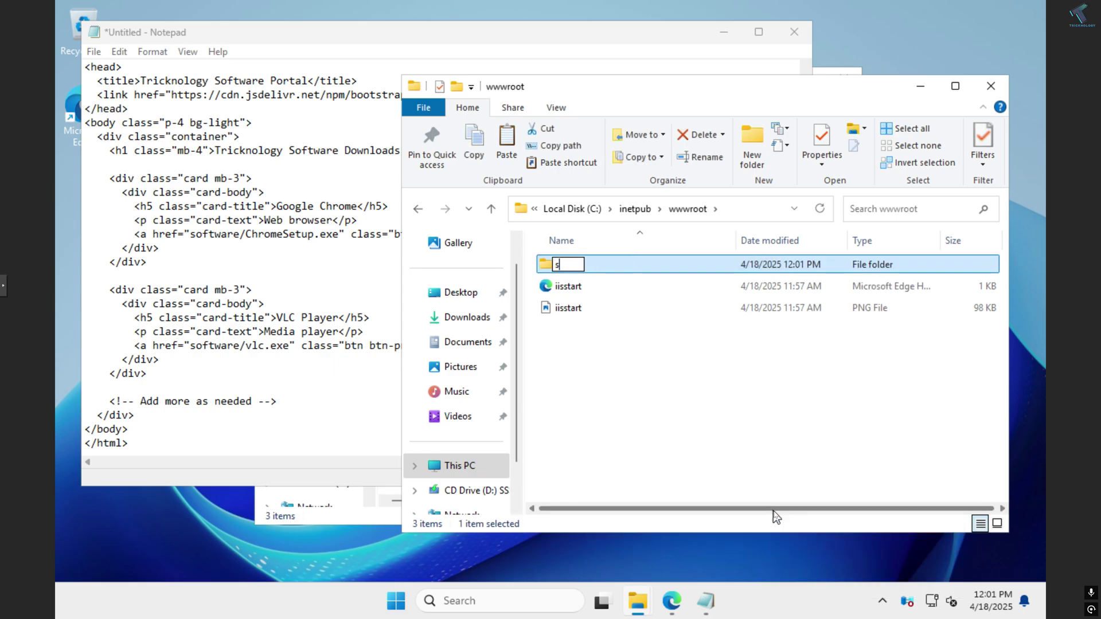
pyautogui.write('oftware')
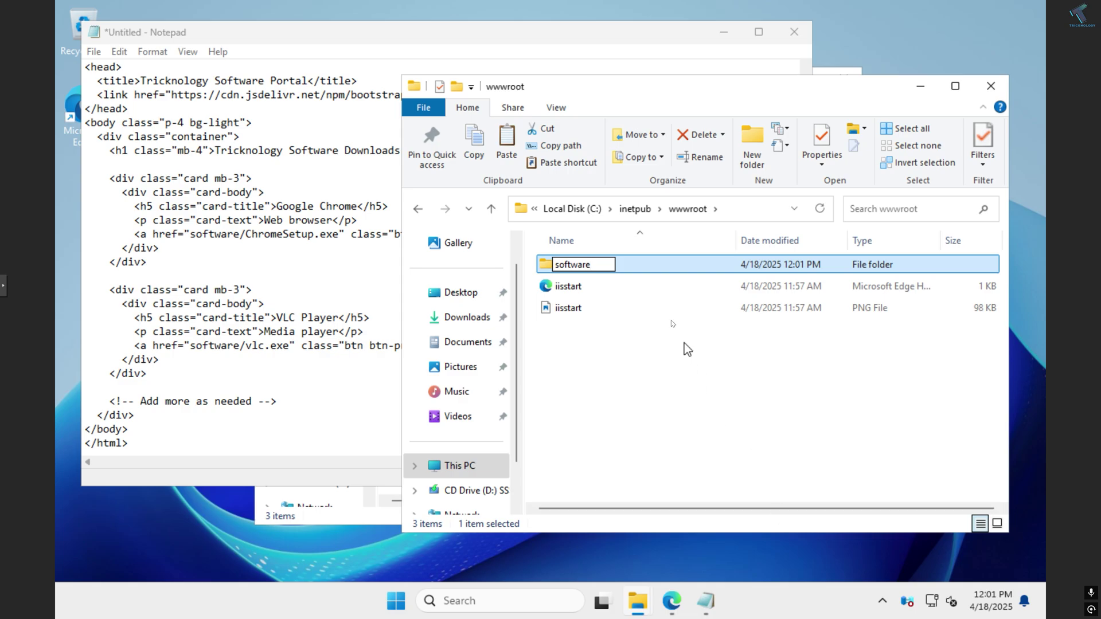
pyautogui.press('Return')
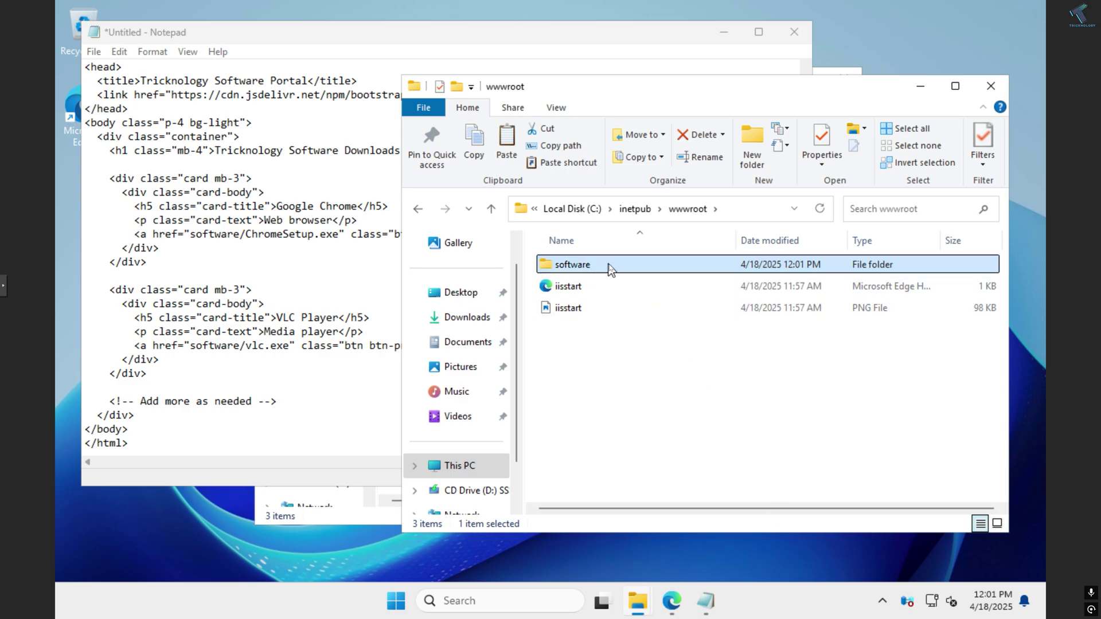
pyautogui.doubleClick(608, 270)
pyautogui.rightClick(593, 262)
pyautogui.click(617, 368)
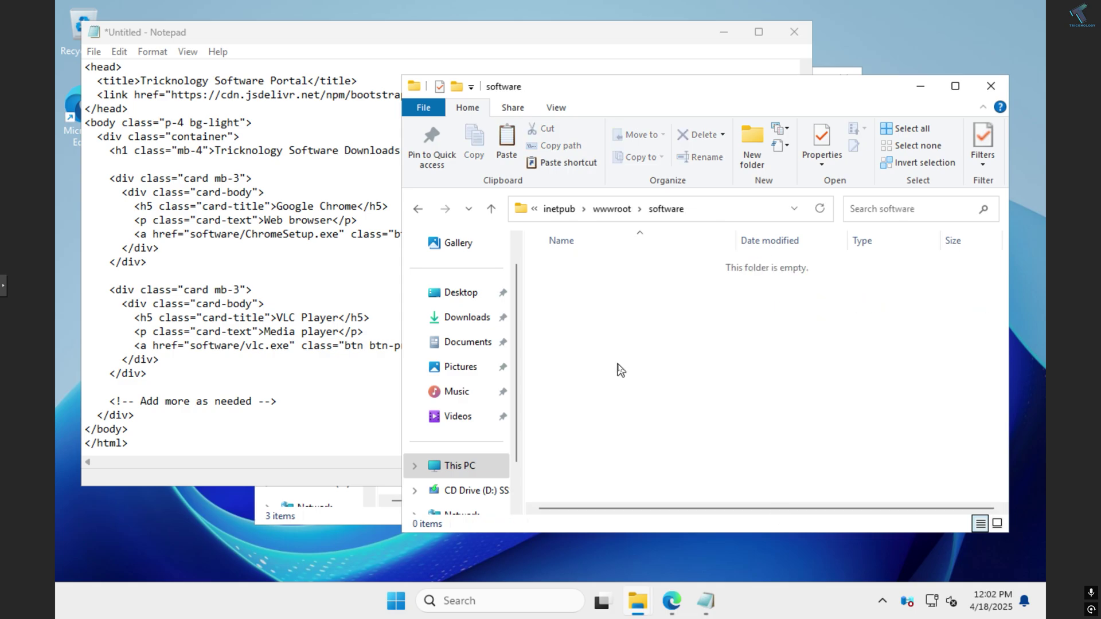
pyautogui.click(617, 368)
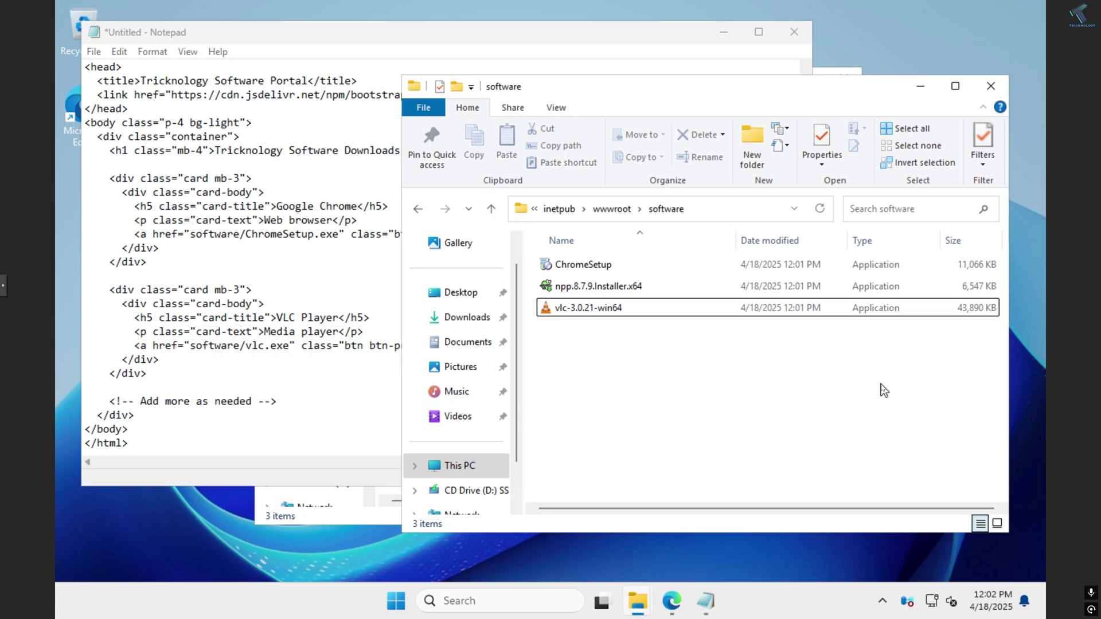
# Step: Replace 'vlc' in the VLC href with the copied installer name vlc-3.0.21-win64
pyautogui.click(575, 312)
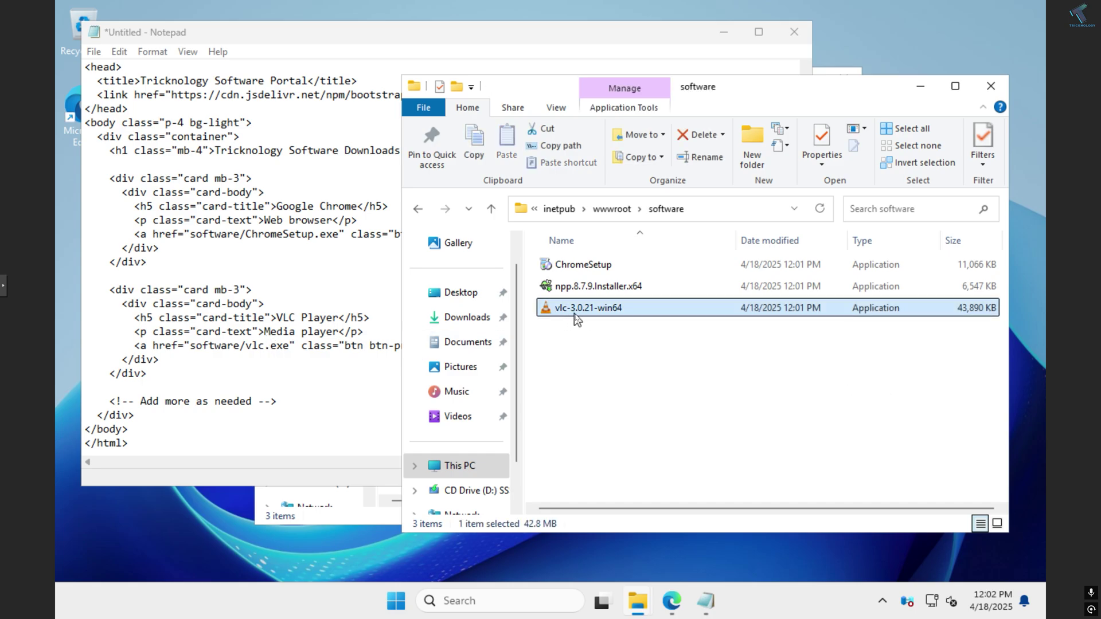
pyautogui.moveTo(588, 308)
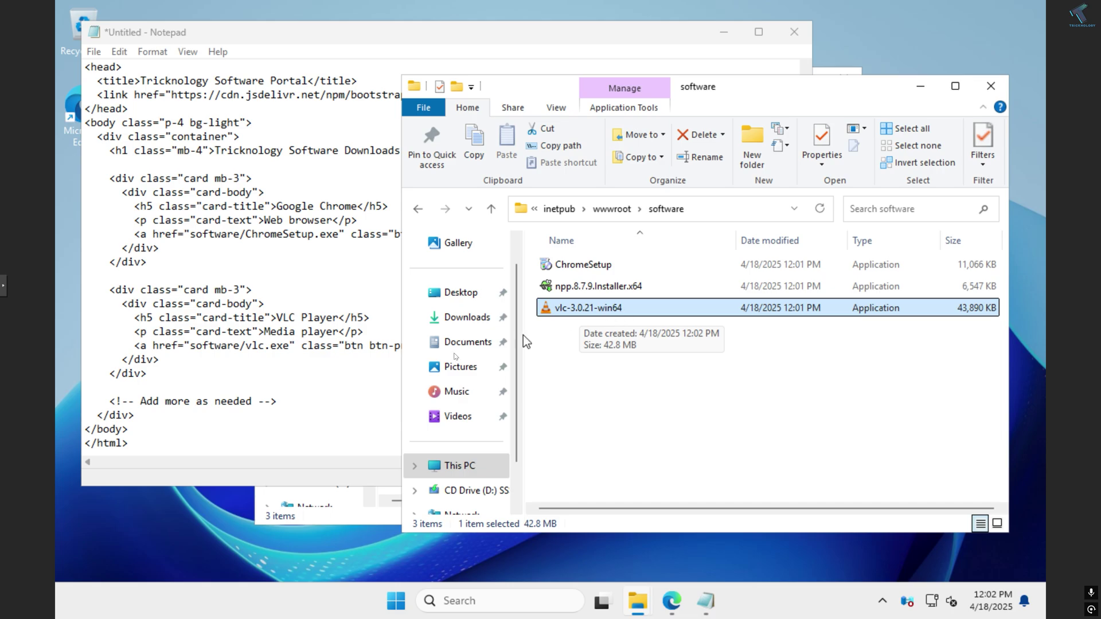
pyautogui.moveTo(247, 350); pyautogui.dragTo(263, 351)
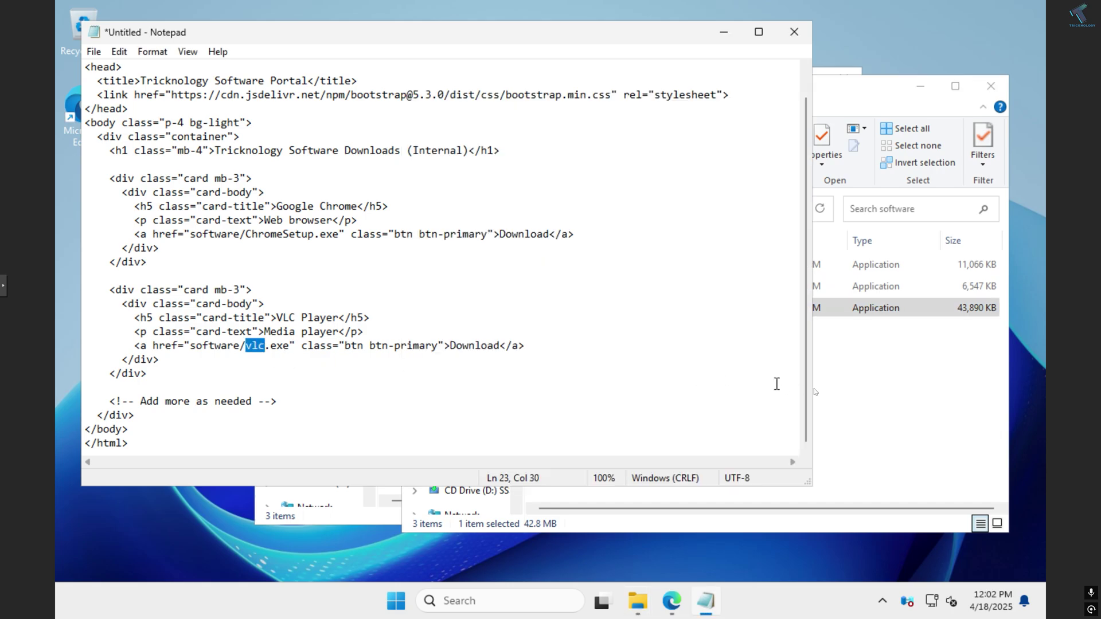
pyautogui.click(856, 398)
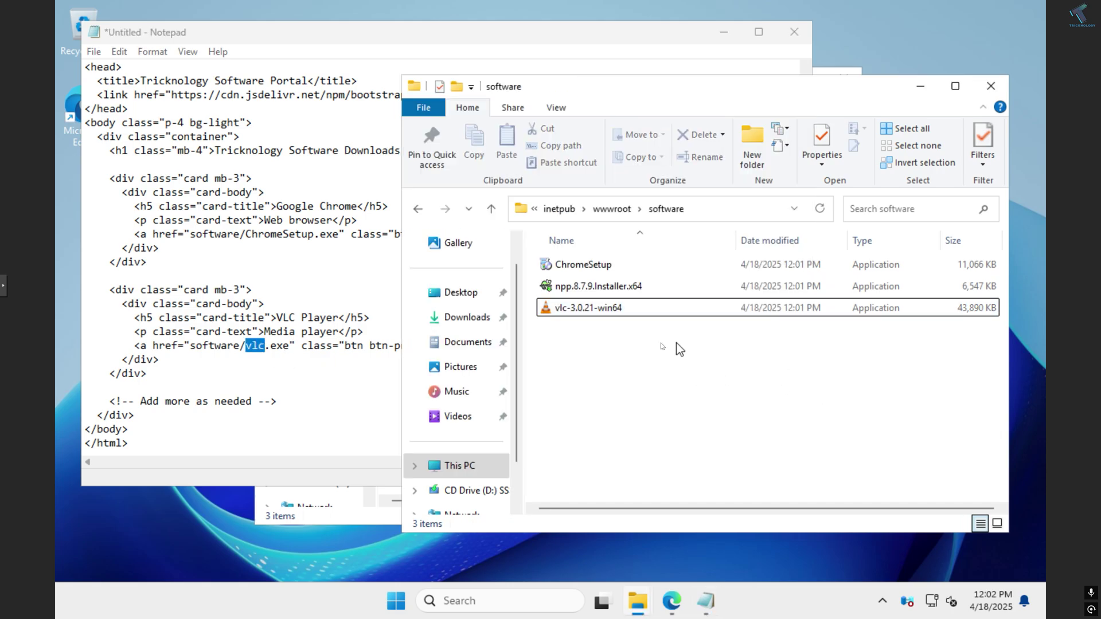
pyautogui.click(585, 315)
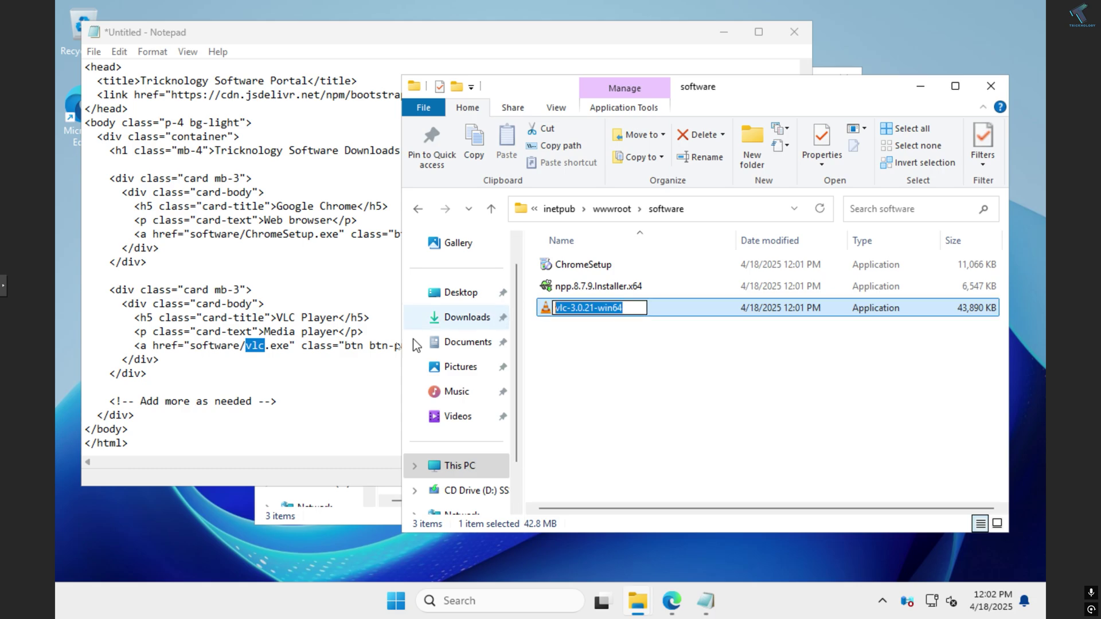
pyautogui.moveTo(262, 348); pyautogui.dragTo(247, 347)
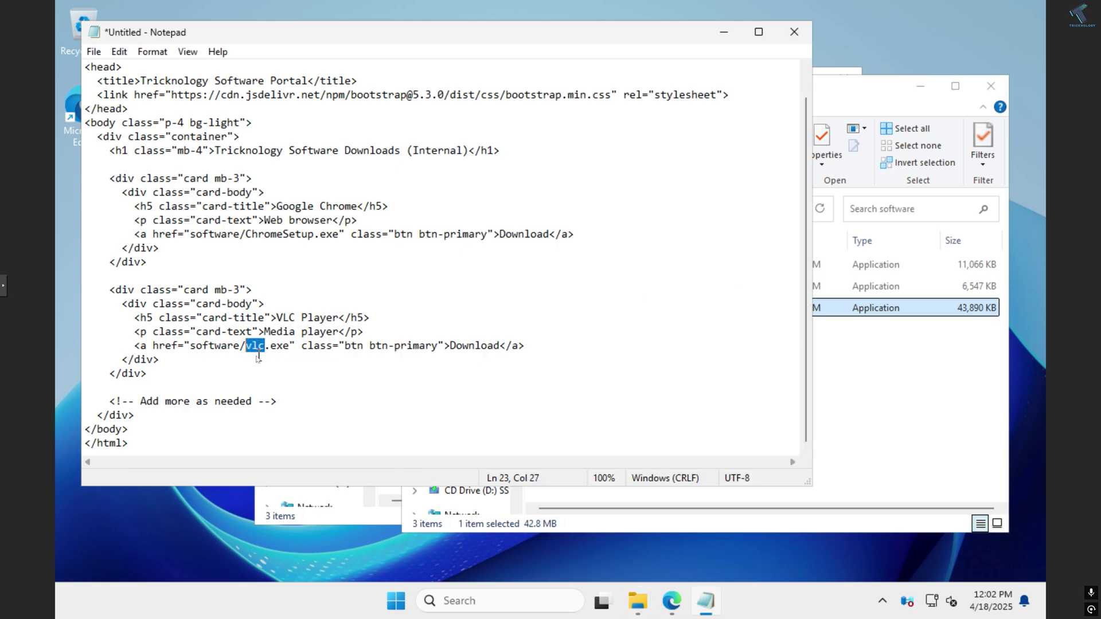
pyautogui.write('vlc-3.0.21-win64')
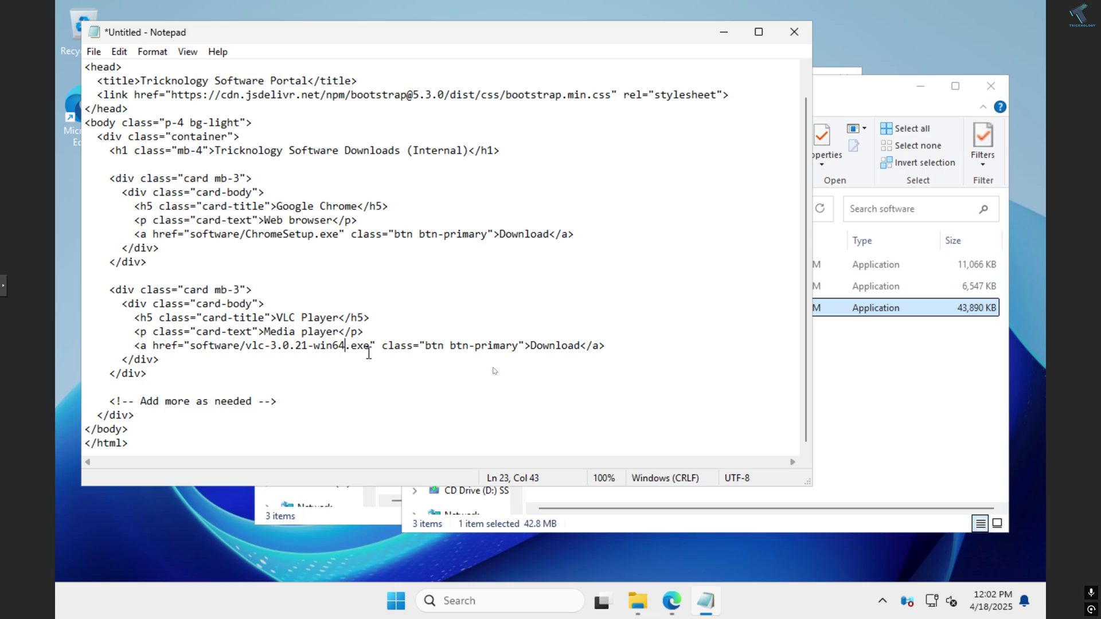
# Step: Compare the ChromeSetup file name in Explorer against the Chrome download link's href
pyautogui.click(972, 384)
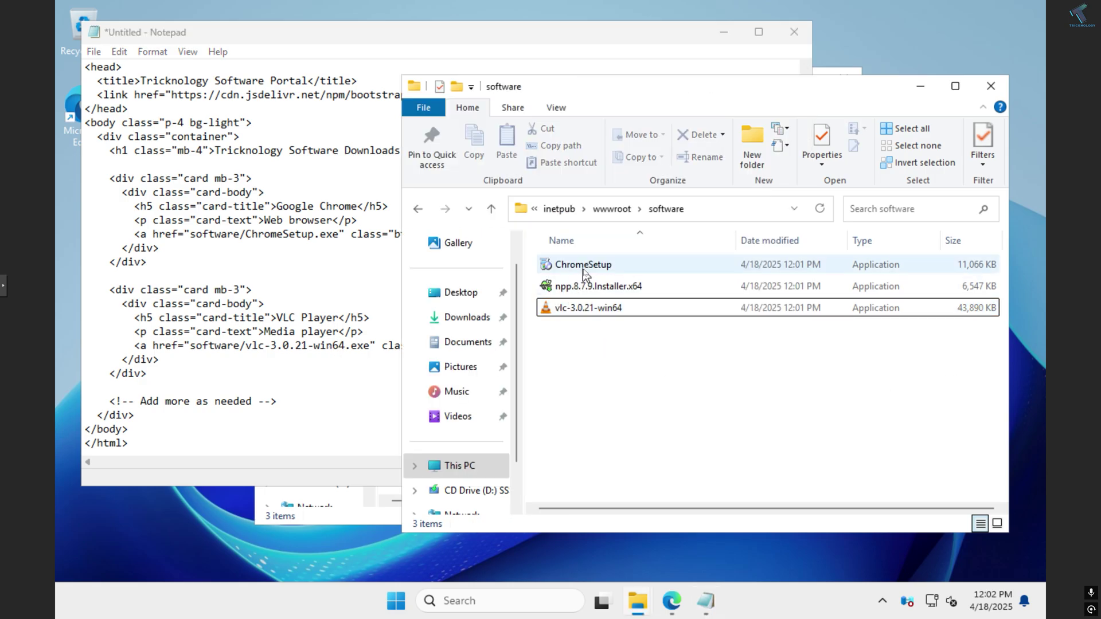
pyautogui.click(617, 273)
pyautogui.press('F2')
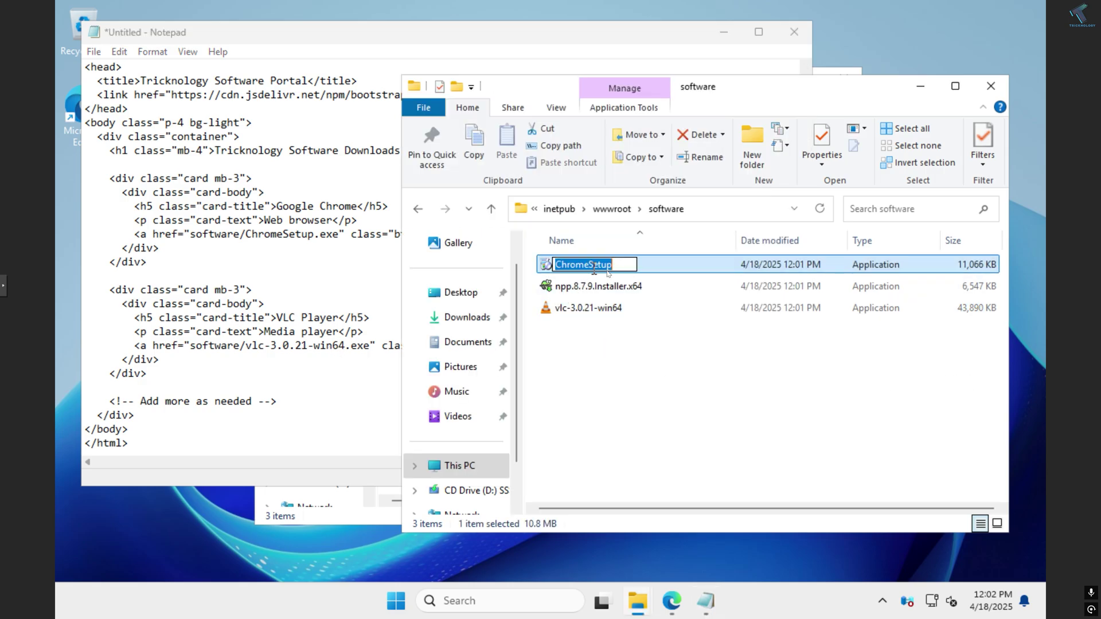
pyautogui.moveTo(314, 236); pyautogui.dragTo(248, 236)
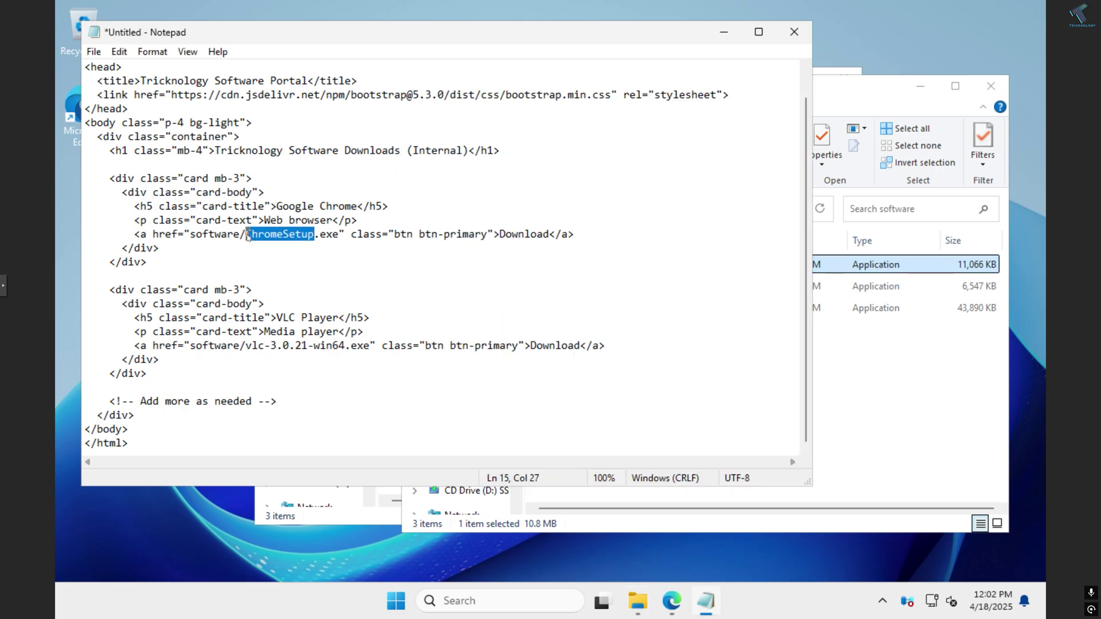
pyautogui.click(831, 329)
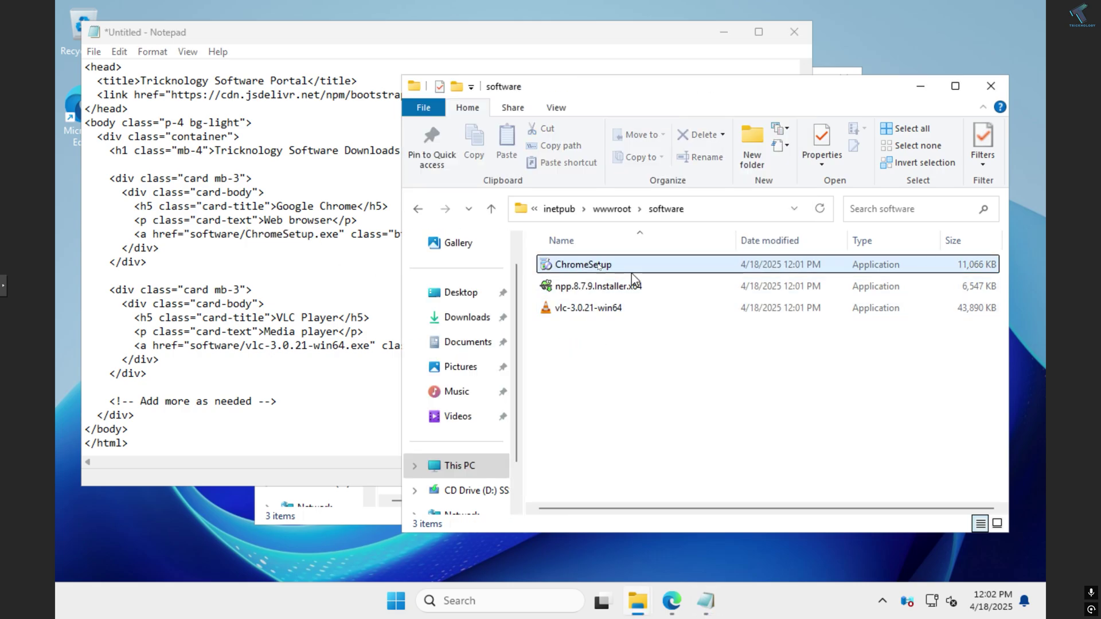
# Step: Check ChromeSetup's properties show an .exe application matching the Chrome link's extension
pyautogui.rightClick(597, 268)
pyautogui.click(669, 552)
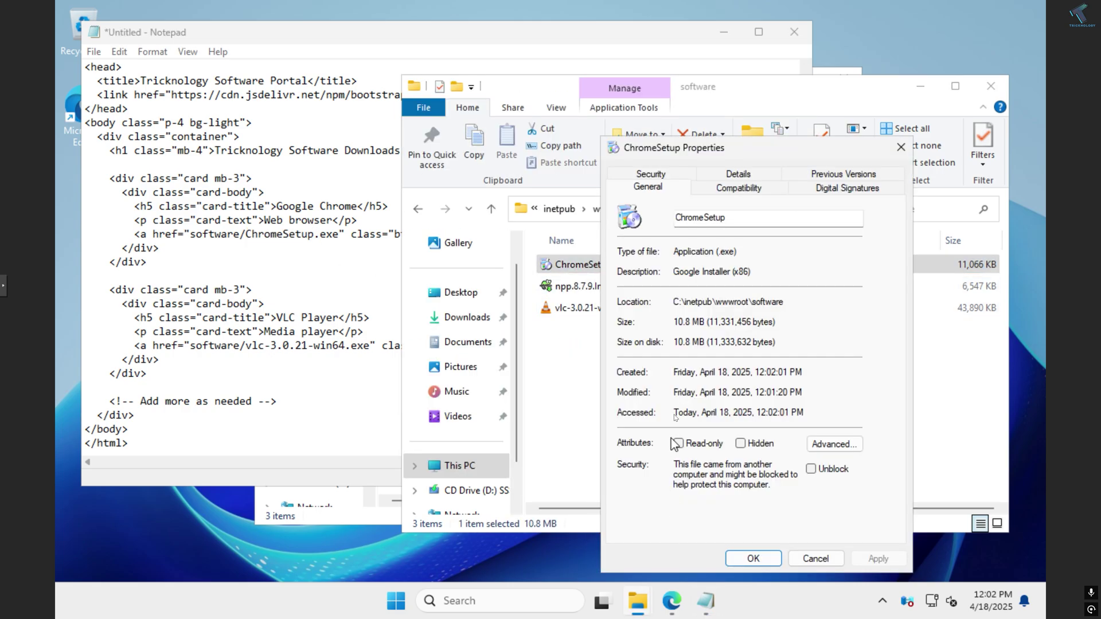
pyautogui.moveTo(719, 257); pyautogui.dragTo(734, 258)
pyautogui.moveTo(340, 234); pyautogui.dragTo(315, 238)
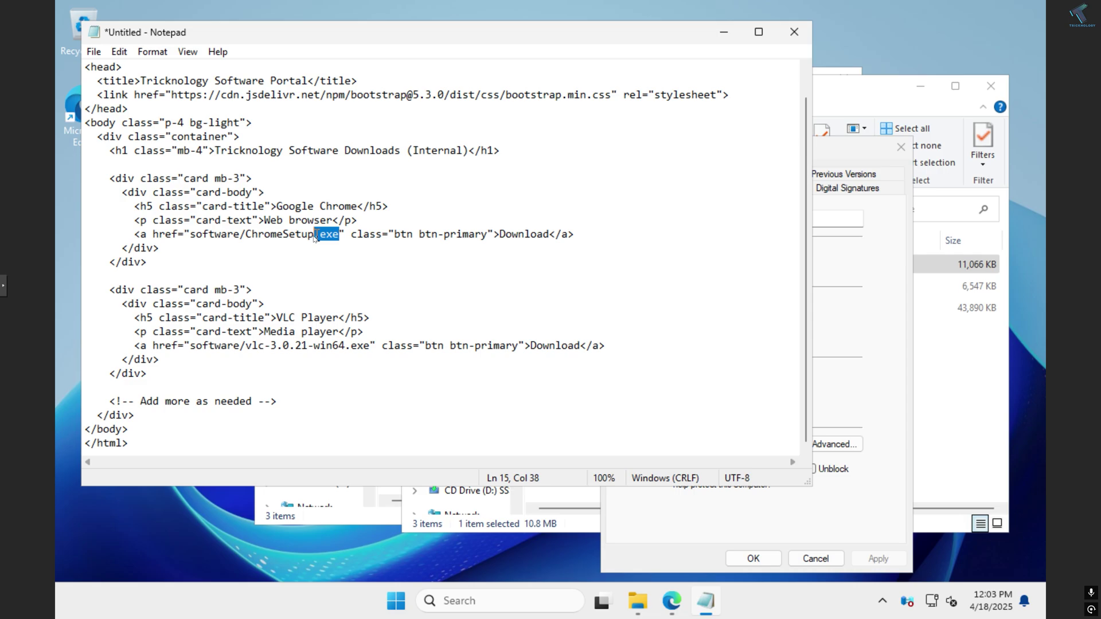
pyautogui.click(901, 148)
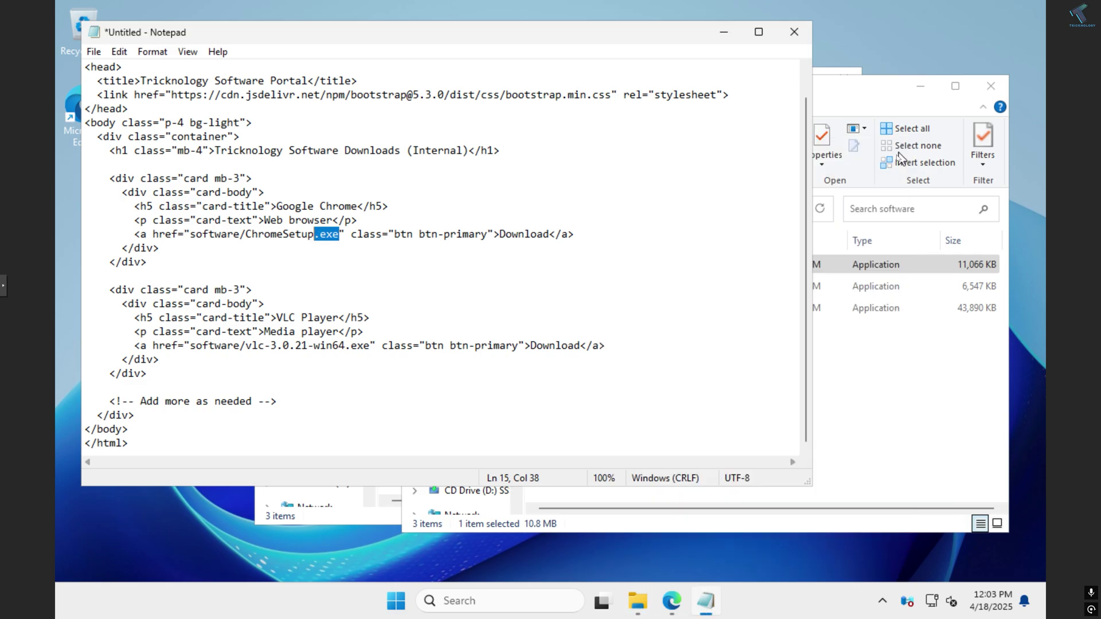
# Step: Confirm the VLC installer is an .exe application, then select the Notepad++ installer
pyautogui.click(881, 364)
pyautogui.rightClick(602, 307)
pyautogui.click(640, 292)
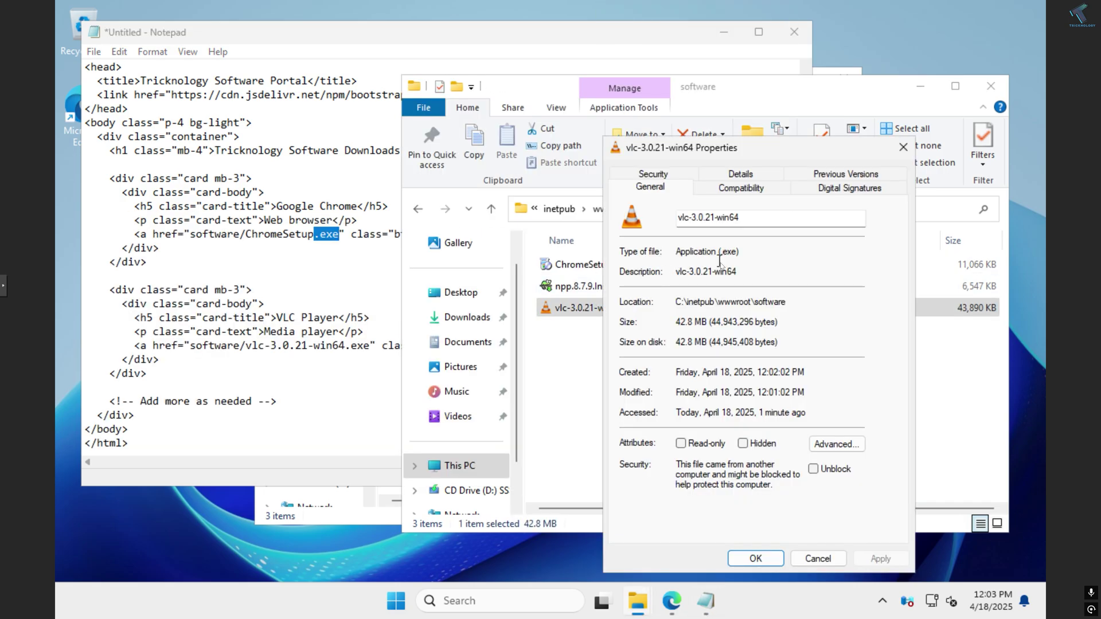
pyautogui.moveTo(740, 252); pyautogui.dragTo(693, 251)
pyautogui.click(903, 147)
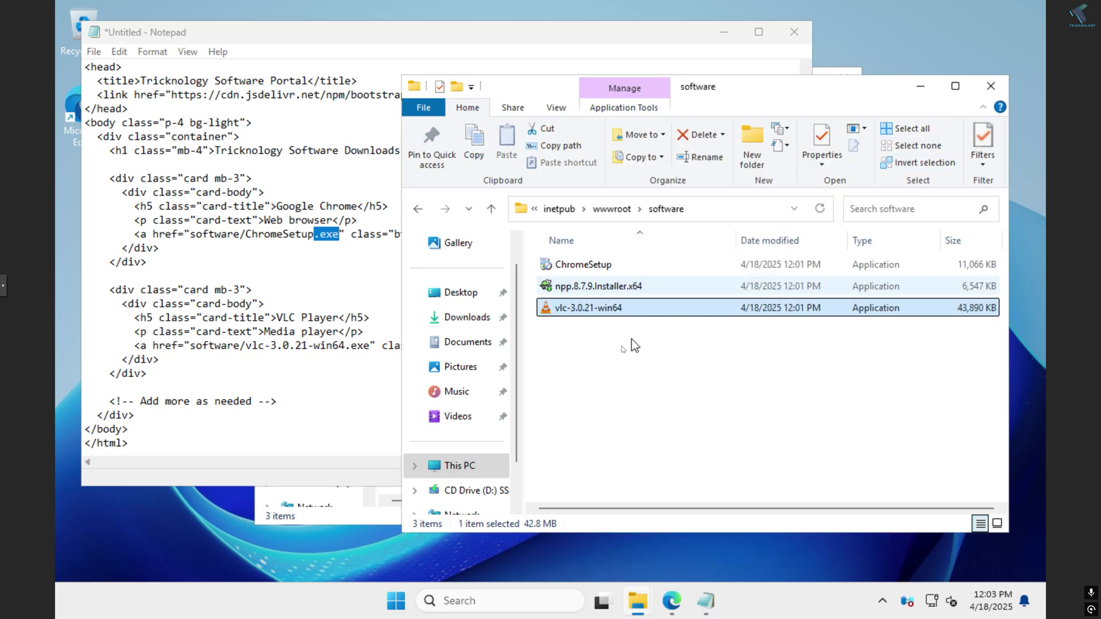
pyautogui.click(594, 290)
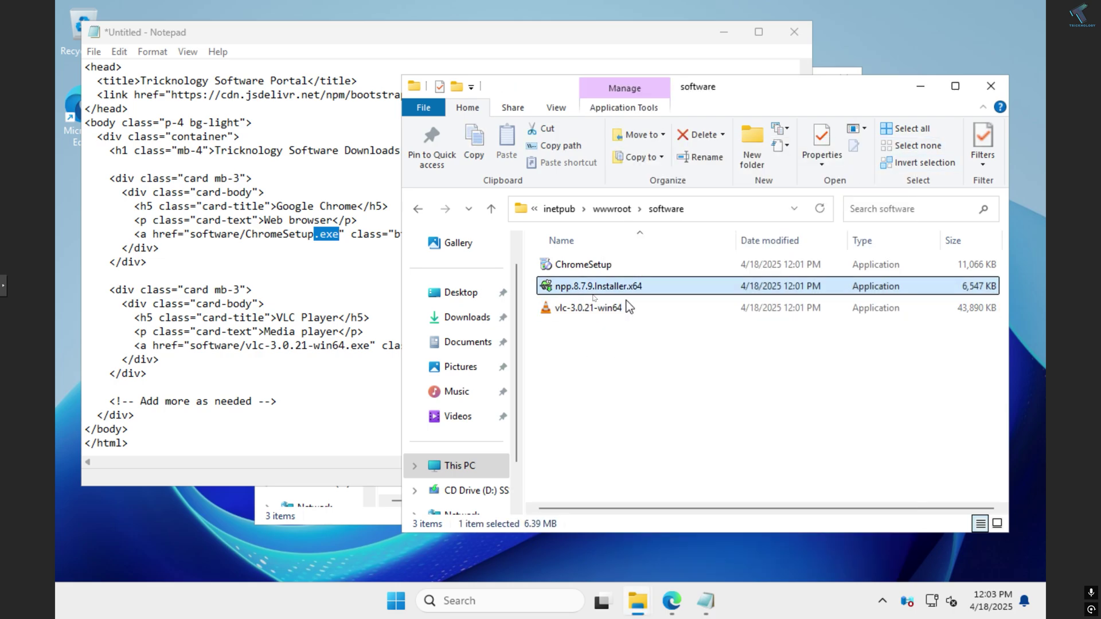
# Step: Duplicate the VLC card block as a third card below it
pyautogui.click(216, 375)
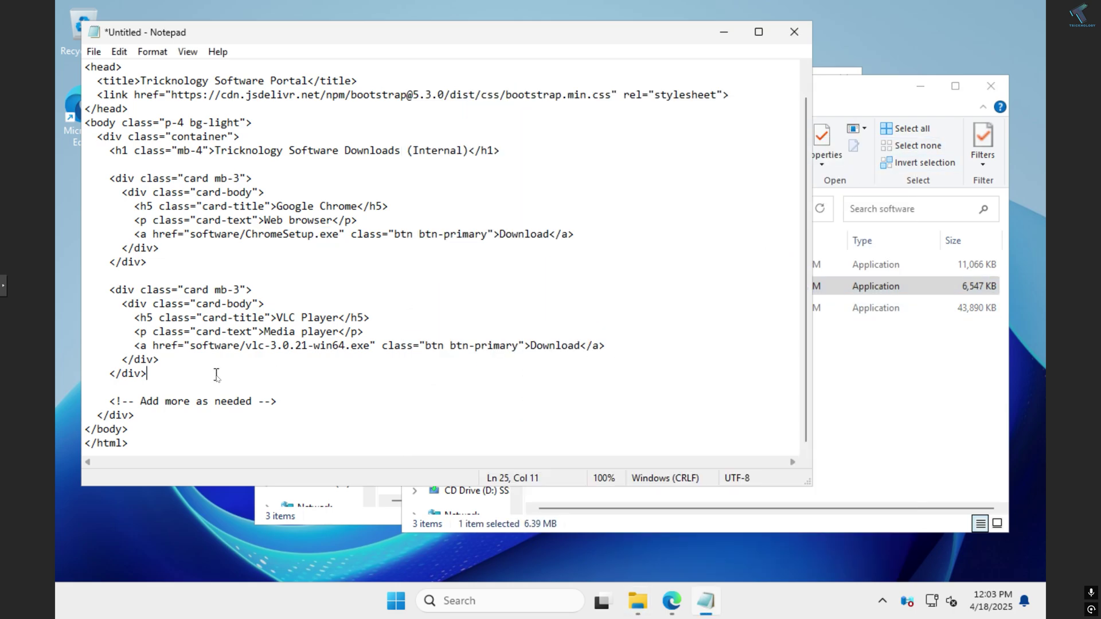
pyautogui.press('Return')
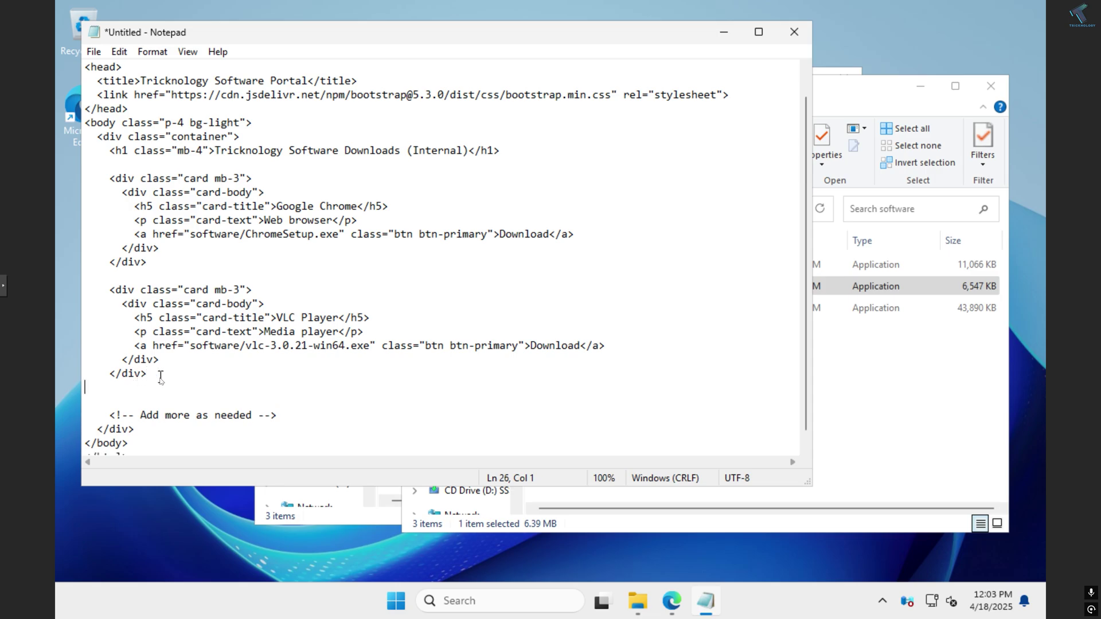
pyautogui.press('Return')
pyautogui.press('Return')
pyautogui.scroll(-1, 181, 380)
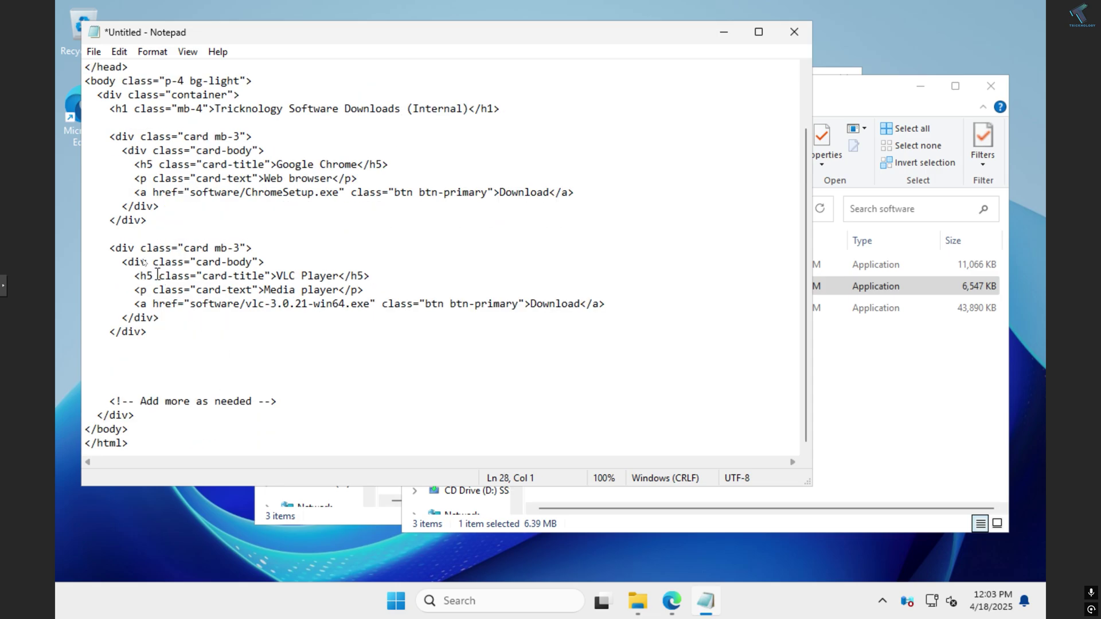
pyautogui.moveTo(110, 251); pyautogui.dragTo(164, 330)
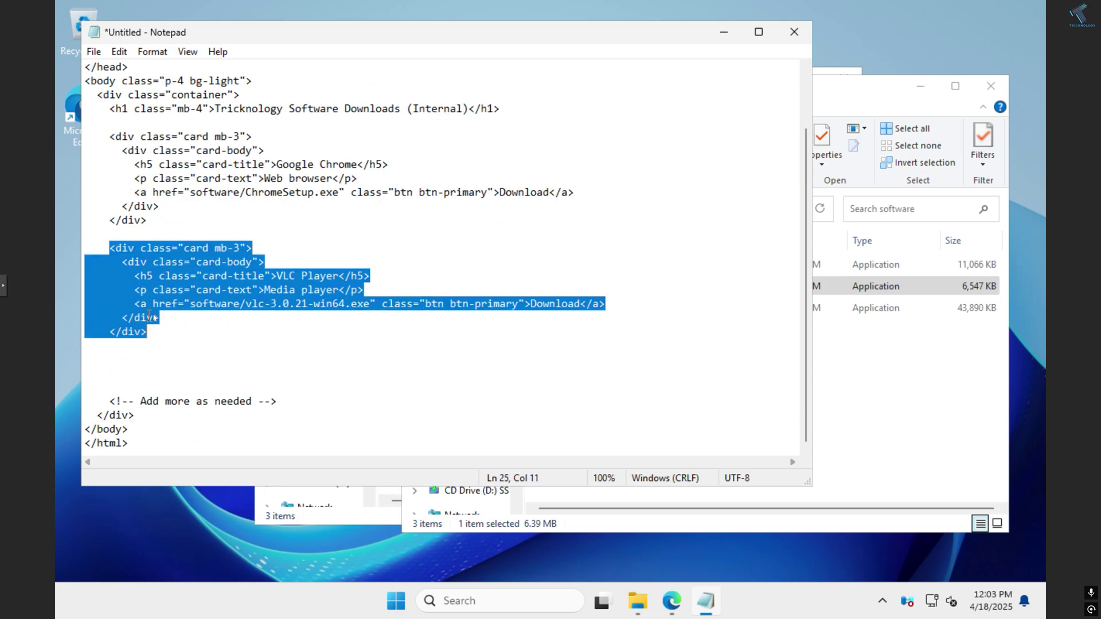
pyautogui.rightClick(184, 312)
pyautogui.click(224, 359)
pyautogui.click(140, 374)
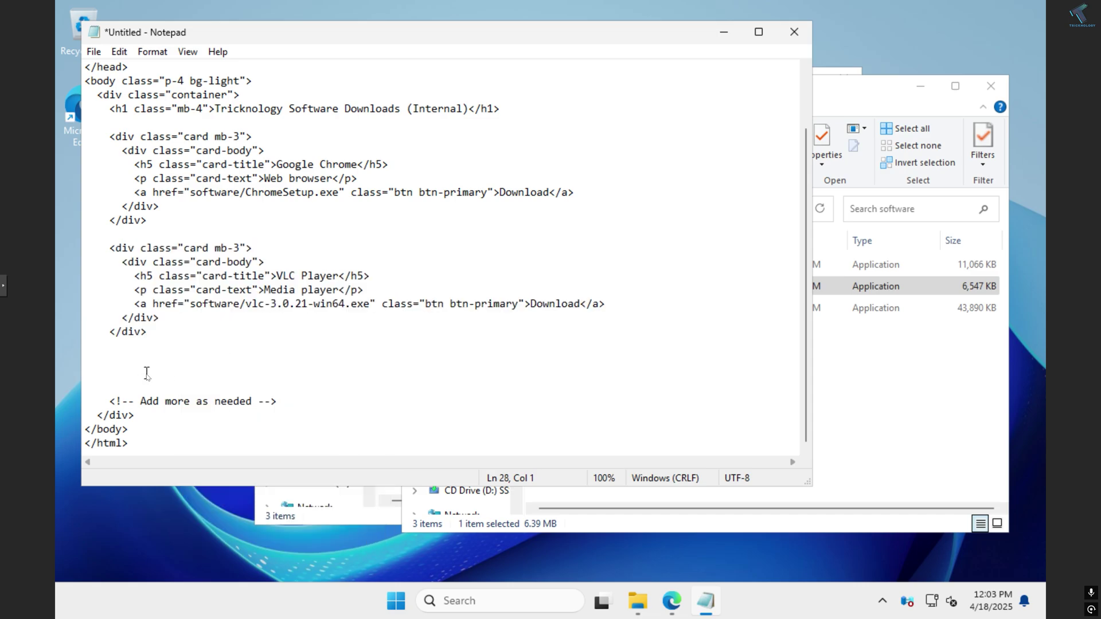
pyautogui.hotkey('ctrl', 'v')
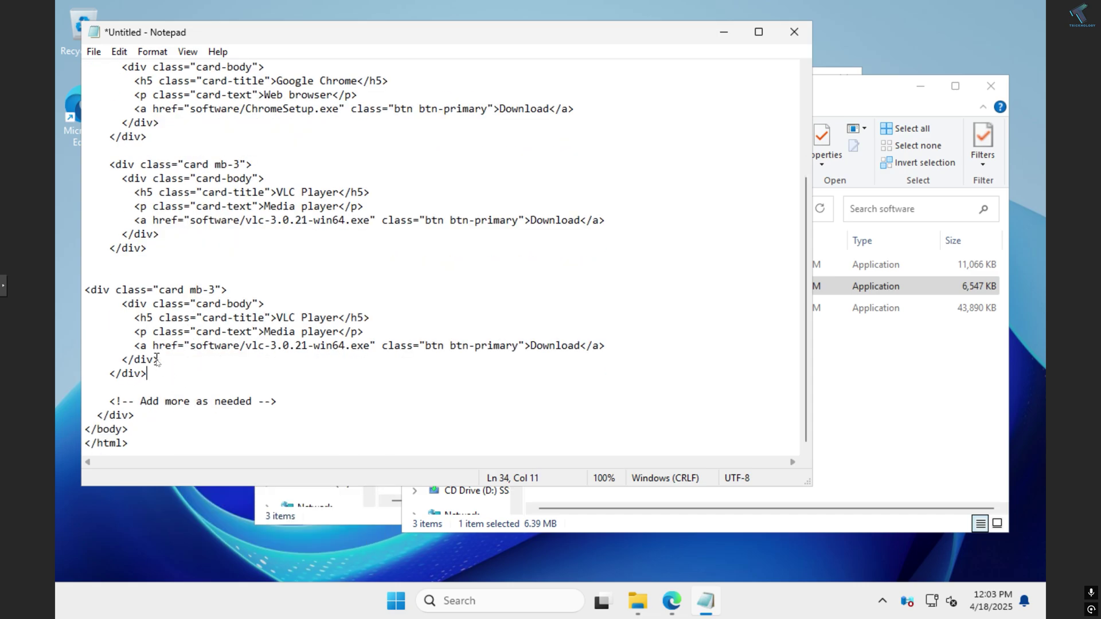
# Step: Retitle the copied card Notepad++ with description Notepad and select its old file name
pyautogui.moveTo(277, 318); pyautogui.dragTo(334, 321)
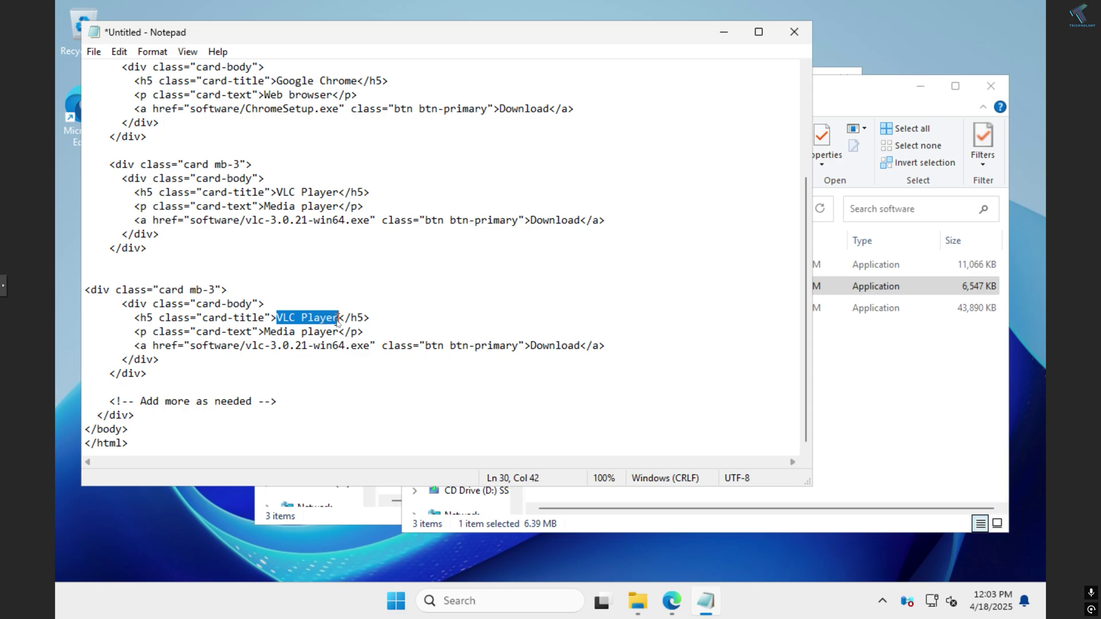
pyautogui.write('Notep')
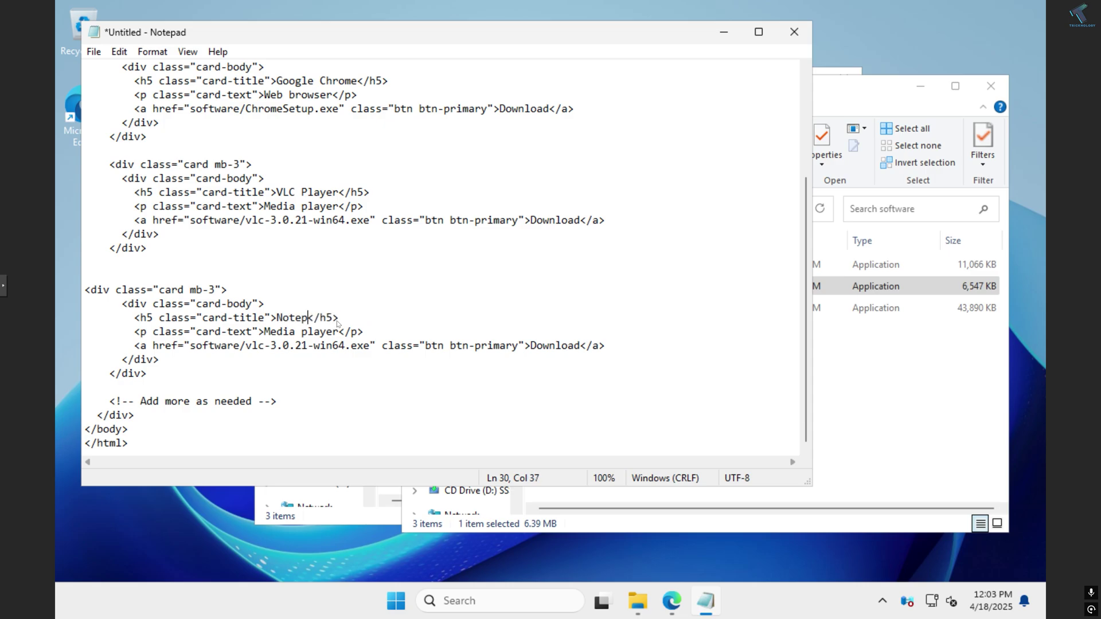
pyautogui.write('ad++')
pyautogui.moveTo(338, 332); pyautogui.dragTo(267, 333)
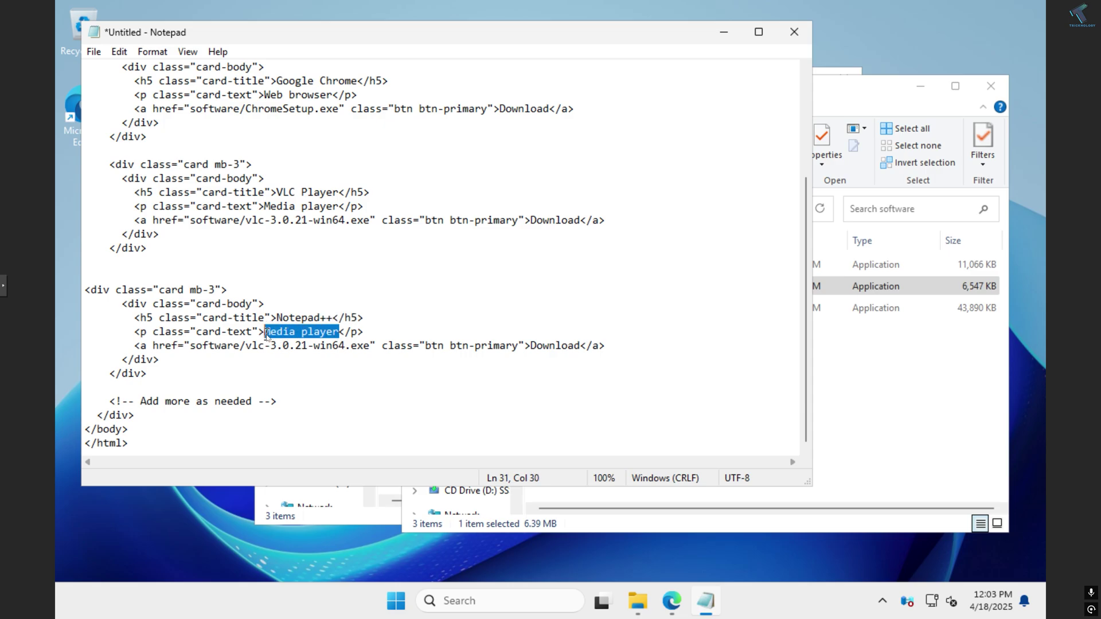
pyautogui.write('Note')
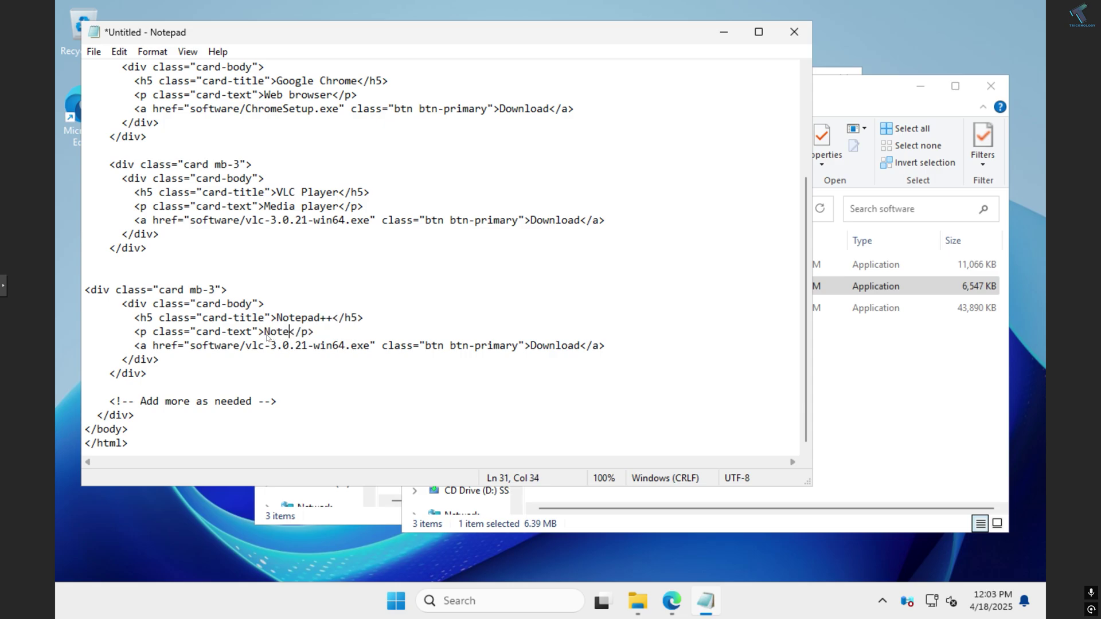
pyautogui.write('pad')
pyautogui.moveTo(247, 346); pyautogui.dragTo(364, 347)
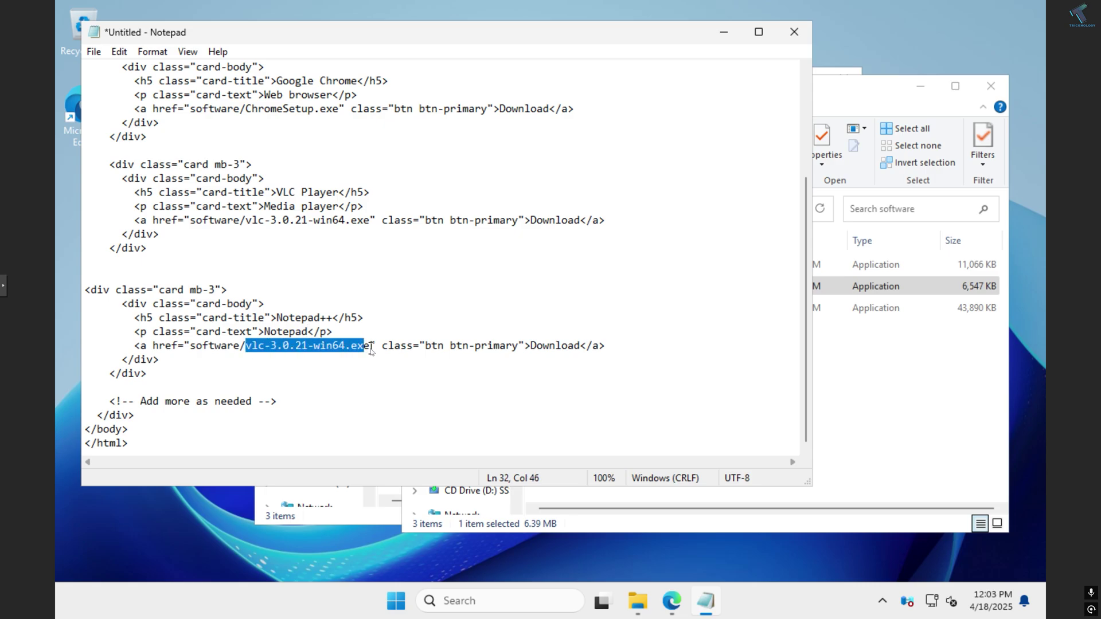
# Step: Point the new card's href at software/npp.8.7.9.Installer.x64.exe using the name copied from Explorer
pyautogui.click(847, 329)
pyautogui.click(578, 290)
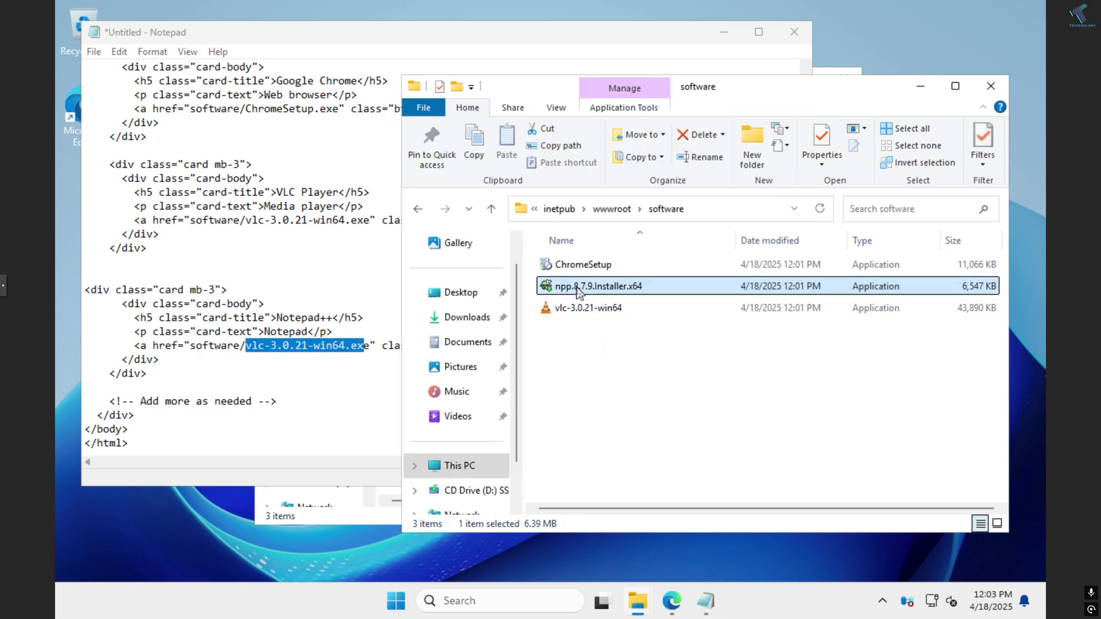
pyautogui.click(564, 290)
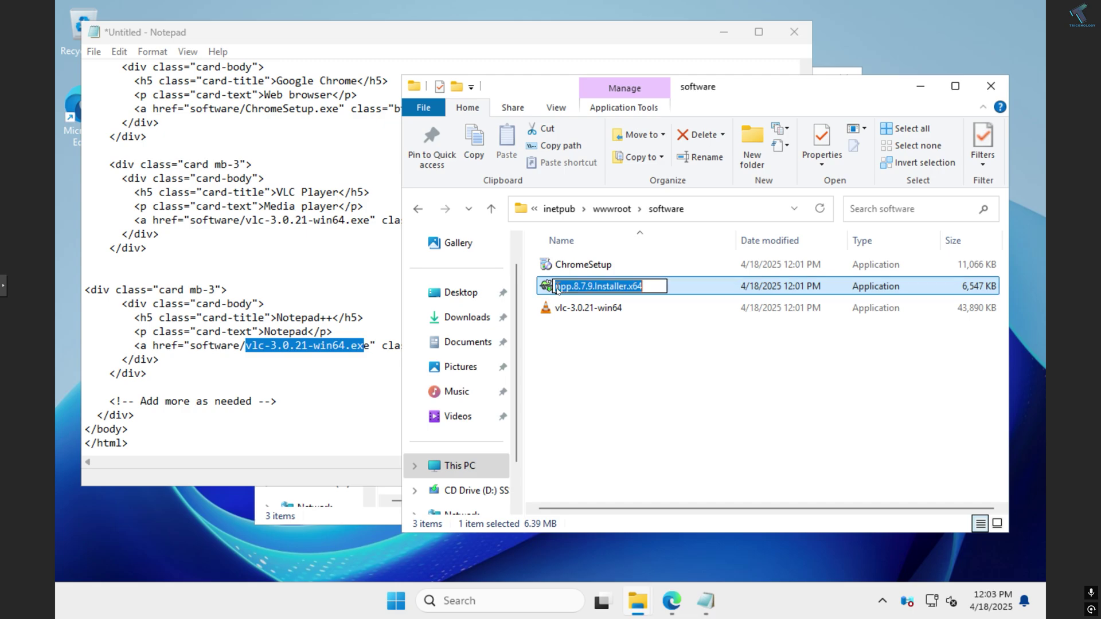
pyautogui.click(327, 347)
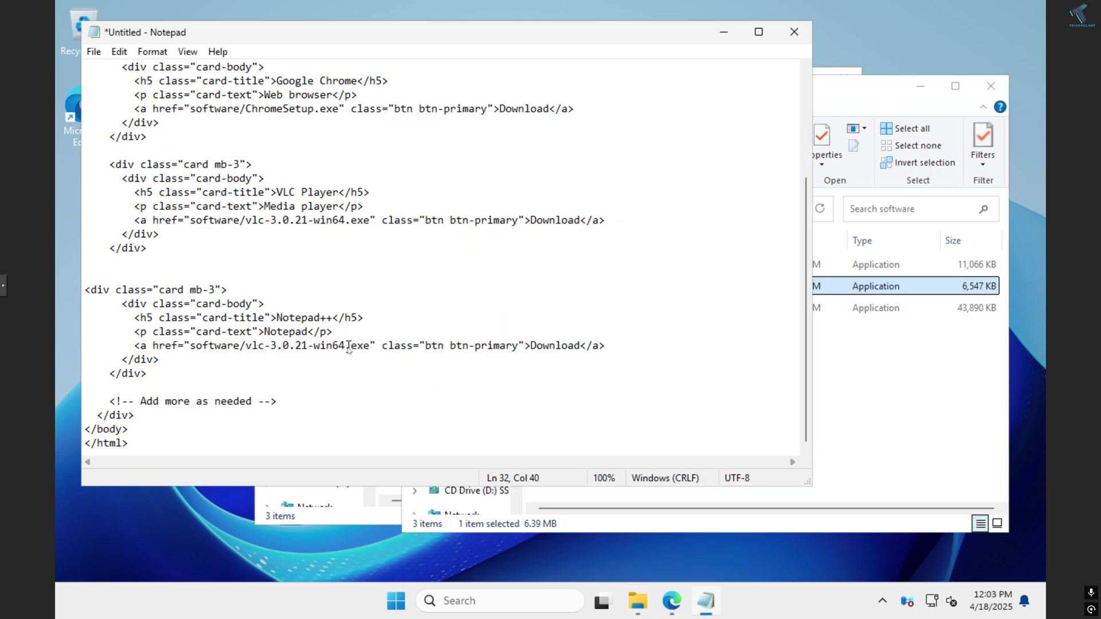
pyautogui.moveTo(347, 346); pyautogui.dragTo(247, 346)
pyautogui.hotkey('ctrl', 'v')
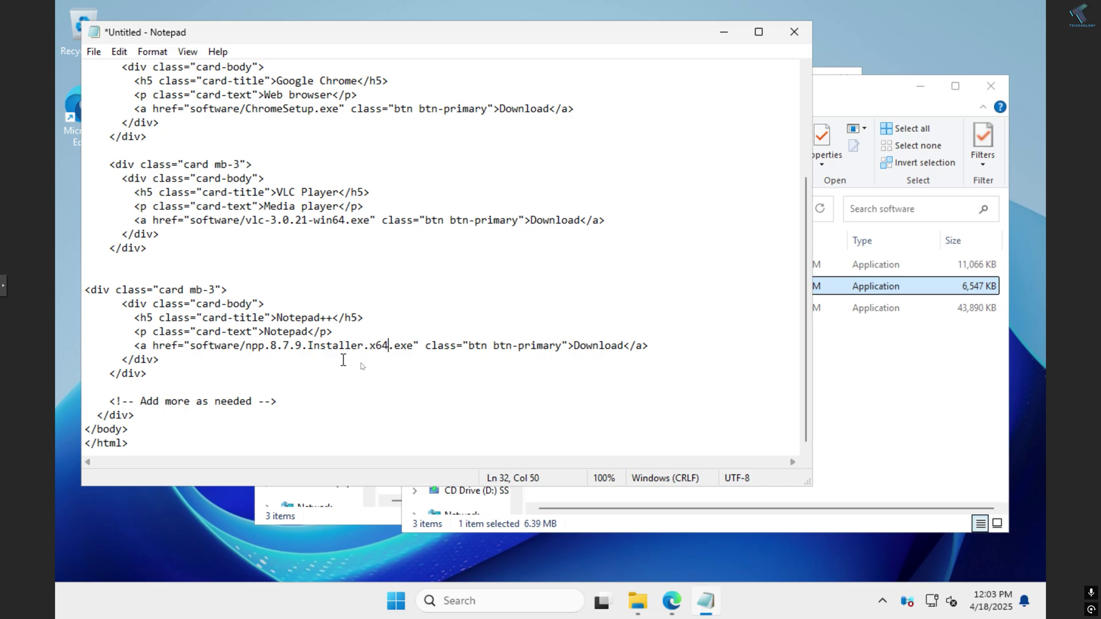
# Step: Save the portal page to the Desktop as index.html with Save as type All Files
pyautogui.click(94, 52)
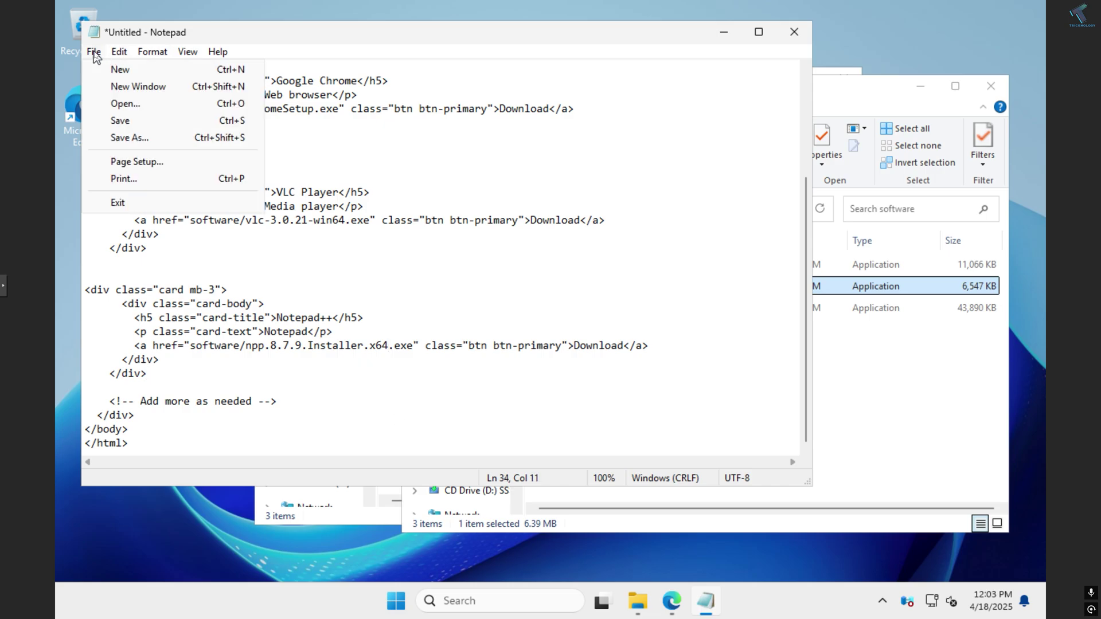
pyautogui.click(122, 143)
pyautogui.click(123, 249)
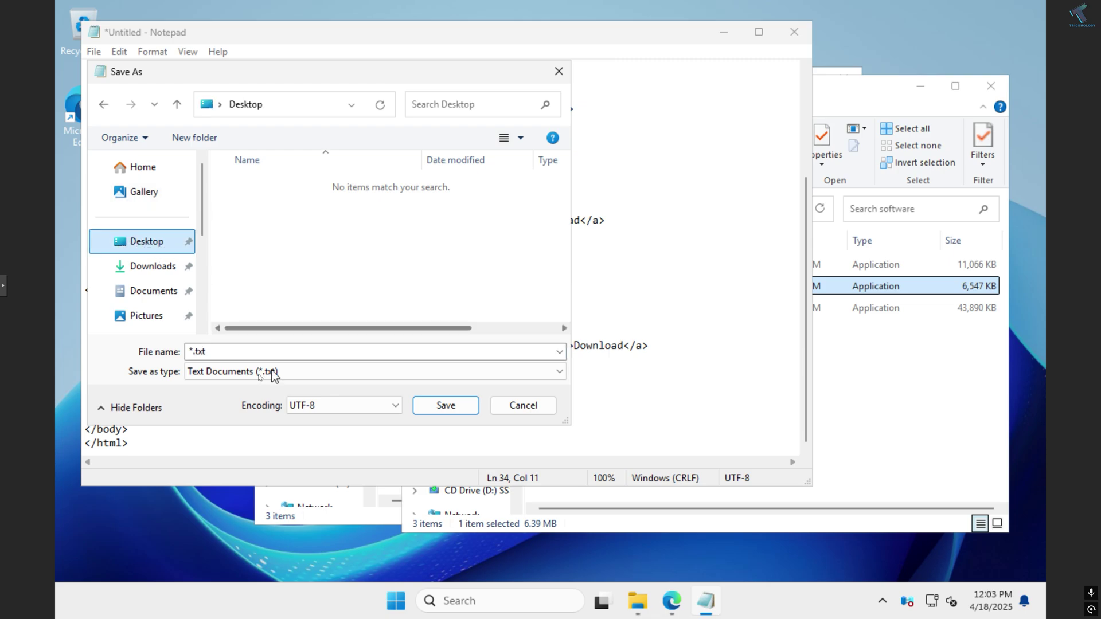
pyautogui.click(241, 371)
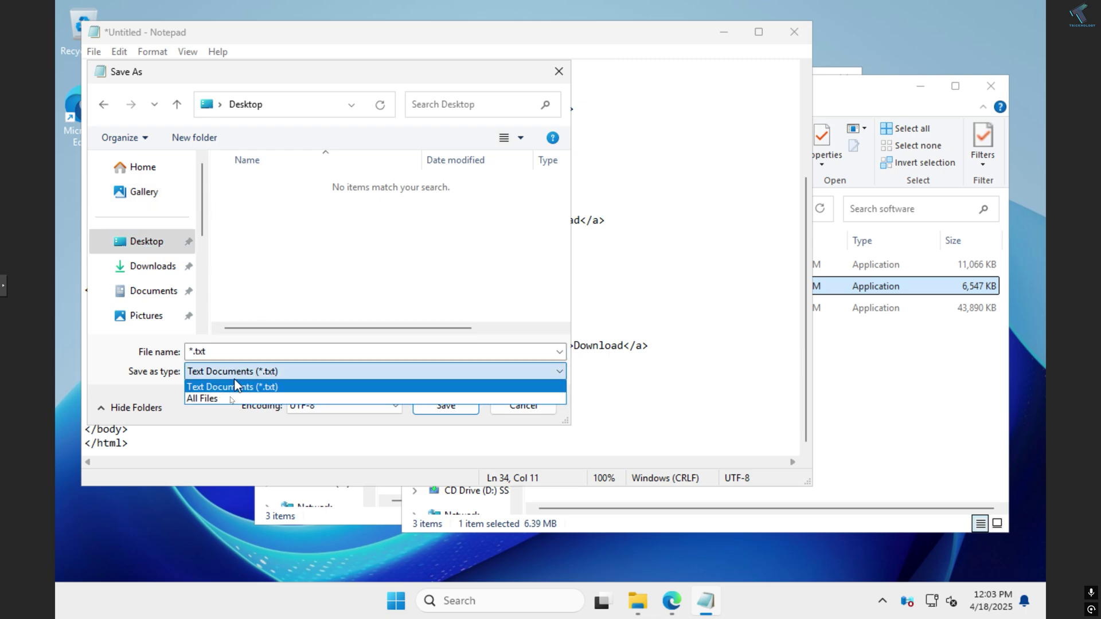
pyautogui.click(205, 399)
pyautogui.click(205, 355)
pyautogui.write('index.html')
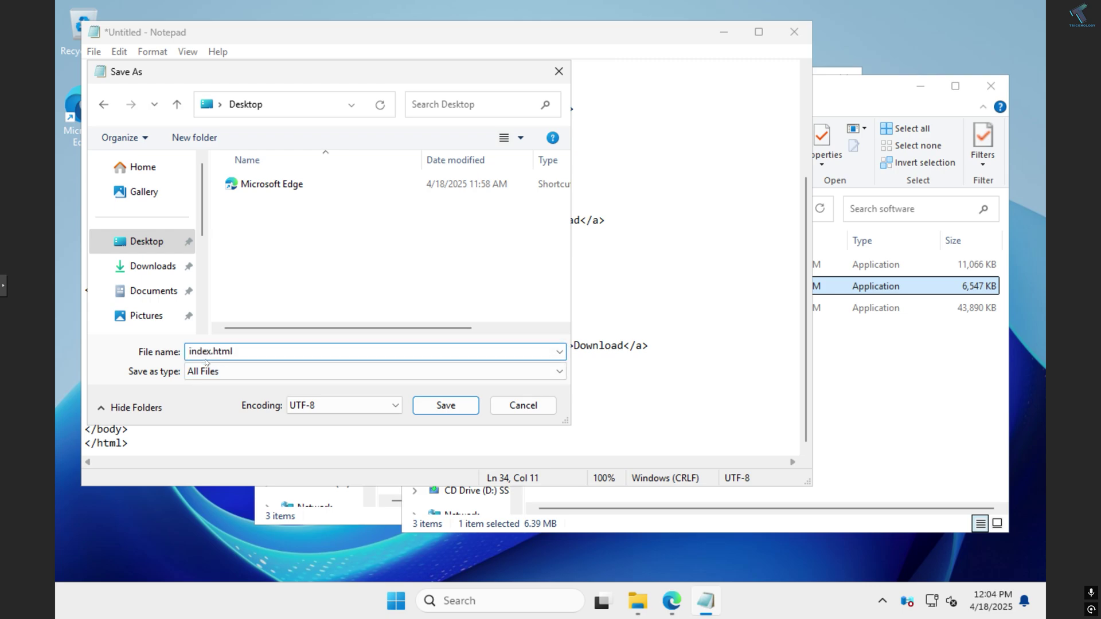
pyautogui.moveTo(245, 354); pyautogui.dragTo(175, 351)
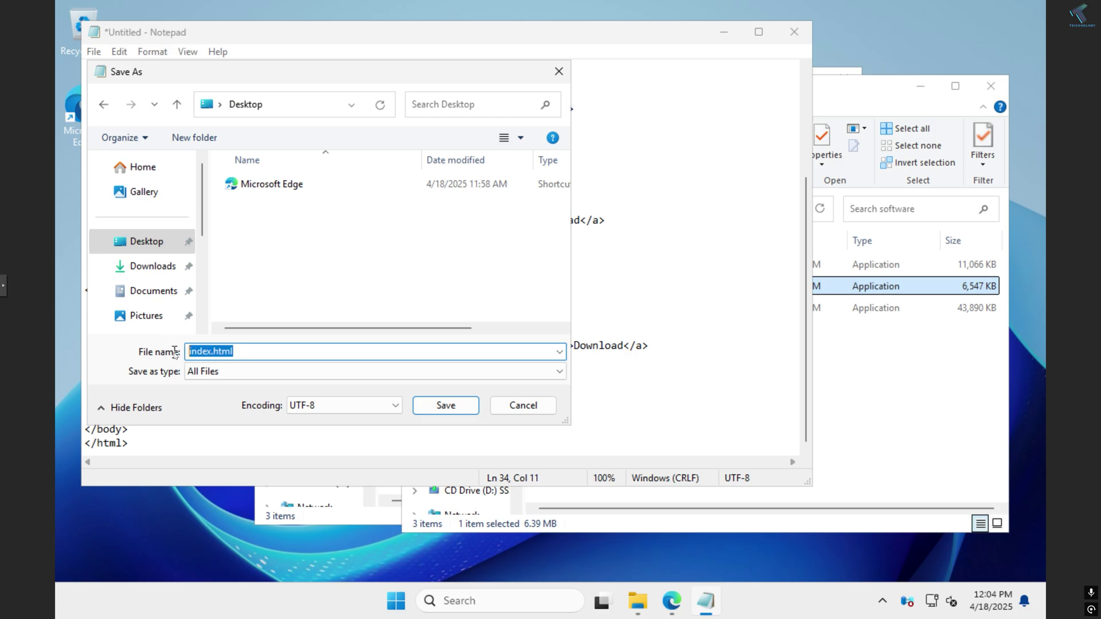
pyautogui.click(257, 351)
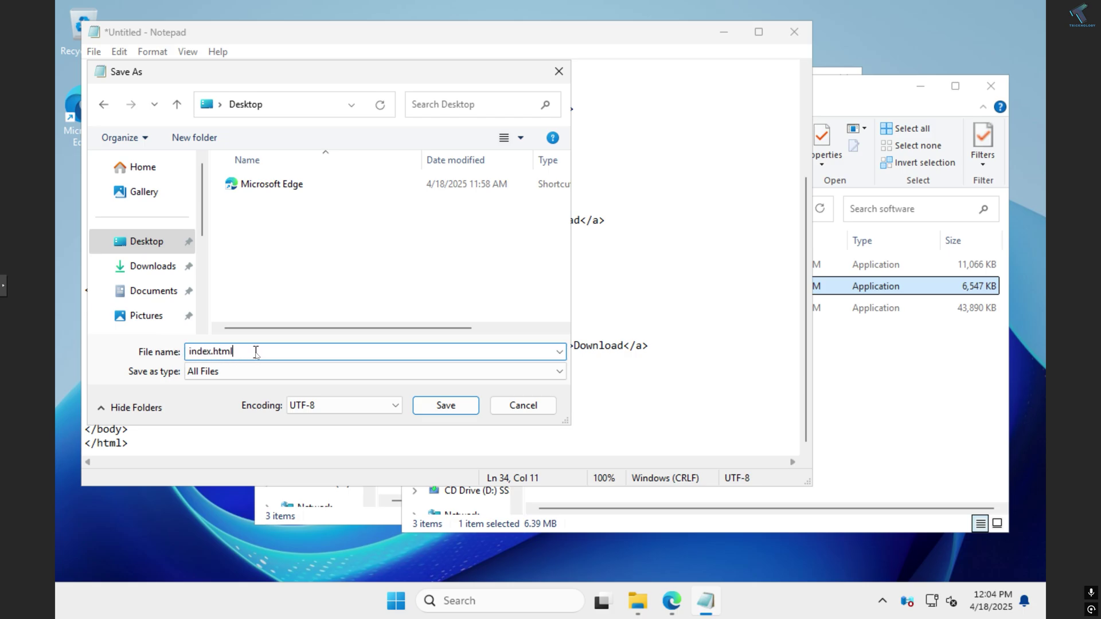
pyautogui.click(453, 409)
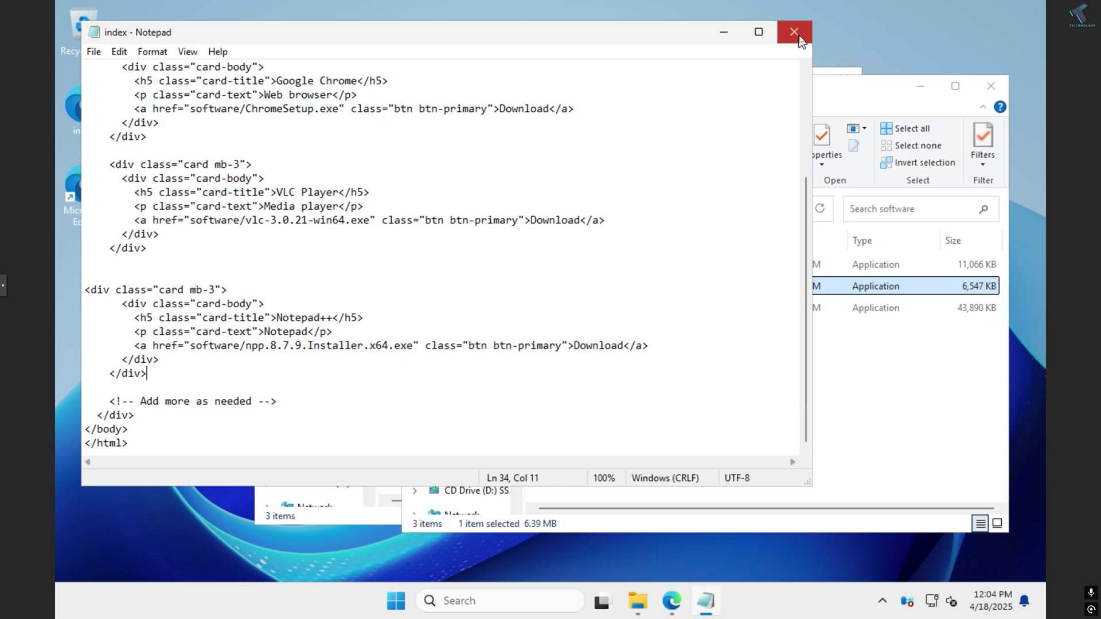
# Step: Close Notepad and copy the desktop index.html into inetpub\wwwroot beside the iisstart files
pyautogui.click(794, 33)
pyautogui.rightClick(90, 105)
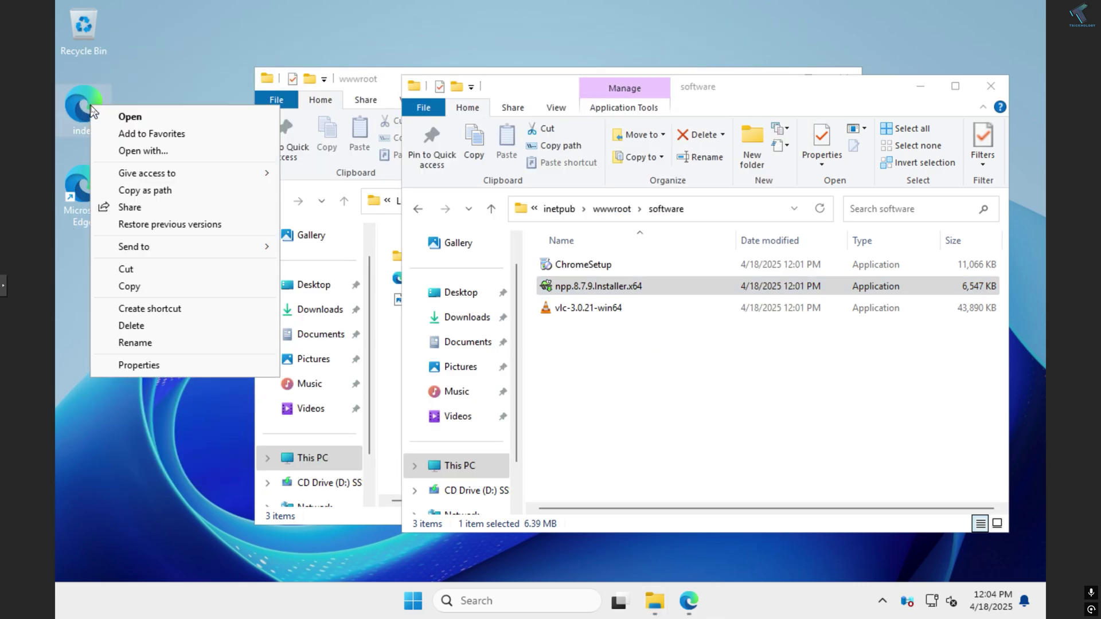
pyautogui.click(133, 287)
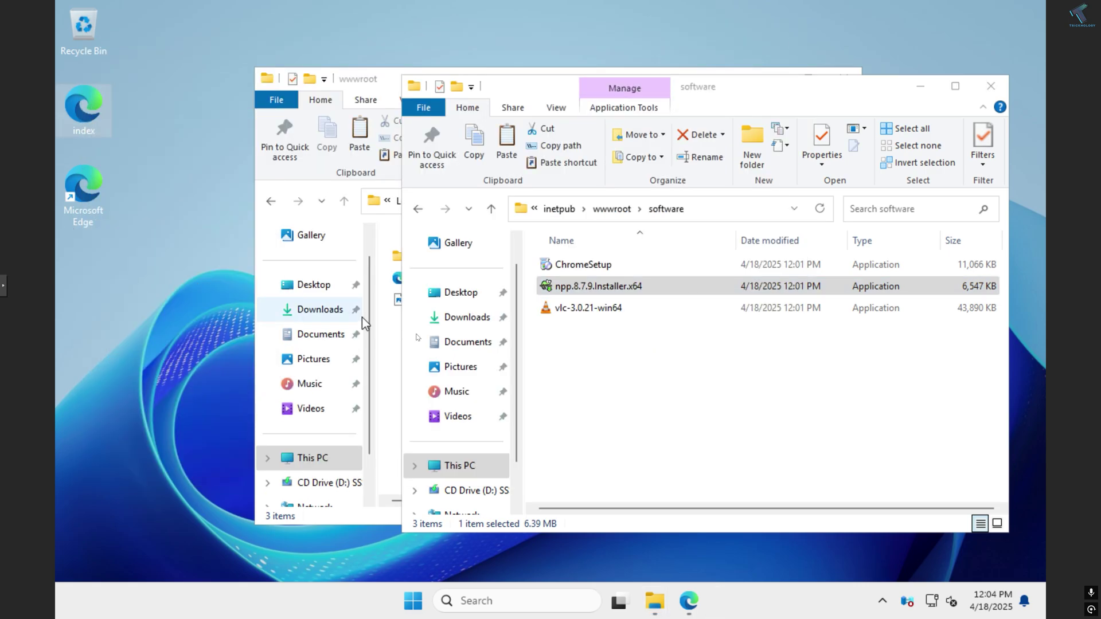
pyautogui.click(397, 361)
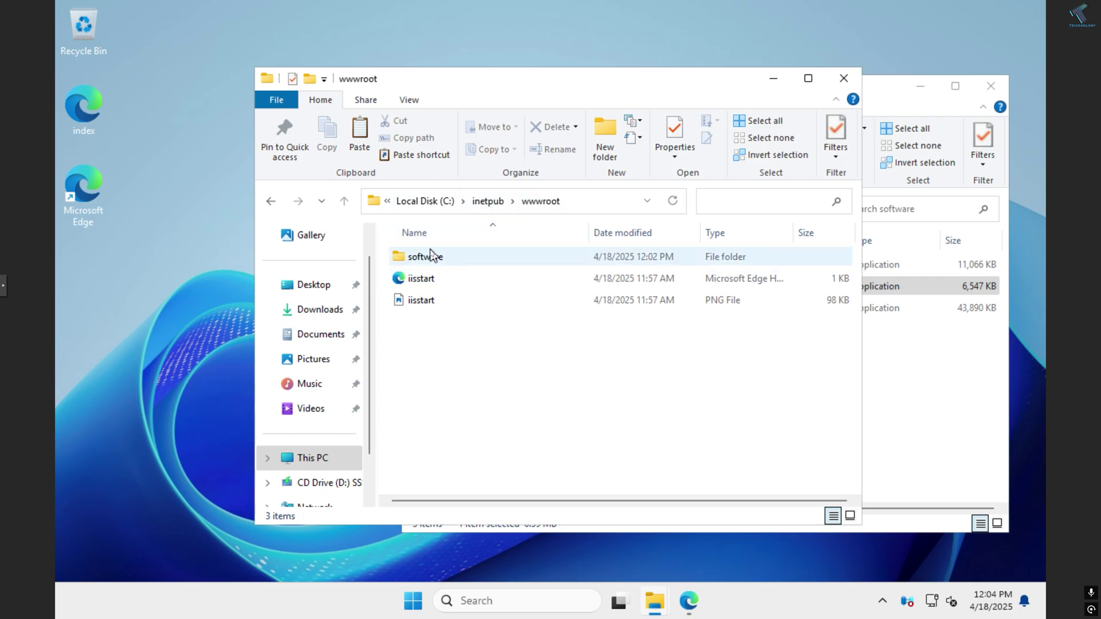
pyautogui.rightClick(449, 325)
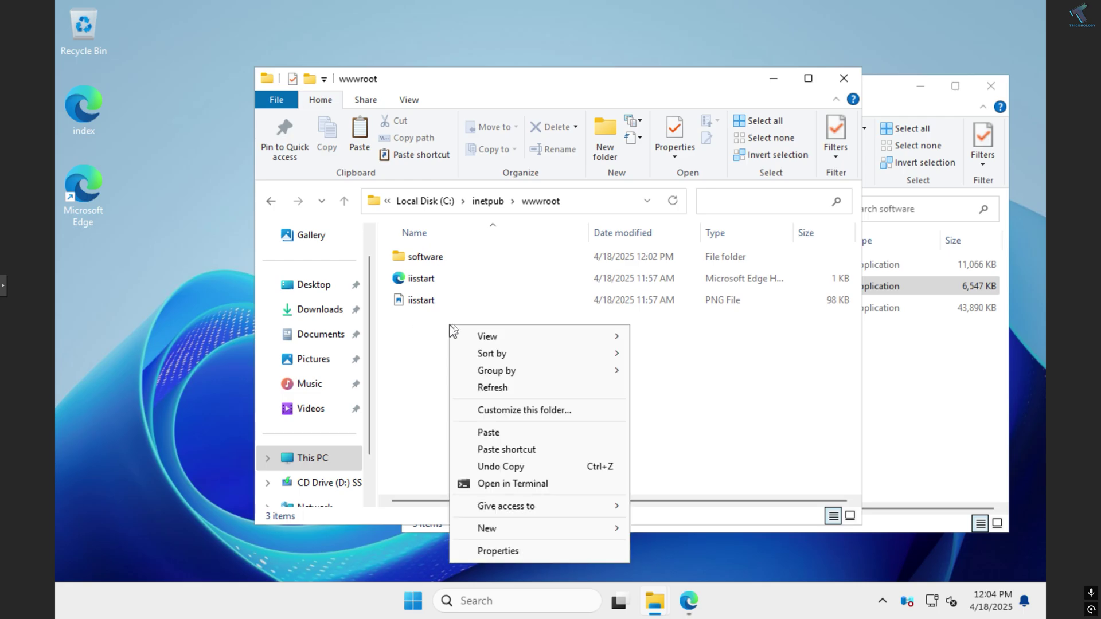
pyautogui.click(488, 433)
pyautogui.click(467, 366)
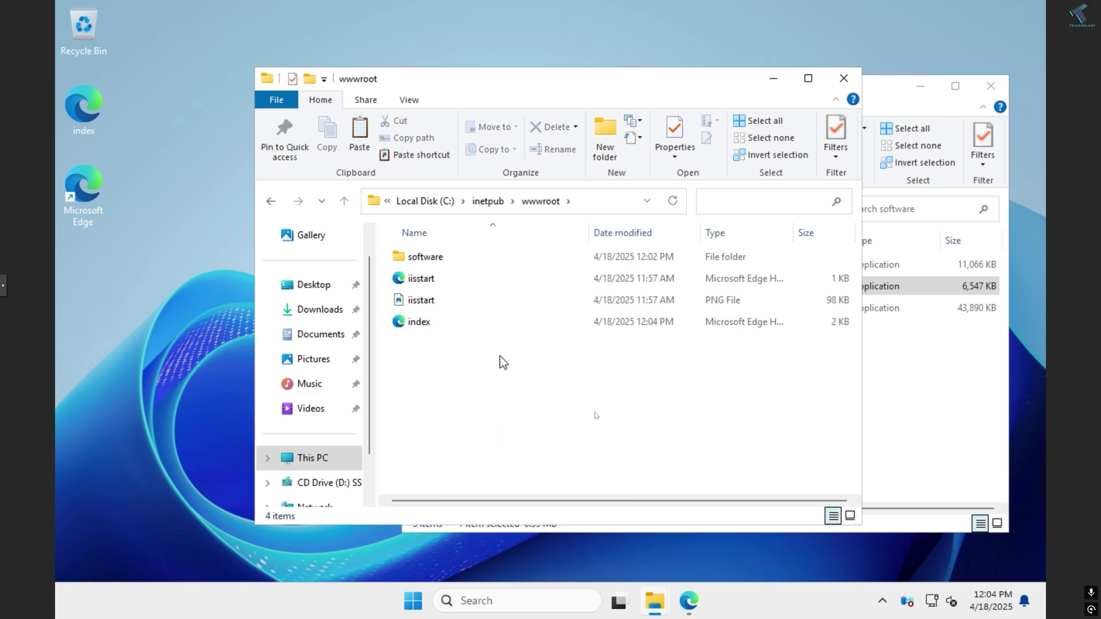
# Step: Reload 192.168.0.132 in Edge so the Tricknology Software Downloads portal replaces the IIS welcome page
pyautogui.click(688, 601)
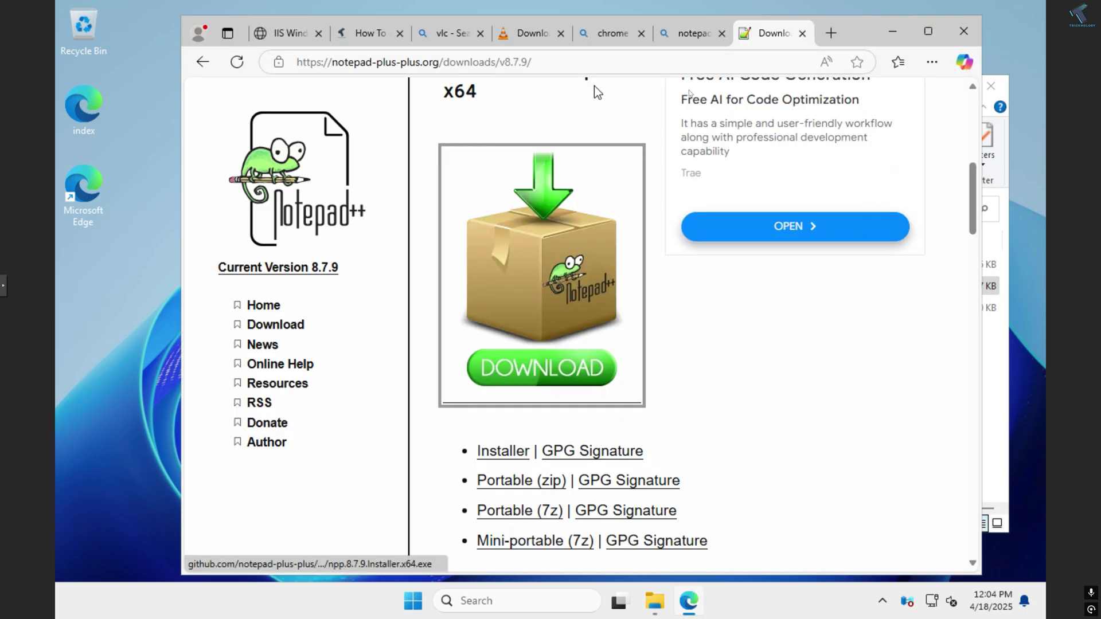
pyautogui.click(294, 40)
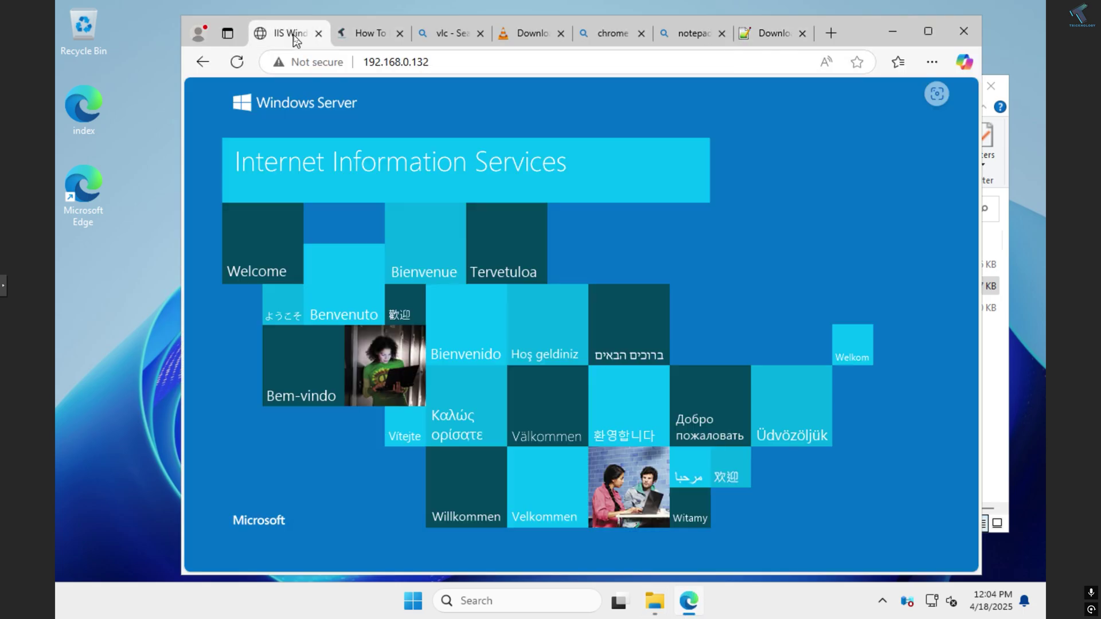
pyautogui.click(422, 63)
pyautogui.press('Return')
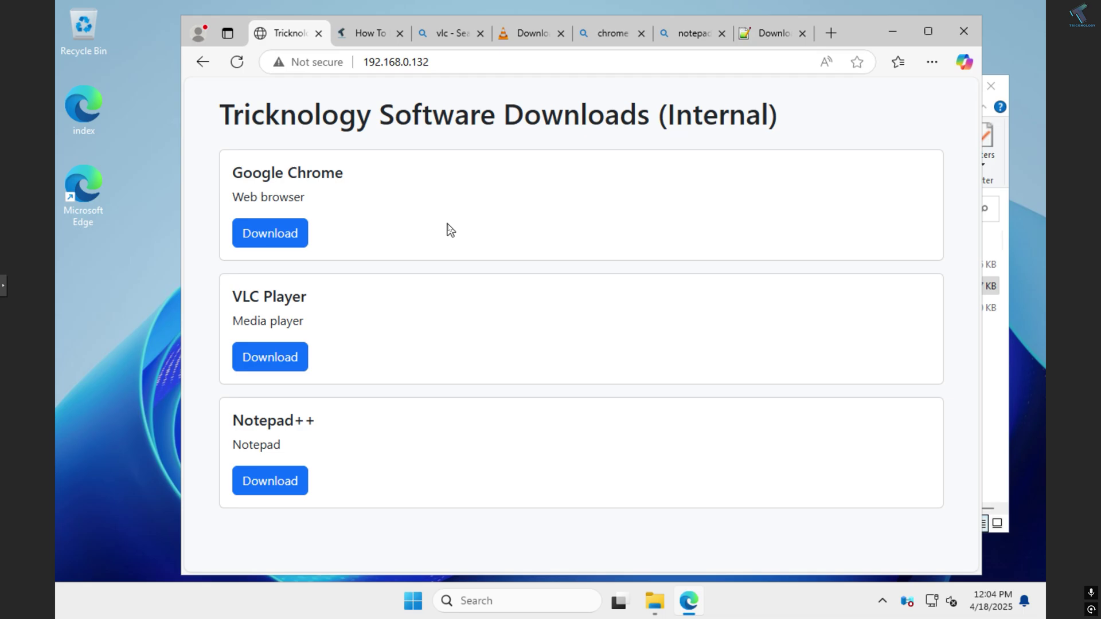
# Step: Maximize Edge and verify the Google Chrome Download link delivers ChromeSetup (1).exe
pyautogui.moveTo(226, 115); pyautogui.dragTo(733, 138)
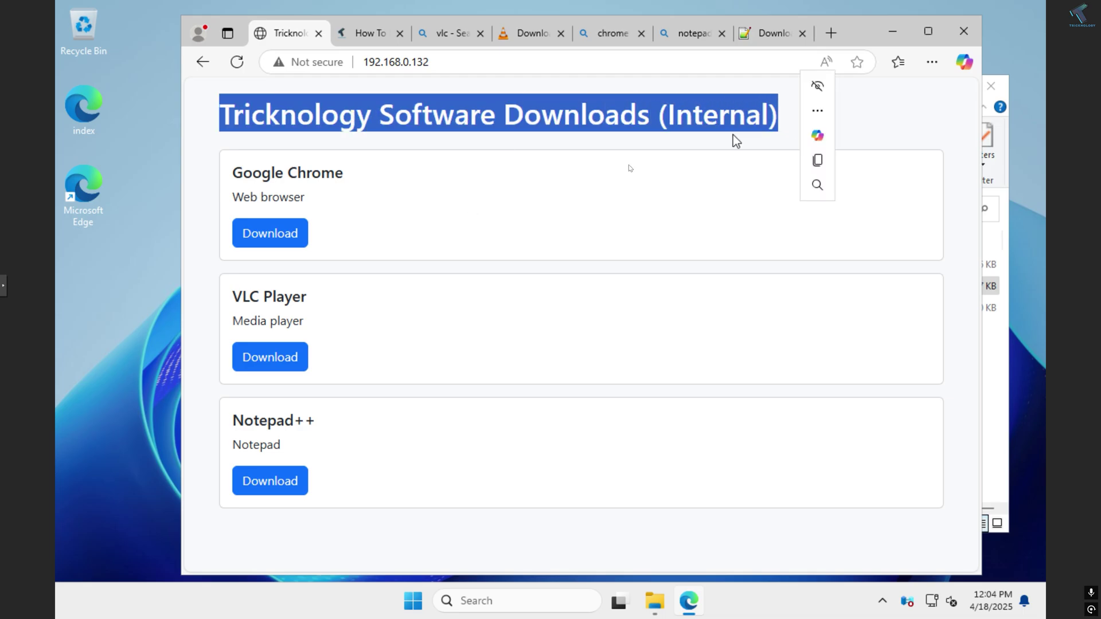
pyautogui.click(435, 127)
pyautogui.click(928, 31)
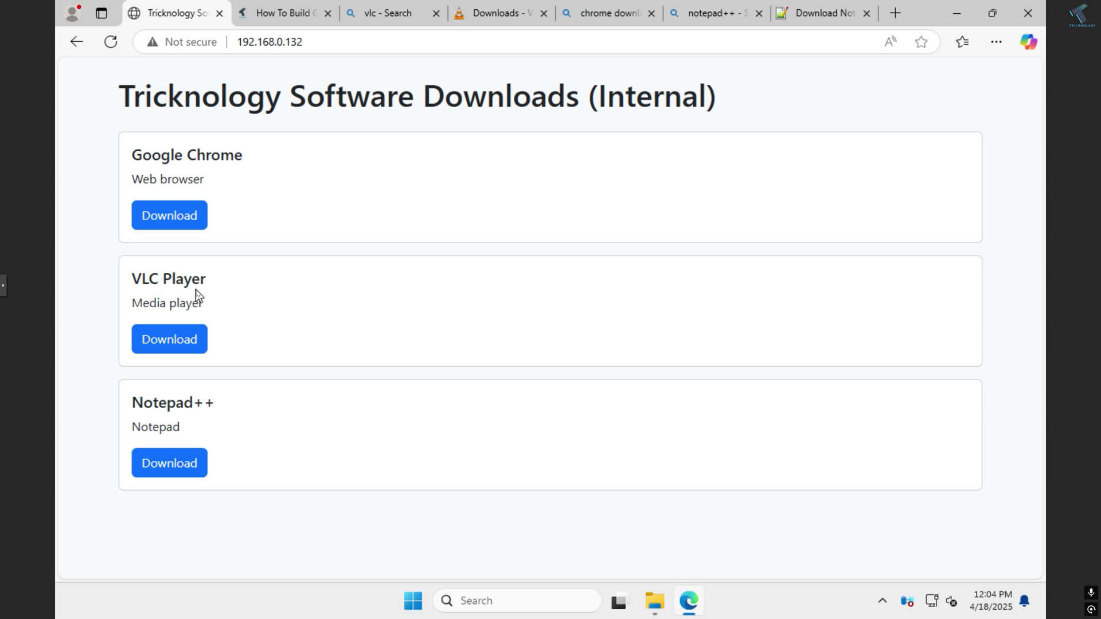
pyautogui.click(173, 218)
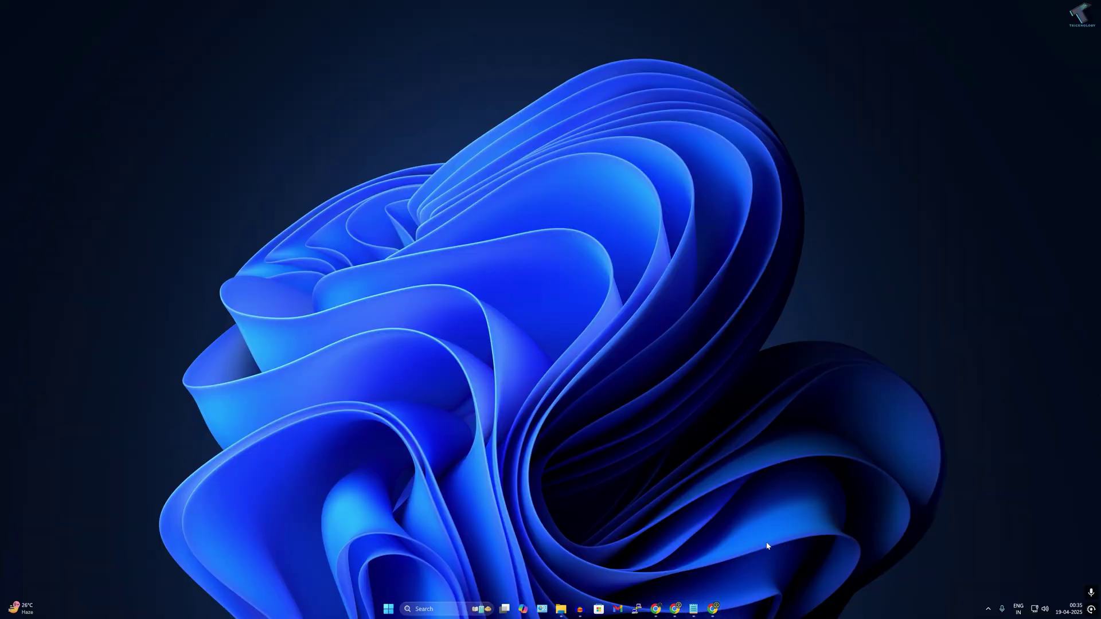
# Step: Load the portal at 192.168.0.132 in Chrome and review the Chrome, VLC and Notepad++ headings
pyautogui.click(713, 610)
pyautogui.write('192.168.0.13')
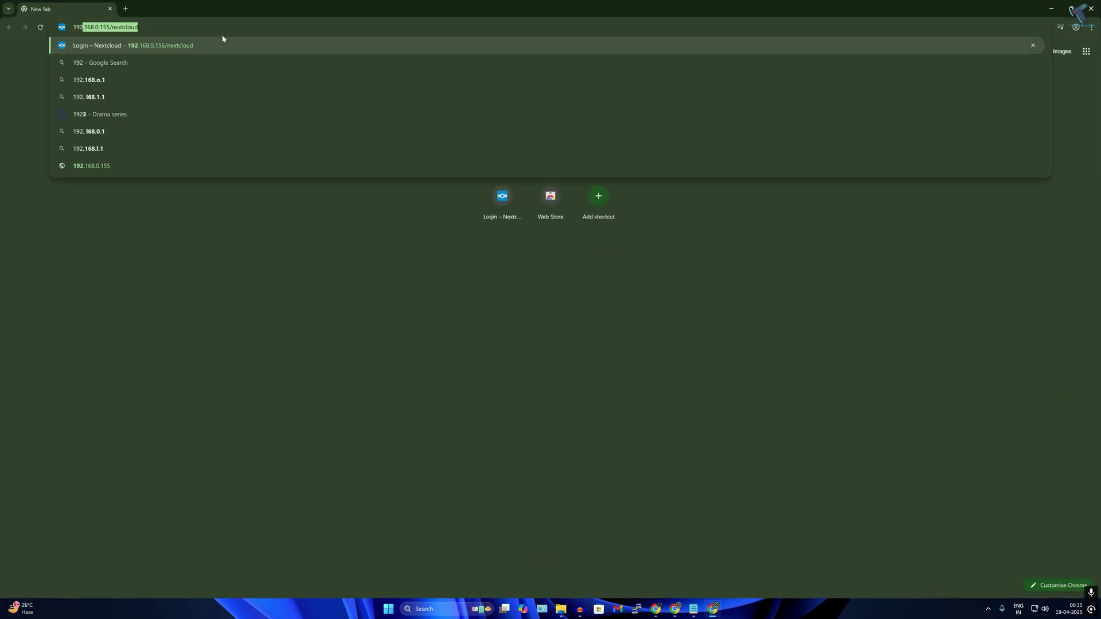
pyautogui.write('2')
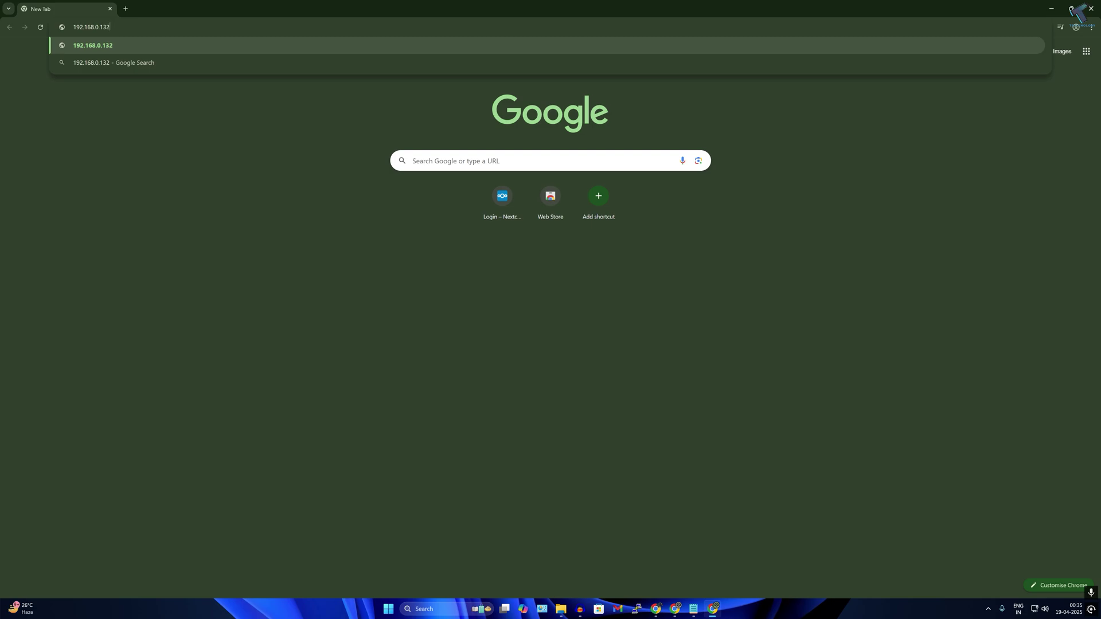
pyautogui.press('Return')
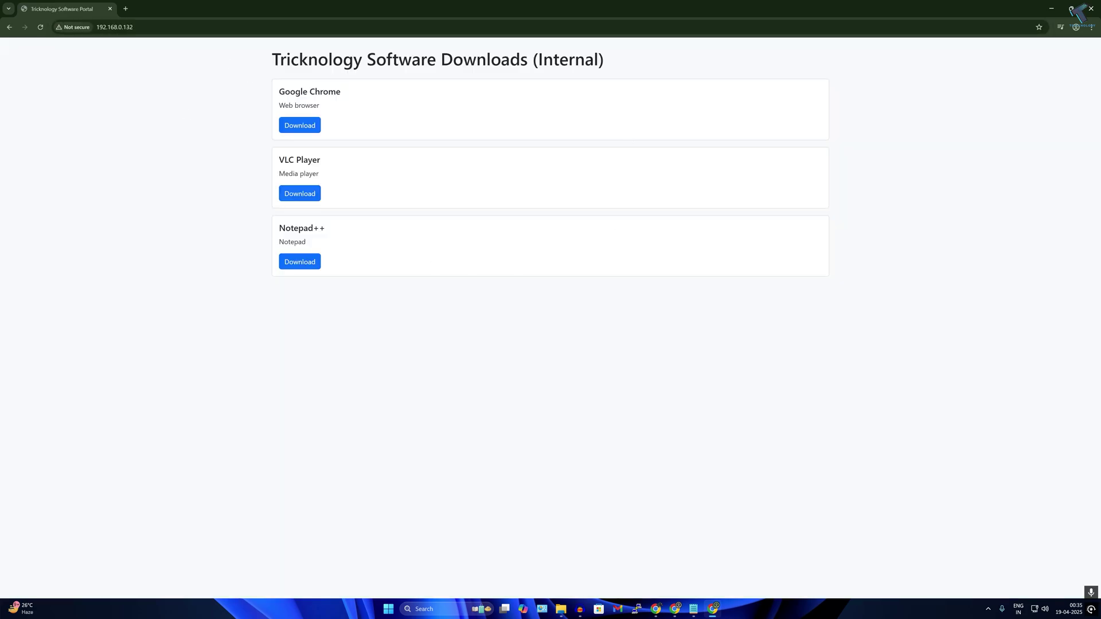
pyautogui.moveTo(272, 60); pyautogui.dragTo(618, 76)
pyautogui.tripleClick(383, 98)
pyautogui.tripleClick(364, 161)
pyautogui.tripleClick(349, 231)
pyautogui.click(475, 235)
# Step: Start downloading the Notepad++ installer from the portal's Download button
pyautogui.click(302, 268)
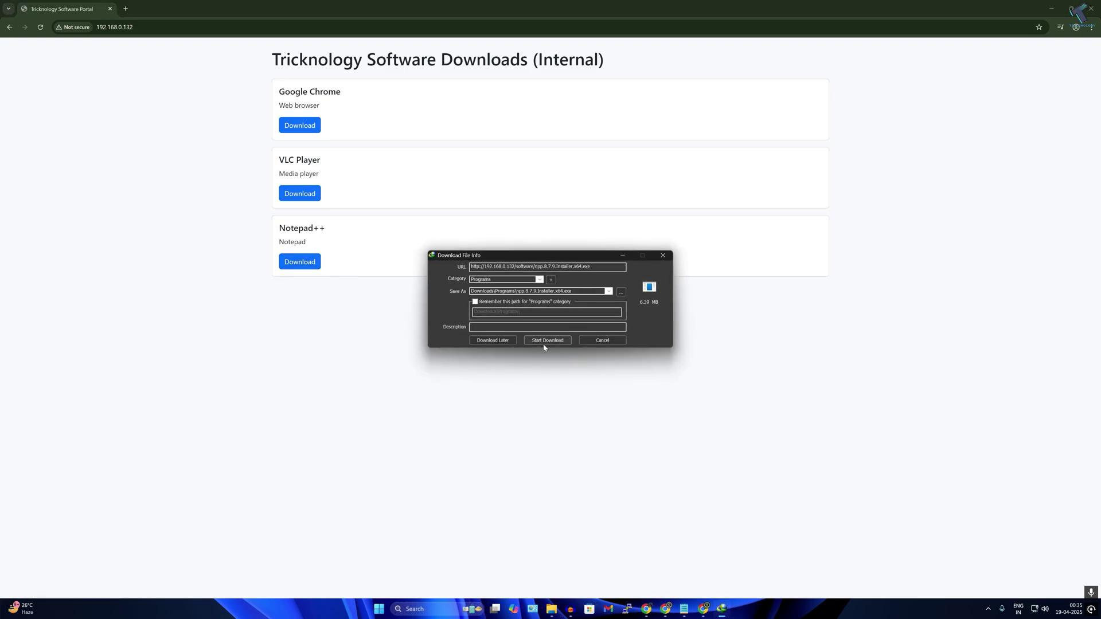
pyautogui.click(557, 343)
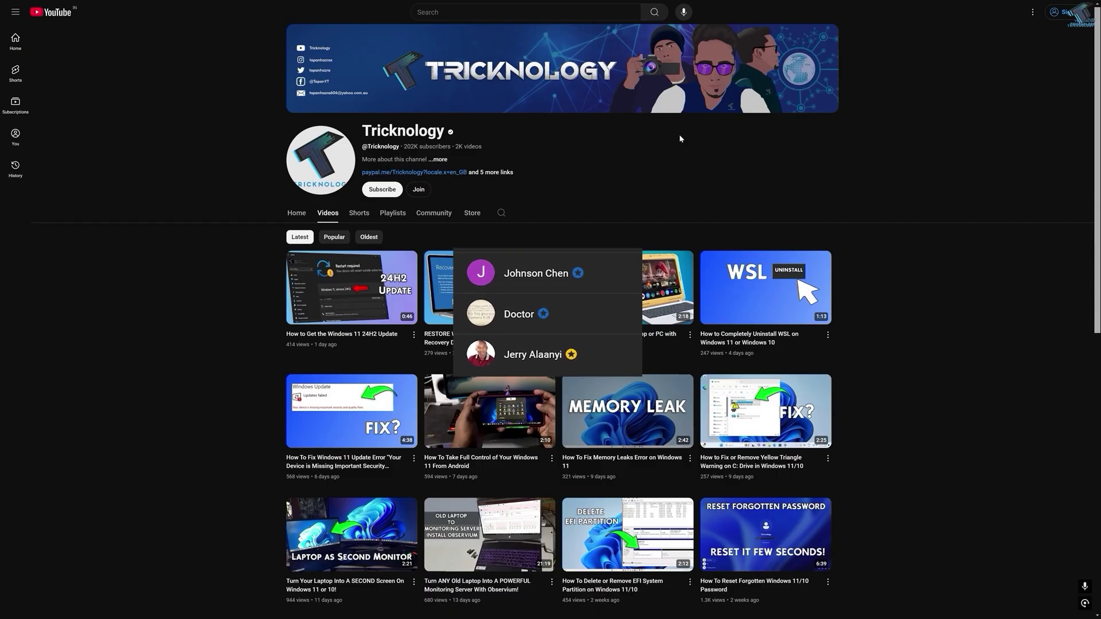
pyautogui.scroll(-3, 393, 177)
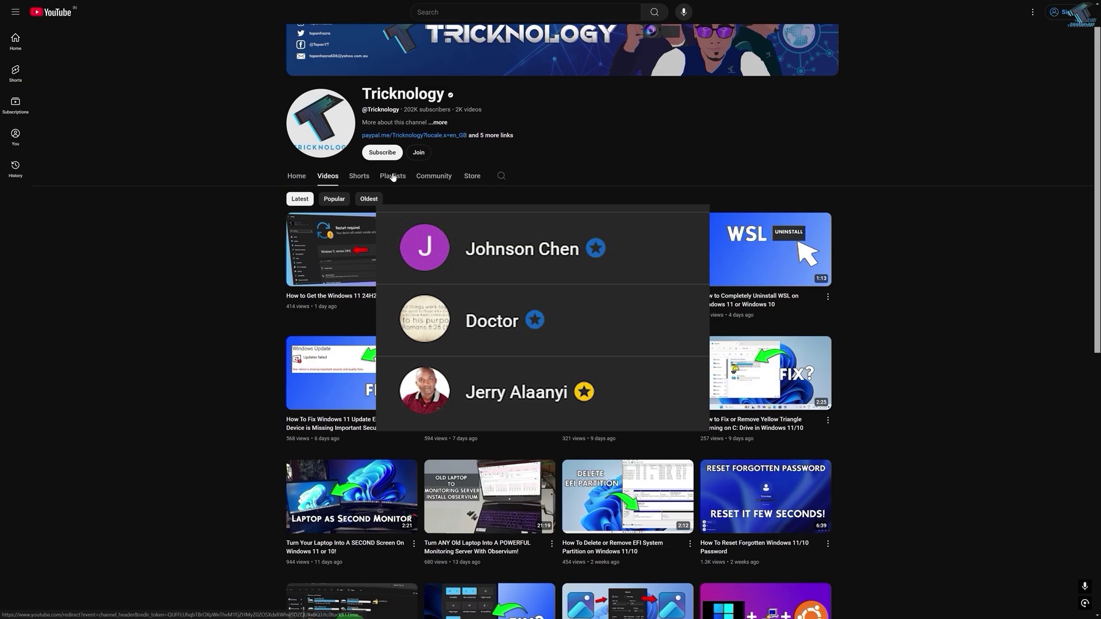
pyautogui.scroll(-1, 393, 176)
pyautogui.scroll(-1, 393, 176)
pyautogui.scroll(-1, 392, 176)
pyautogui.scroll(-1, 393, 176)
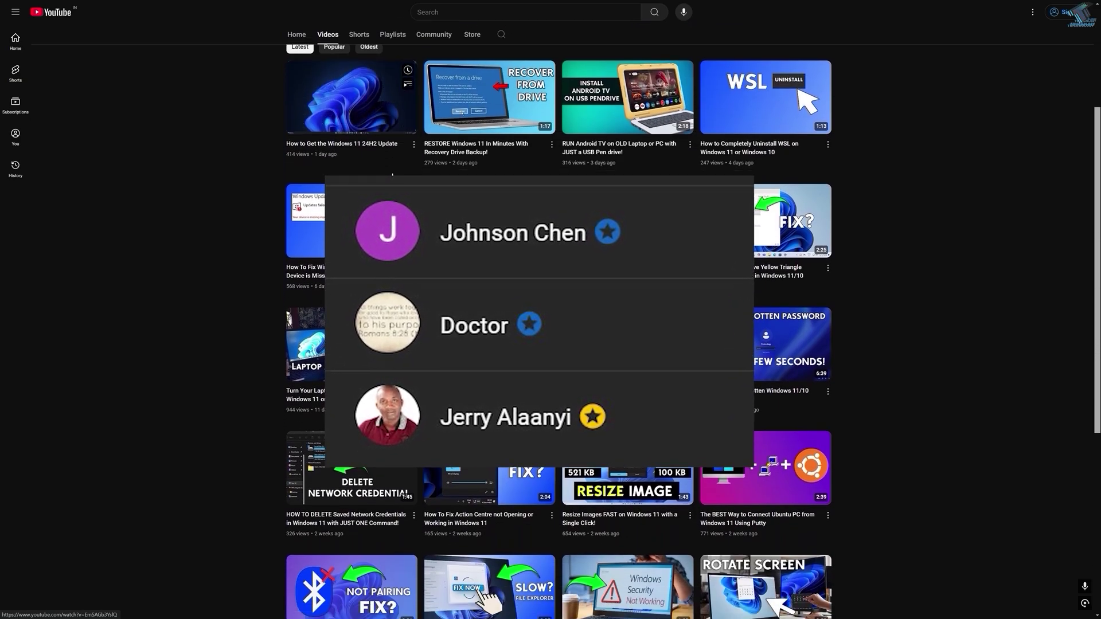
pyautogui.scroll(-2, 392, 175)
pyautogui.scroll(-3, 245, 164)
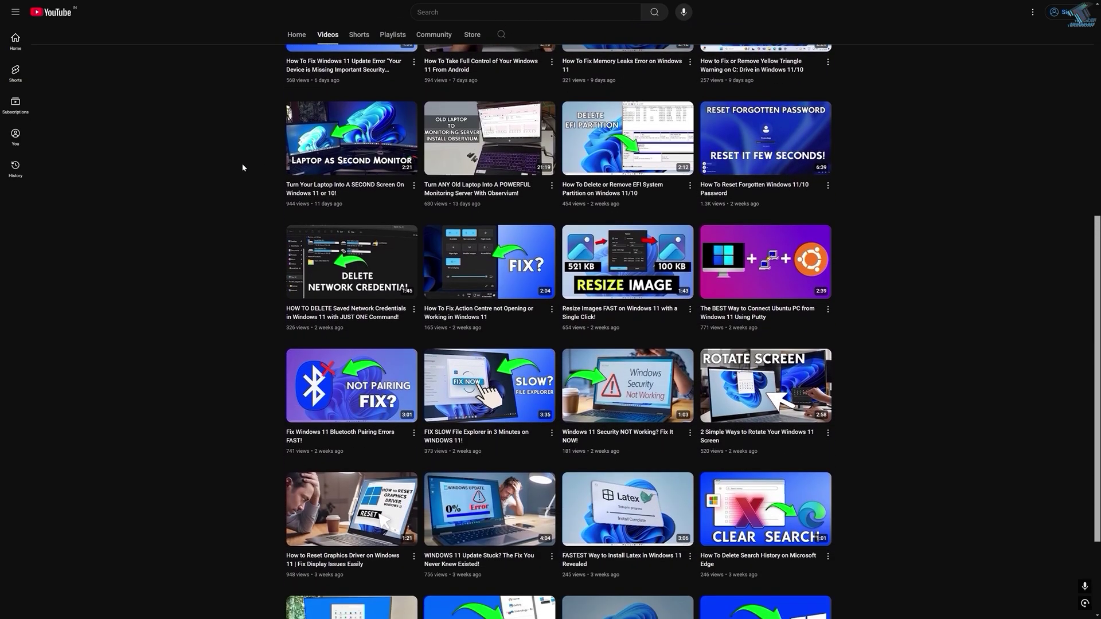
pyautogui.scroll(-1, 243, 166)
pyautogui.scroll(-1, 244, 167)
pyautogui.scroll(-1, 244, 167)
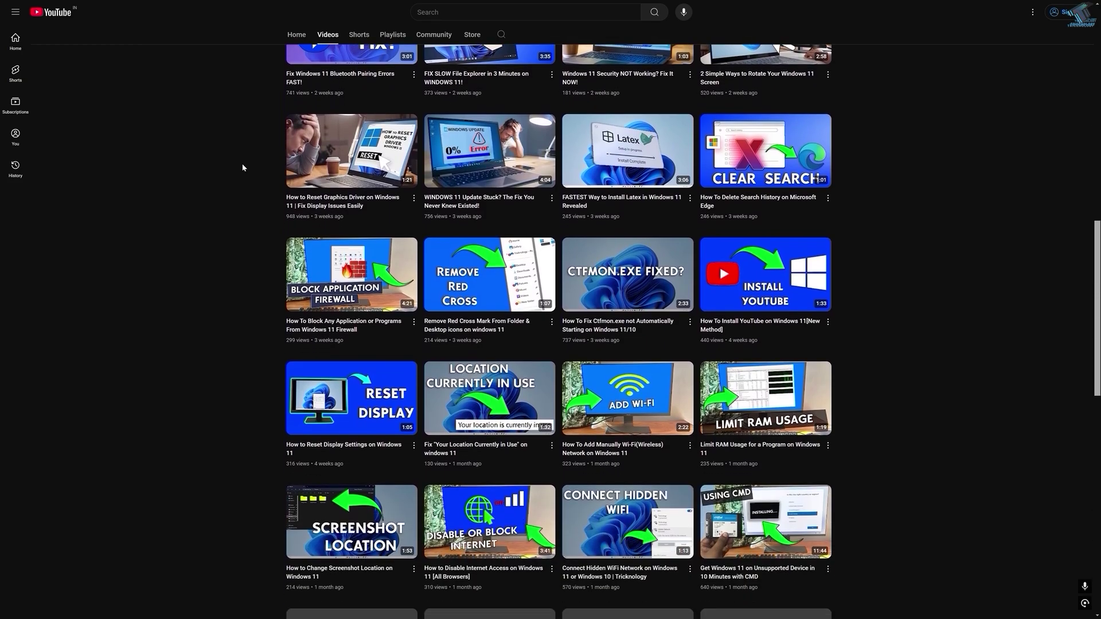
pyautogui.scroll(-1, 243, 168)
pyautogui.scroll(-1, 243, 168)
pyautogui.scroll(-1, 243, 167)
pyautogui.scroll(-2, 243, 168)
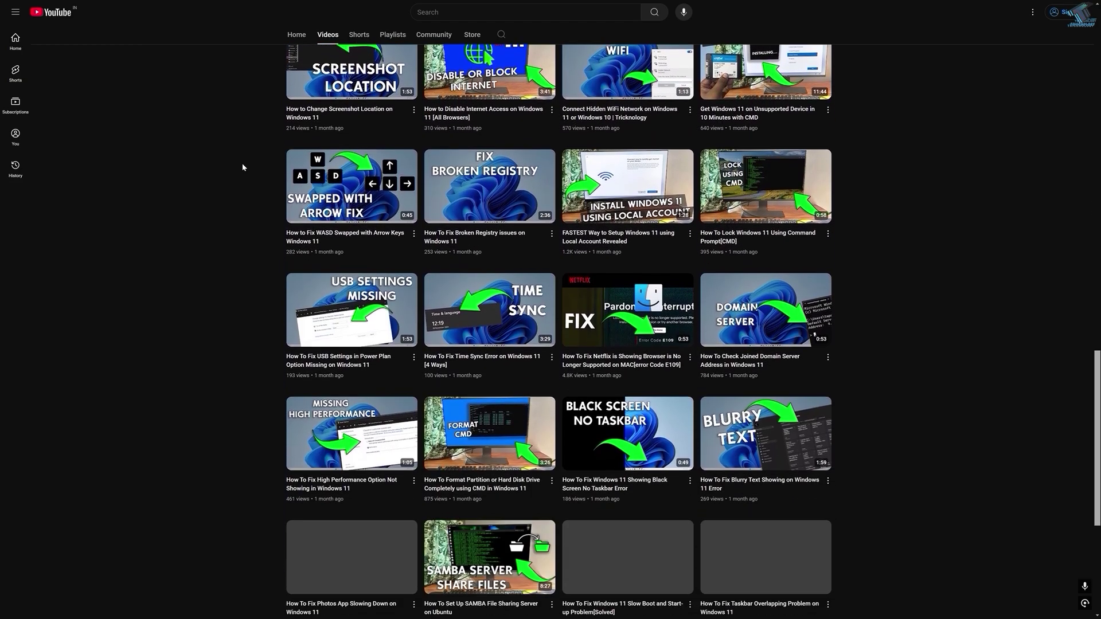
pyautogui.scroll(-1, 242, 163)
pyautogui.scroll(-1, 242, 162)
pyautogui.scroll(-1, 242, 162)
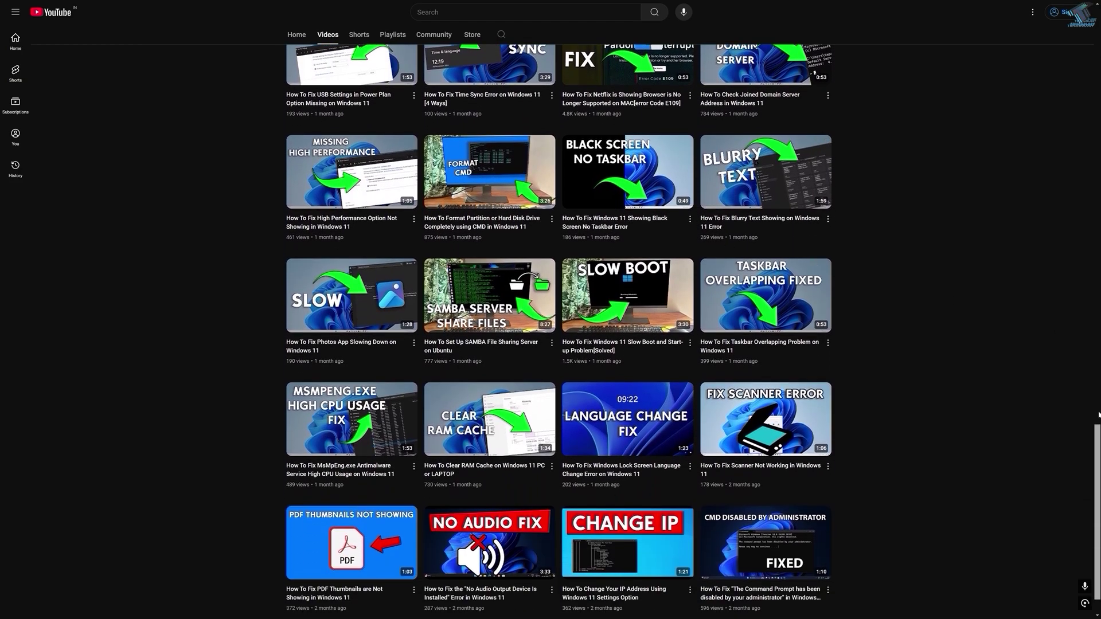
pyautogui.moveTo(1094, 420); pyautogui.dragTo(1090, 358)
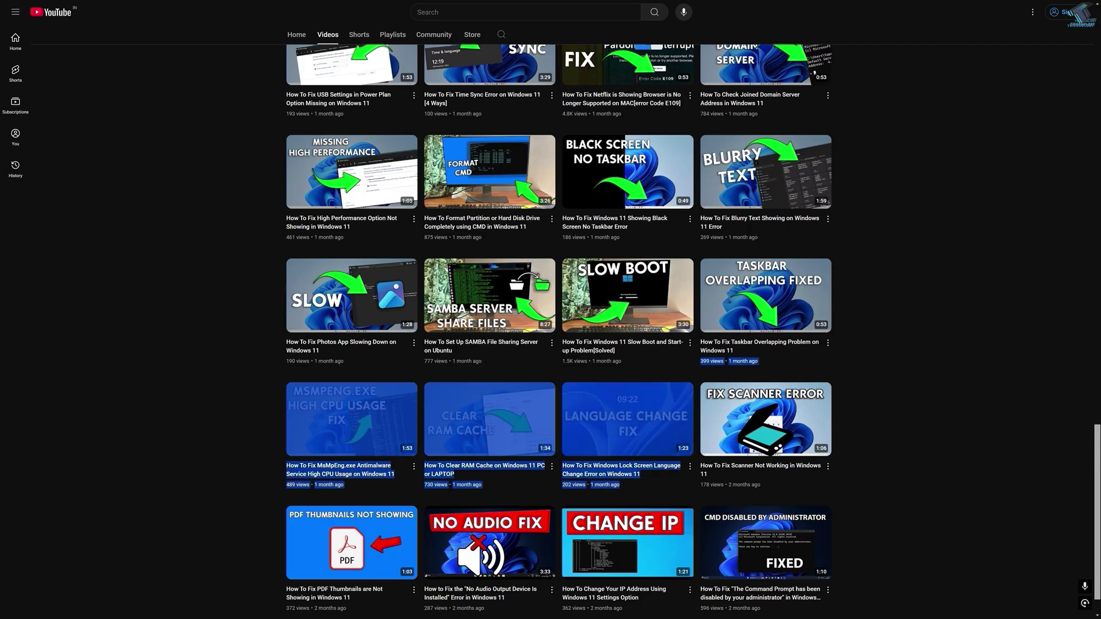
pyautogui.scroll(15, 495, 173)
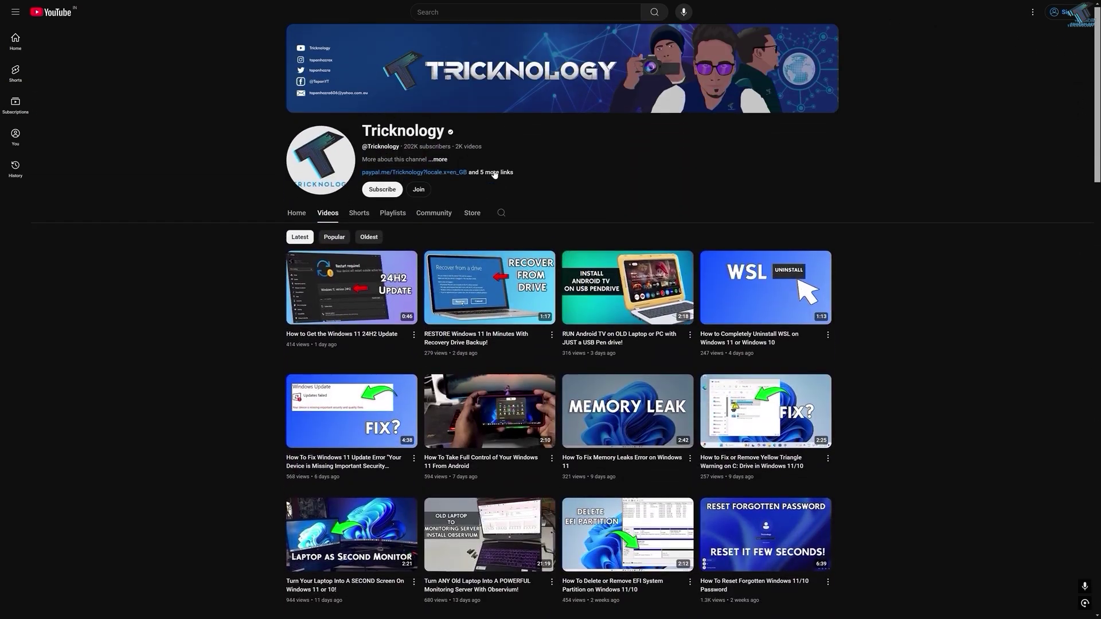